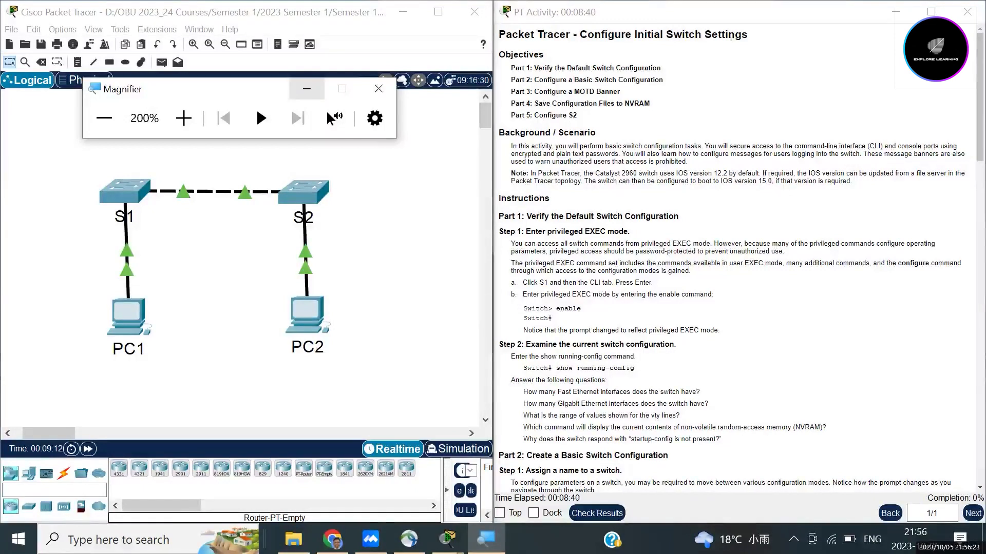
Step: Put away the screen magnifier and scroll the activity instructions beside the S1–S2 topology
{"action": "left_click", "coordinate": [306, 89]}
{"action": "scroll", "coordinate": [241, 257], "scroll_direction": "down", "scroll_amount": 3}
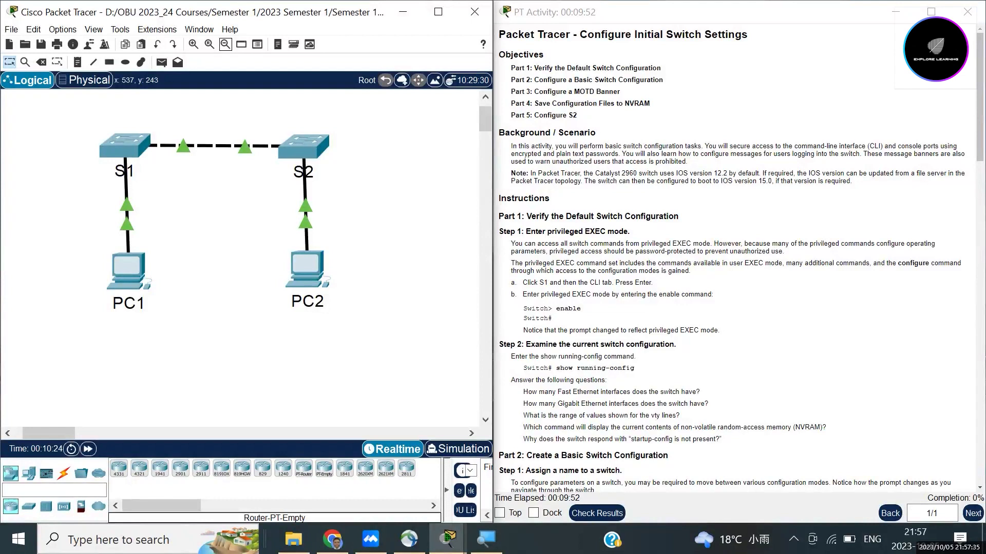
{"action": "scroll", "coordinate": [734, 256], "scroll_direction": "down", "scroll_amount": 1}
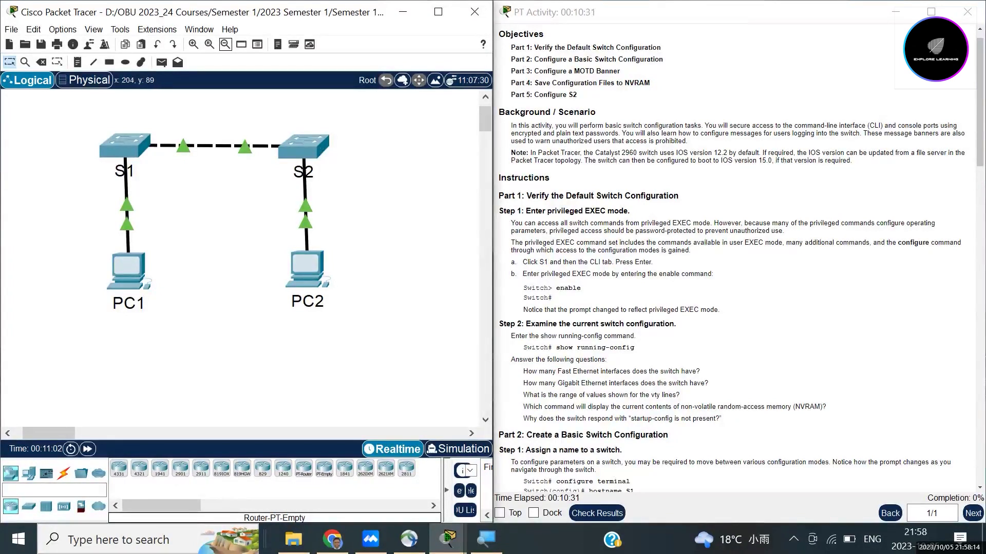
Step: Open S1's CLI beside the instructions, start the console session, and enter en at Switch>
{"action": "left_click", "coordinate": [125, 146]}
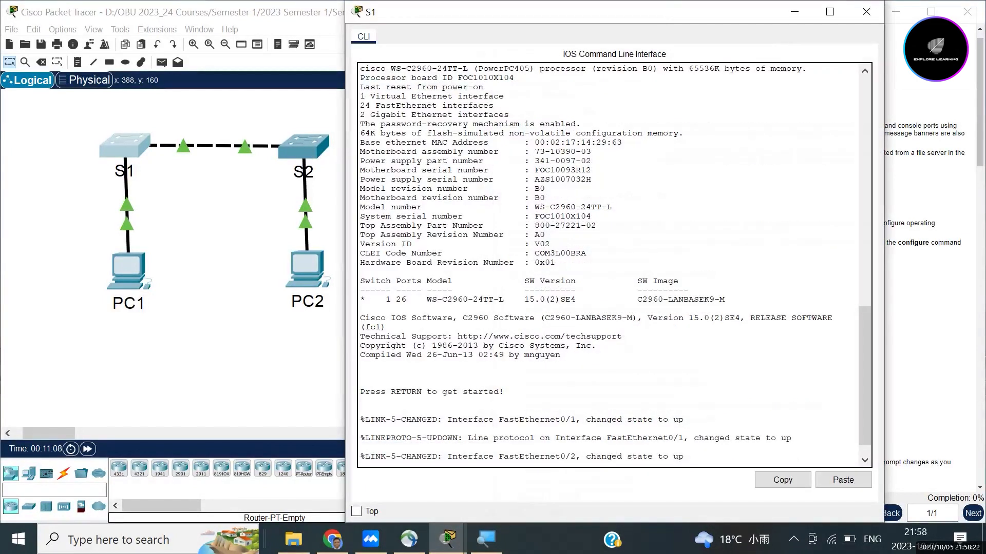
{"action": "left_click_drag", "start_coordinate": [565, 11], "coordinate": [230, 18]}
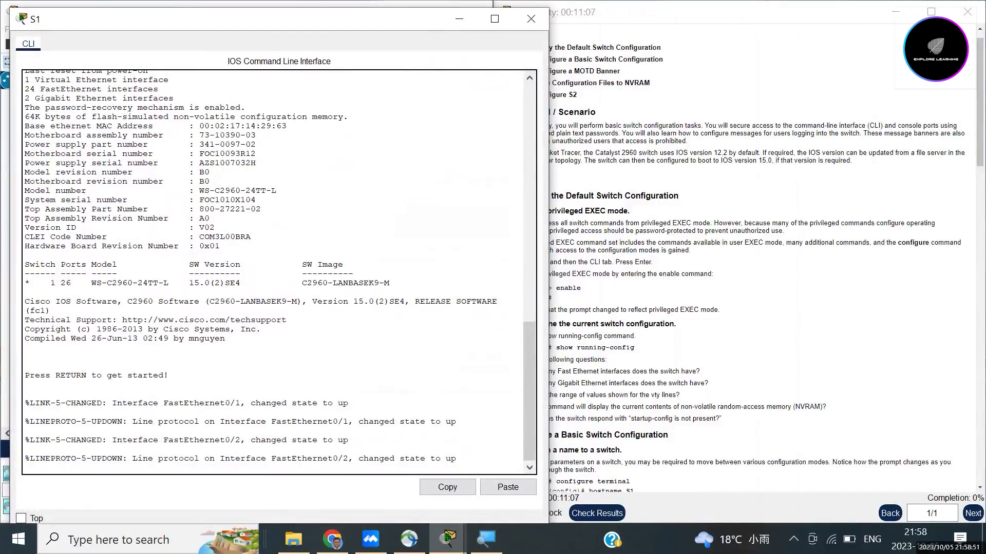
{"action": "key", "text": "Return"}
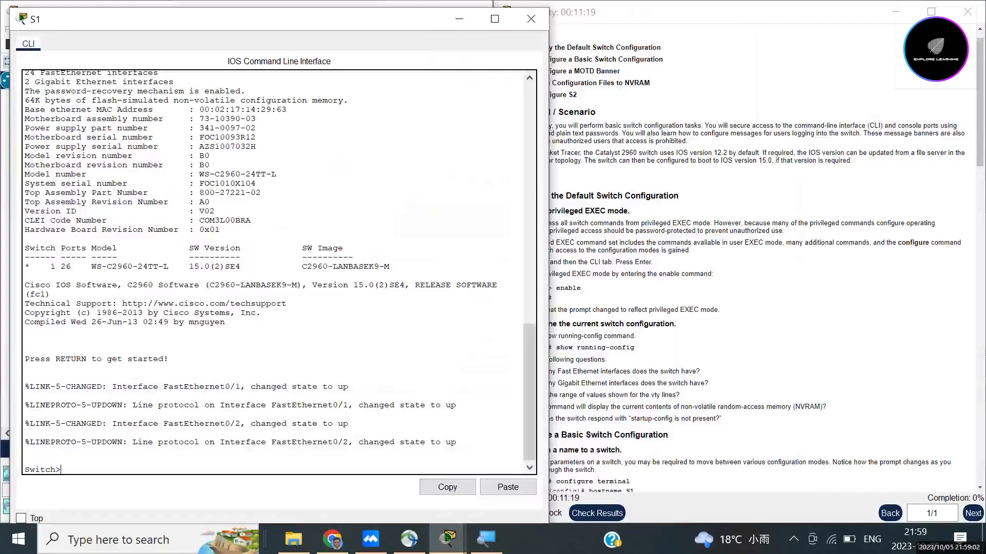
{"action": "type", "text": "en"}
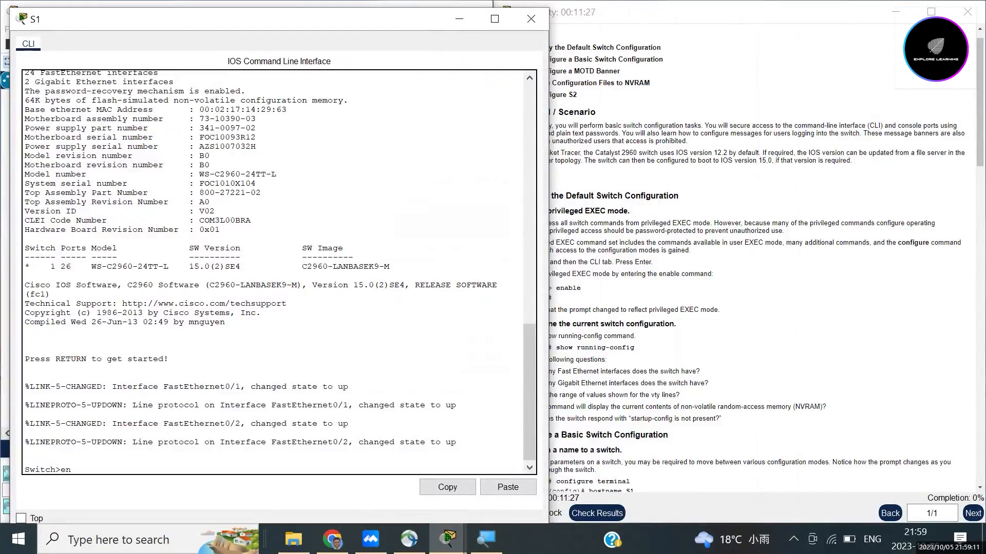
{"action": "key", "text": "Return"}
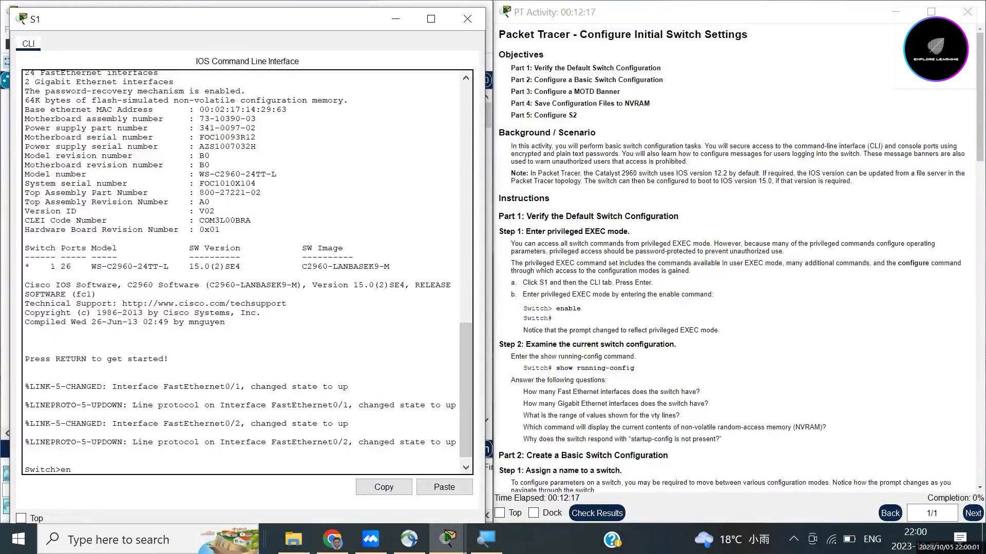
Step: Enter privileged EXEC mode and page through the full show running-config output
{"action": "key", "text": "Return"}
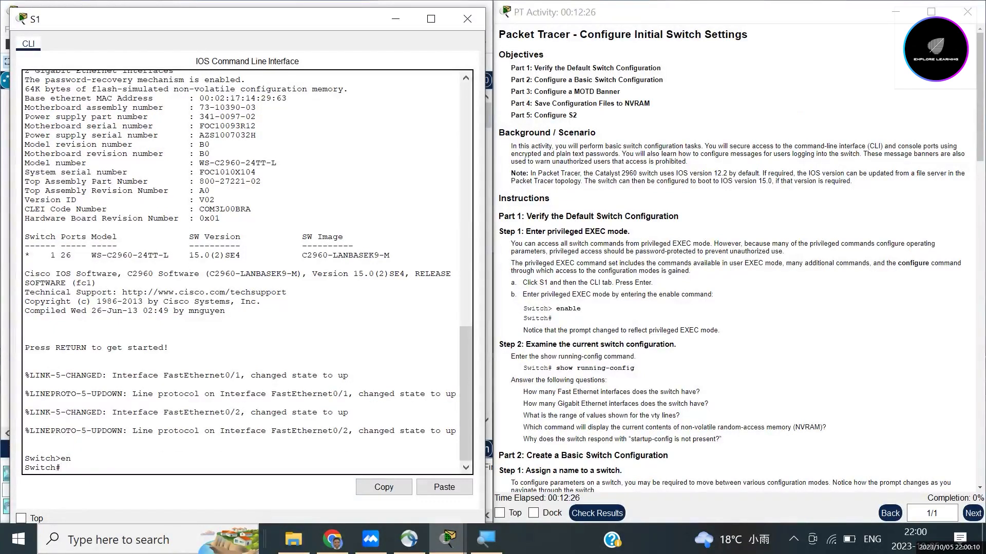
{"action": "type", "text": "show running-co"}
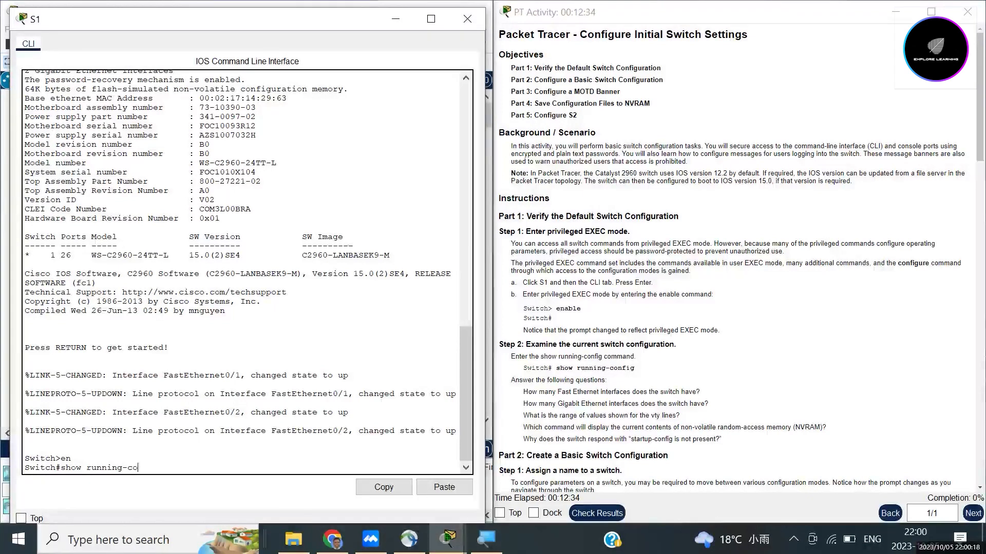
{"action": "type", "text": "nfig"}
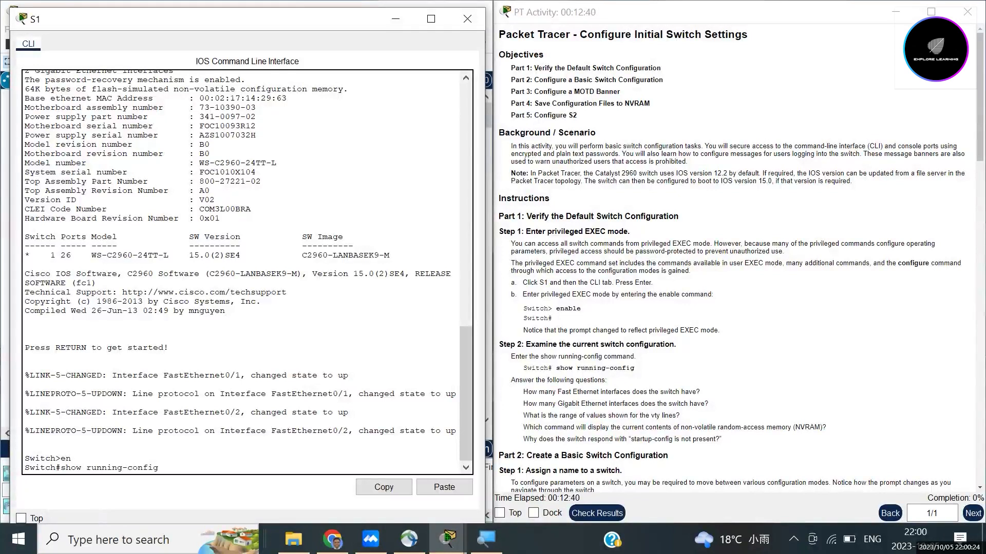
{"action": "key", "text": "Return"}
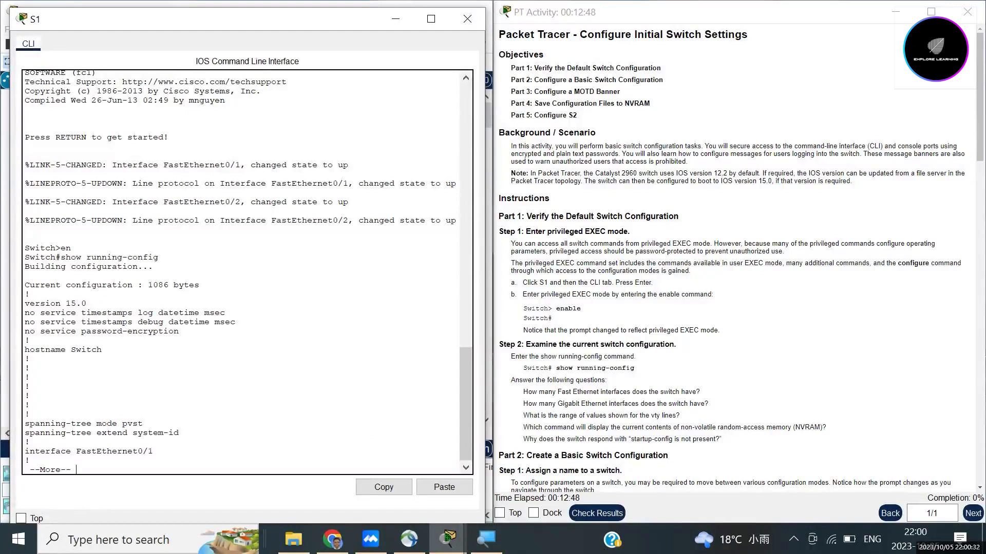
{"action": "key", "text": "Return"}
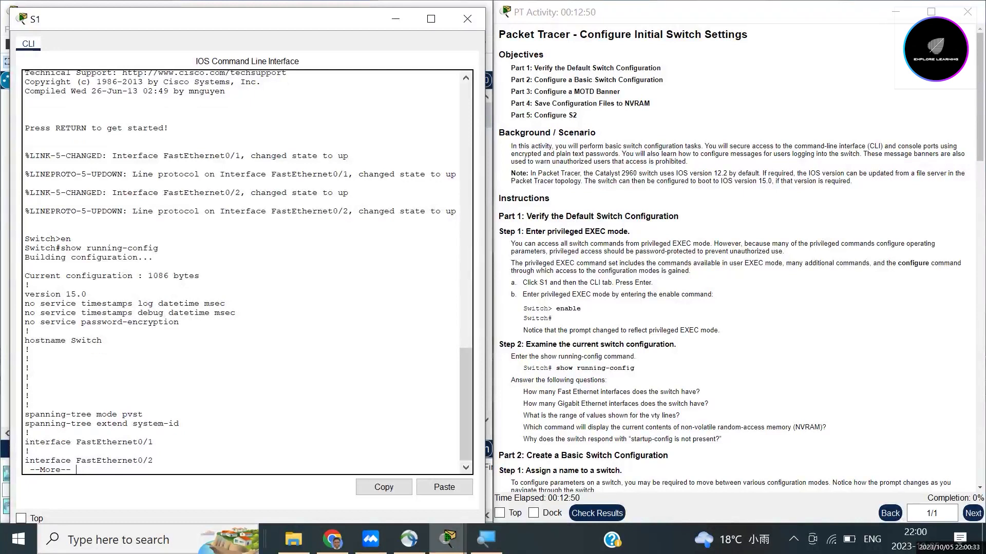
{"action": "key", "text": "space"}
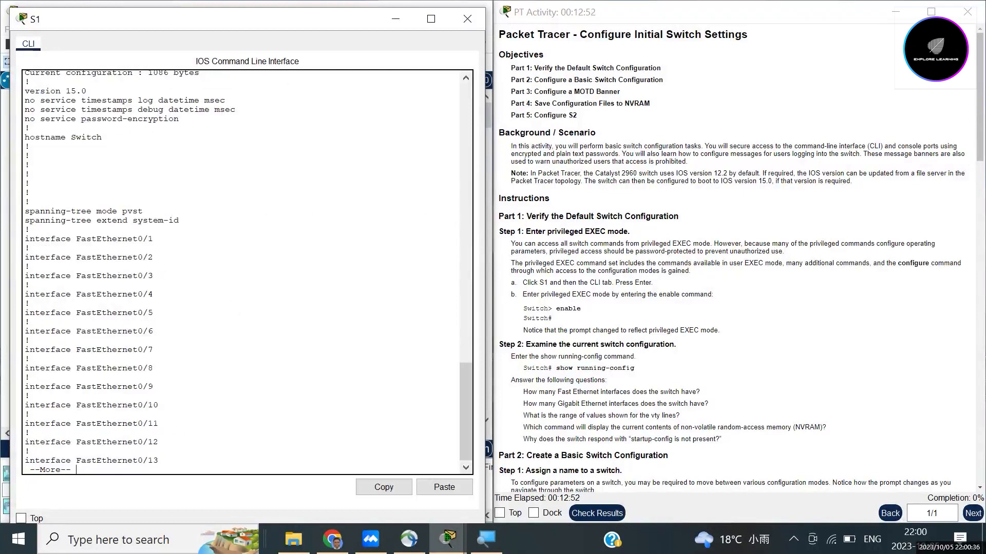
{"action": "key", "text": "space"}
Step: Scroll back through the 1086-byte running-config to review hostname Switch and interfaces through Vlan1
{"action": "scroll", "coordinate": [246, 272], "scroll_direction": "up", "scroll_amount": 5}
{"action": "scroll", "coordinate": [246, 272], "scroll_direction": "up", "scroll_amount": 10}
{"action": "scroll", "coordinate": [248, 270], "scroll_direction": "up", "scroll_amount": 7}
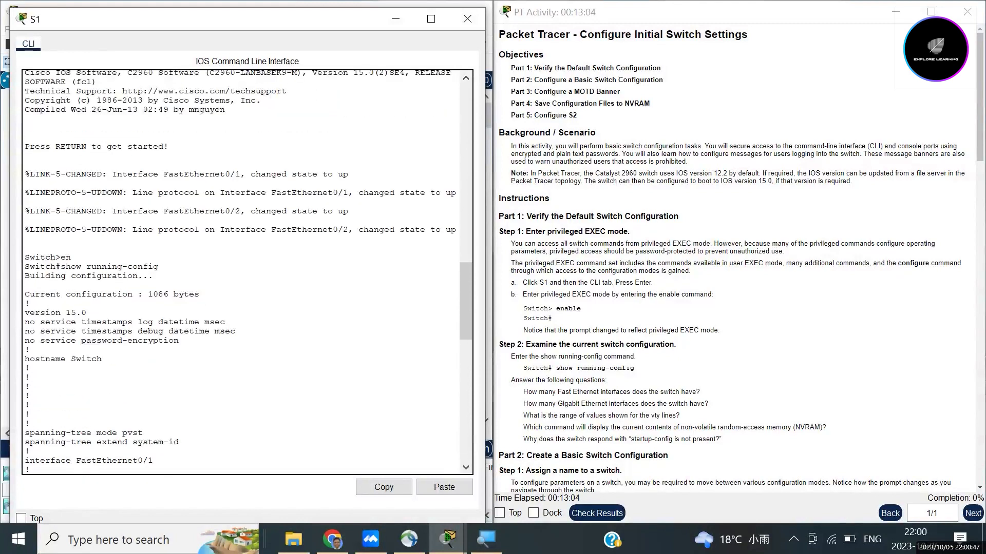
{"action": "scroll", "coordinate": [247, 272], "scroll_direction": "up", "scroll_amount": 3}
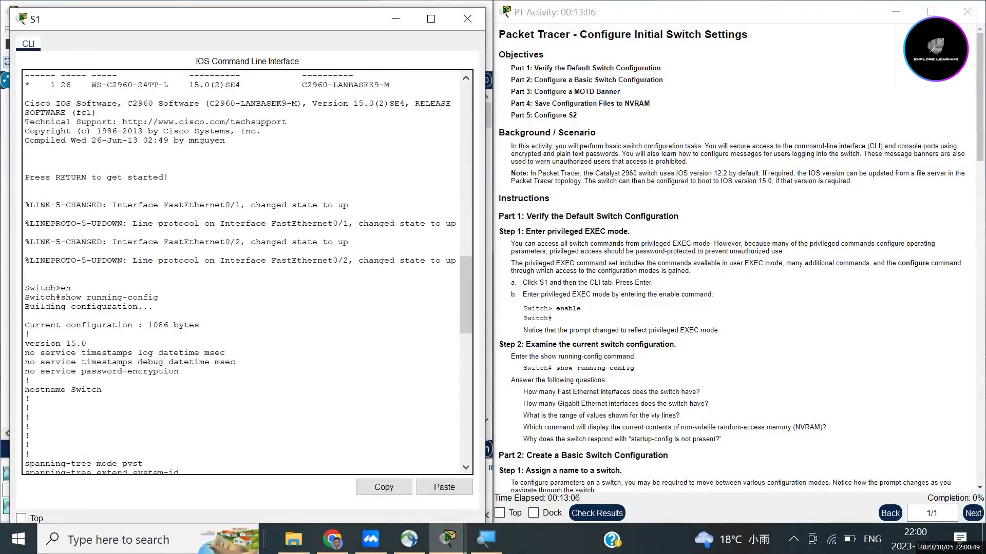
{"action": "scroll", "coordinate": [247, 272], "scroll_direction": "up", "scroll_amount": 2}
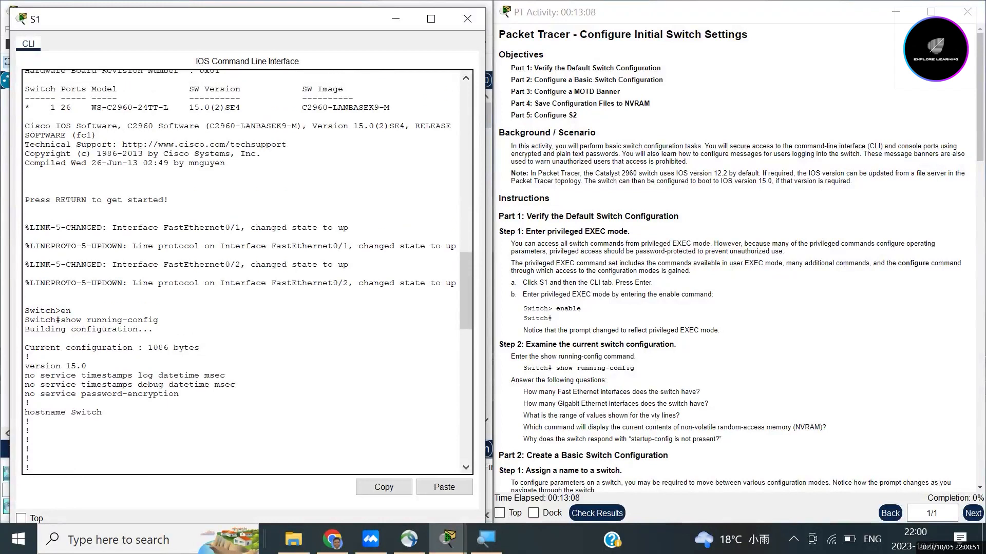
{"action": "scroll", "coordinate": [247, 271], "scroll_direction": "up", "scroll_amount": 3}
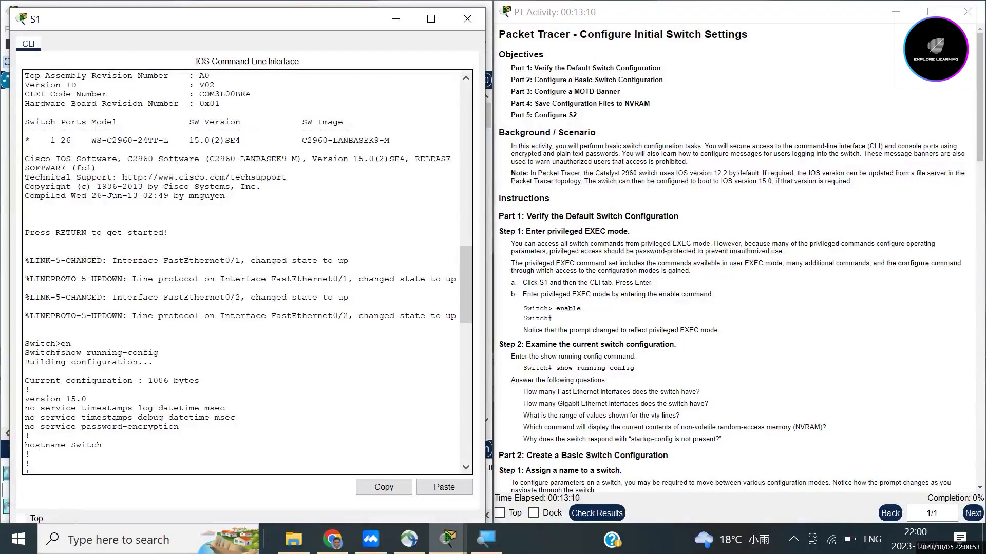
{"action": "scroll", "coordinate": [247, 272], "scroll_direction": "down", "scroll_amount": 1}
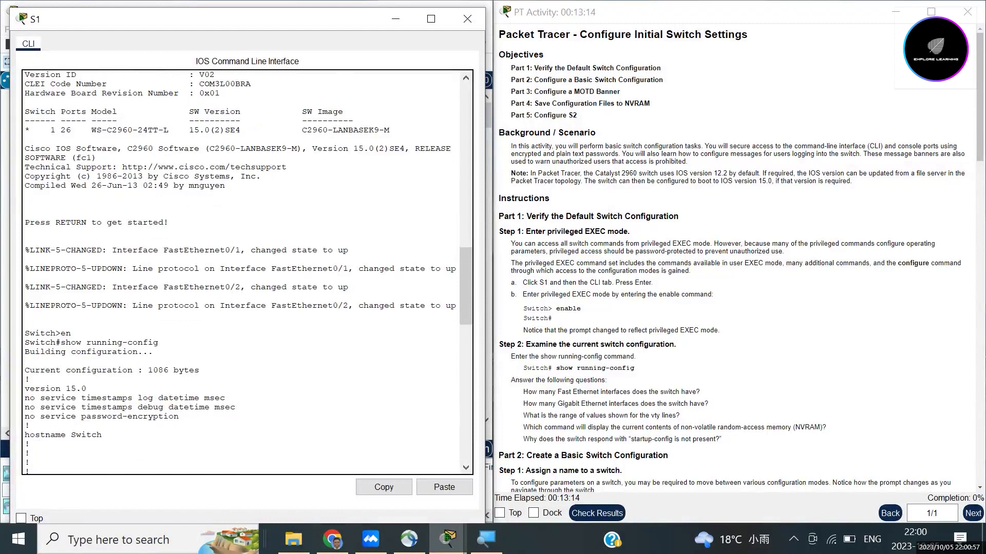
{"action": "scroll", "coordinate": [248, 272], "scroll_direction": "down", "scroll_amount": 12}
{"action": "scroll", "coordinate": [247, 272], "scroll_direction": "down", "scroll_amount": 7}
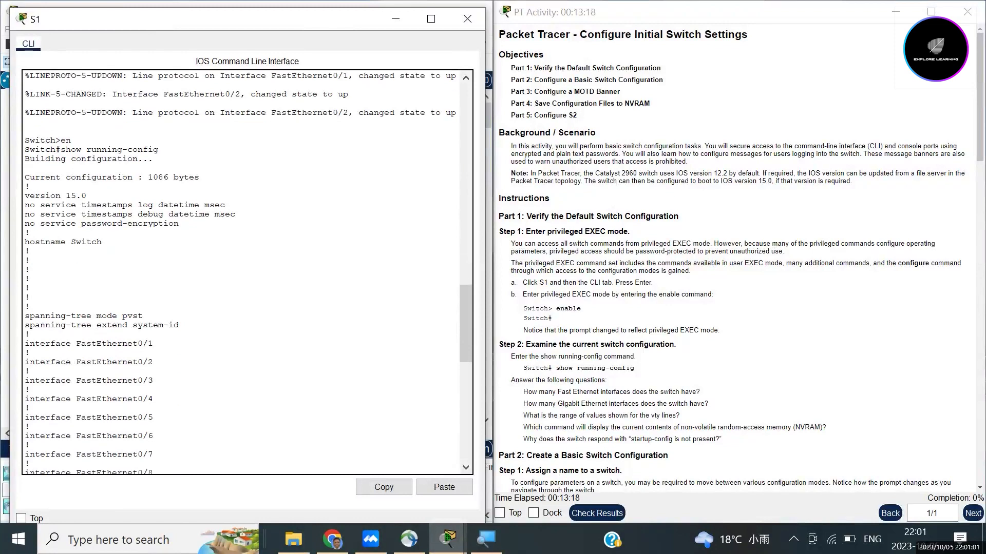
{"action": "scroll", "coordinate": [248, 272], "scroll_direction": "down", "scroll_amount": 20}
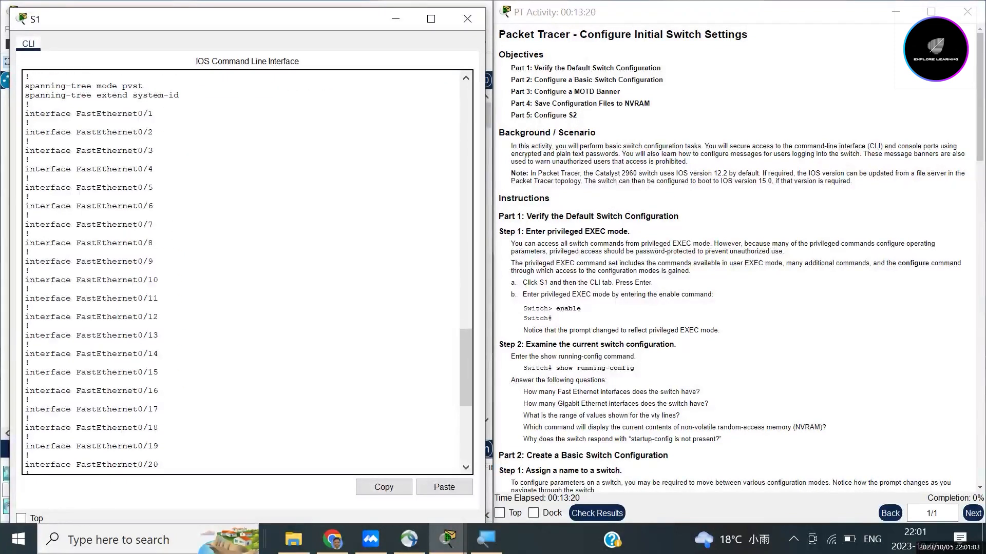
{"action": "scroll", "coordinate": [247, 272], "scroll_direction": "down", "scroll_amount": 19}
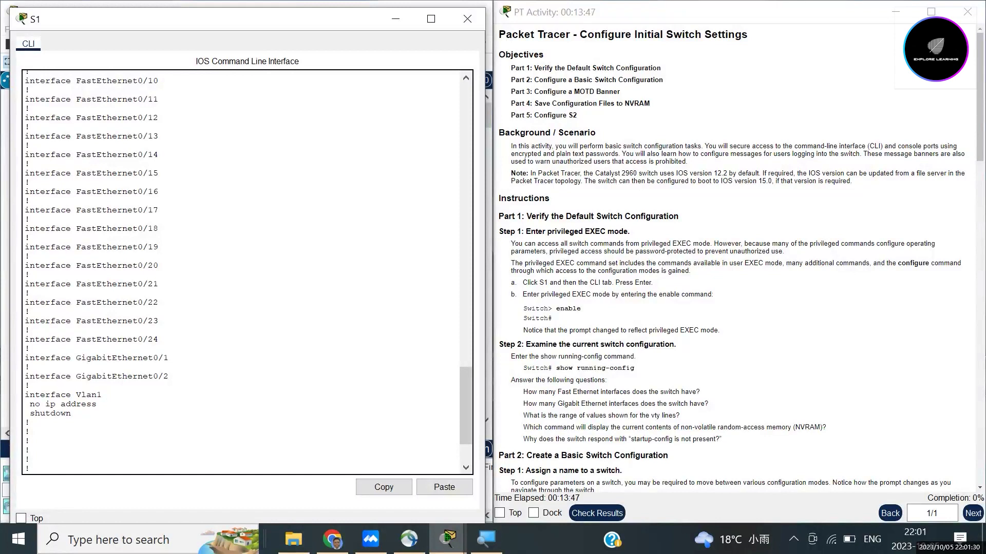
{"action": "scroll", "coordinate": [247, 272], "scroll_direction": "up", "scroll_amount": 14}
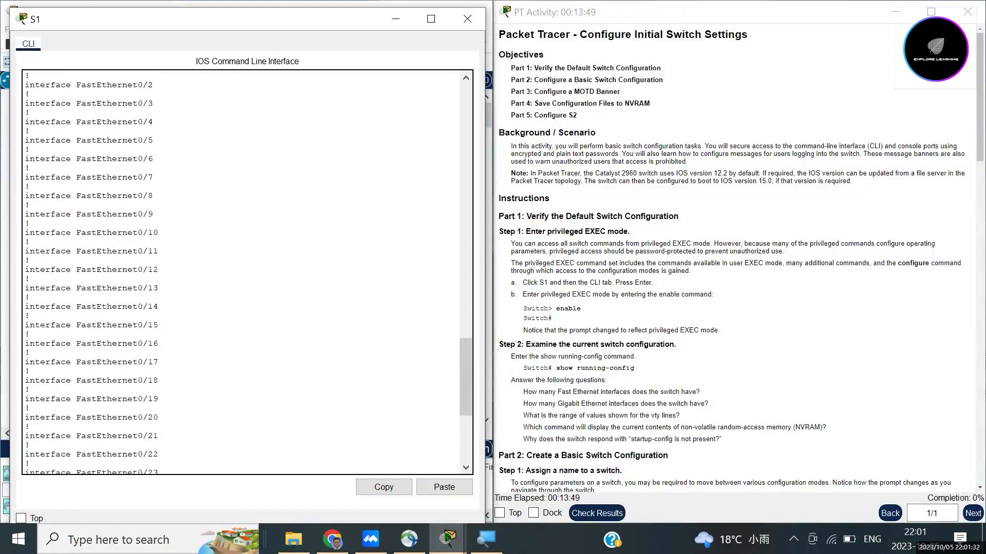
{"action": "scroll", "coordinate": [246, 272], "scroll_direction": "up", "scroll_amount": 2}
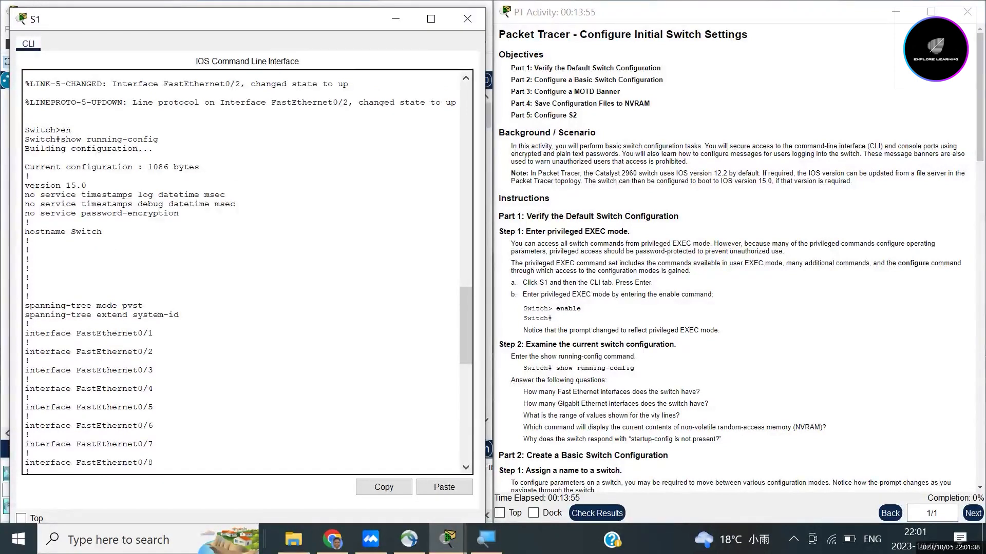
Step: Highlight the FastEthernet0/1–0/2 and two GigabitEthernet interface lines and the matching question
{"action": "left_click_drag", "start_coordinate": [25, 333], "coordinate": [159, 431]}
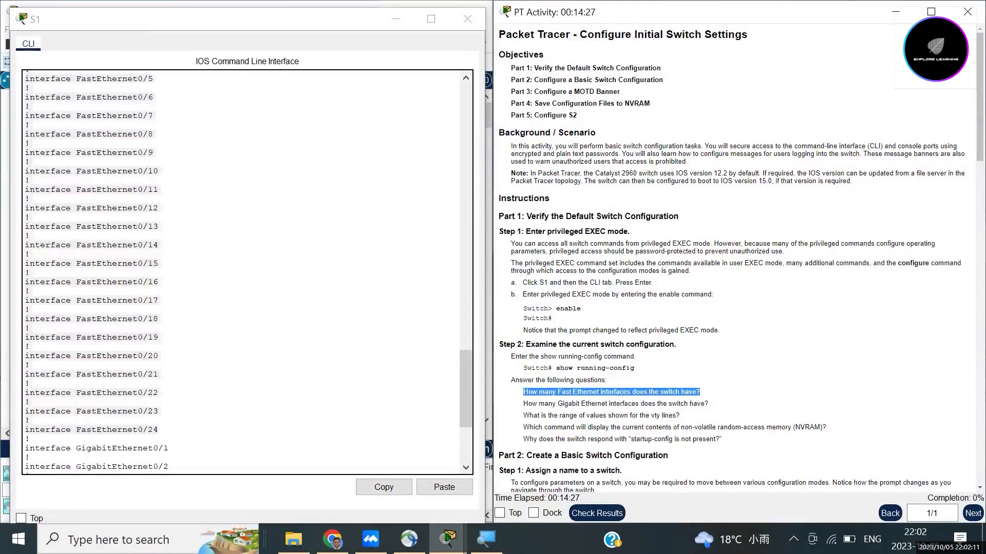
{"action": "left_click", "coordinate": [611, 392]}
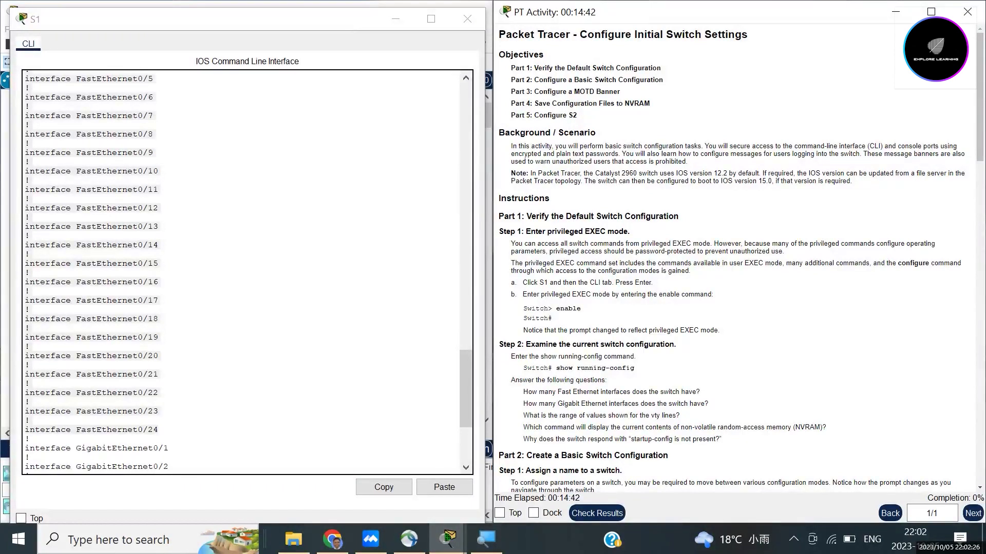
{"action": "scroll", "coordinate": [246, 272], "scroll_direction": "down", "scroll_amount": 2}
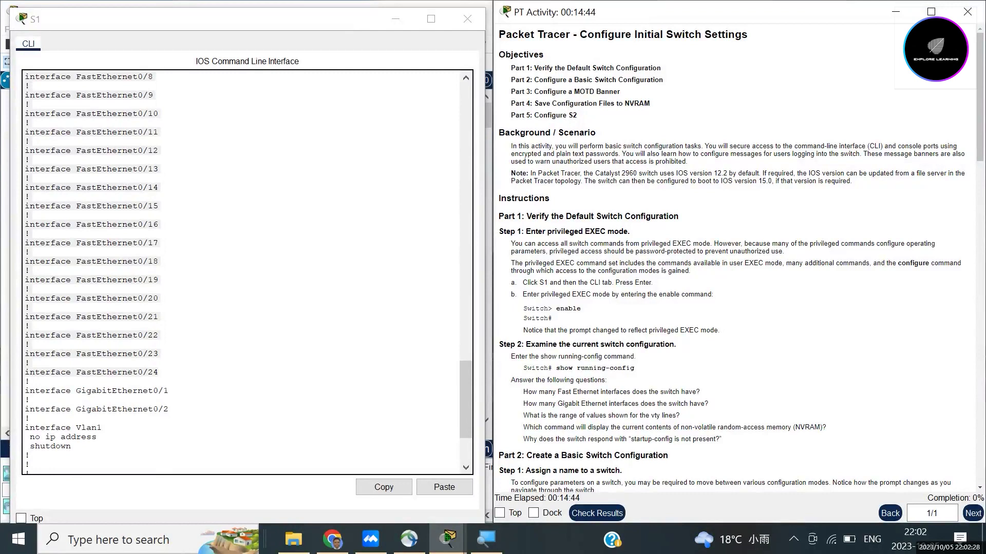
{"action": "left_click_drag", "start_coordinate": [25, 390], "coordinate": [168, 409]}
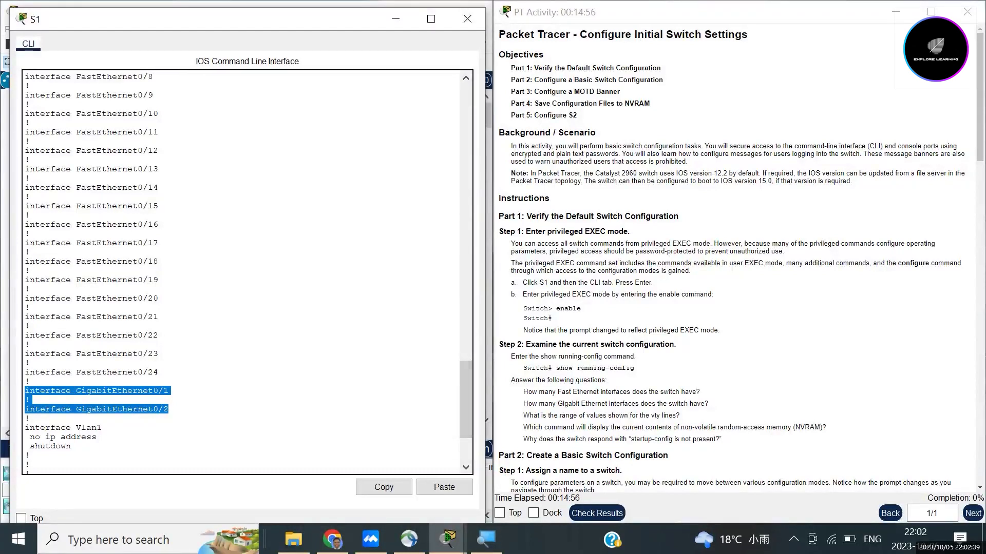
{"action": "left_click_drag", "start_coordinate": [523, 403], "coordinate": [708, 403]}
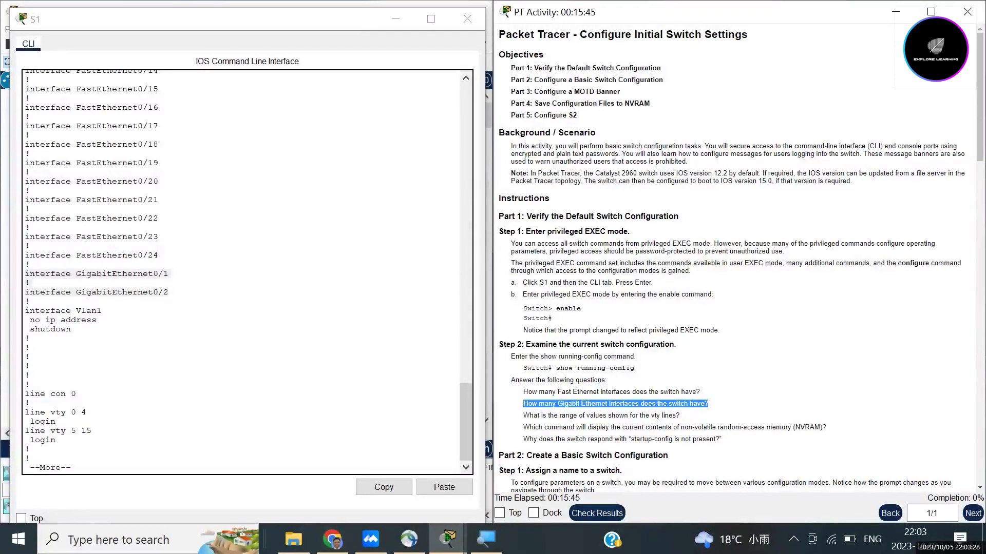
Step: Mark the vty 0–4 and 5–15 line ranges and show the rest of the config
{"action": "double_click", "coordinate": [73, 413]}
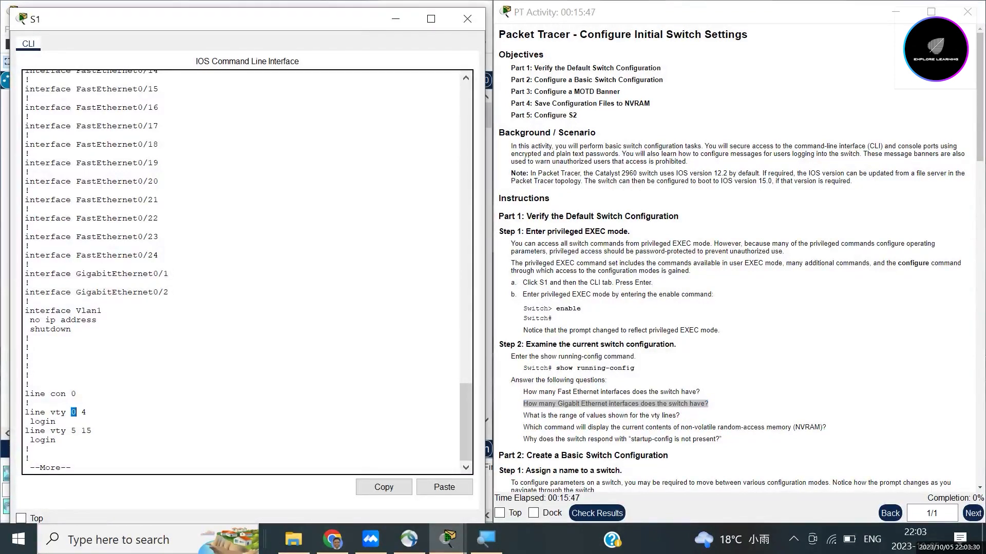
{"action": "left_click_drag", "start_coordinate": [81, 431], "coordinate": [91, 431]}
{"action": "key", "text": "space"}
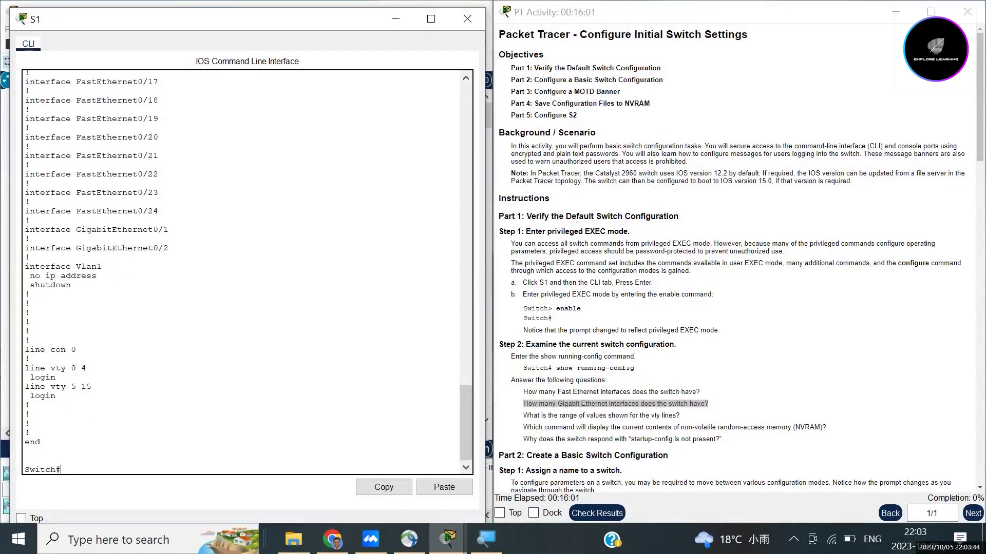
{"action": "left_click_drag", "start_coordinate": [523, 415], "coordinate": [680, 416]}
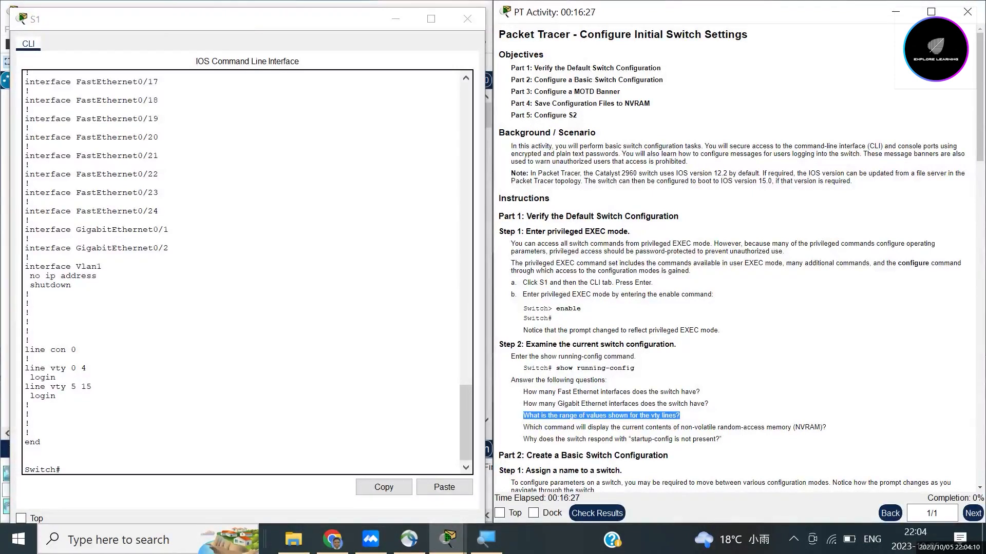
Step: Run show startup-config and highlight the NVRAM question and the 'startup-config is not present' result
{"action": "type", "text": "show "}
{"action": "type", "text": "startu"}
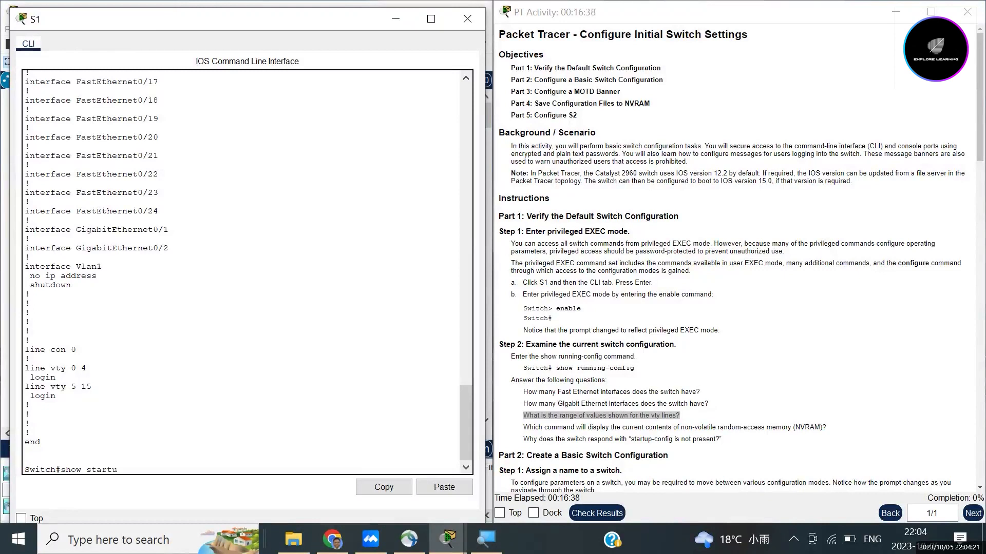
{"action": "type", "text": "p-config"}
{"action": "key", "text": "Return"}
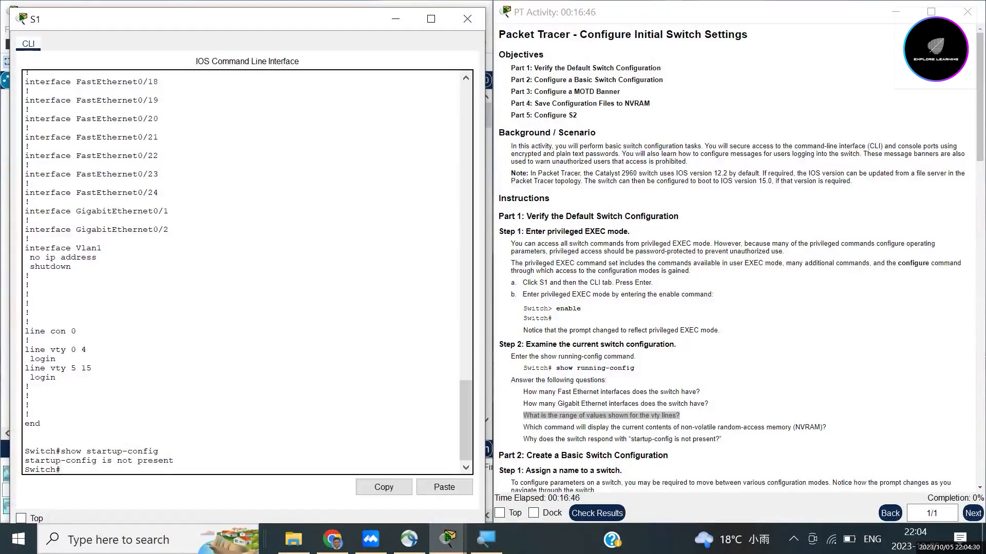
{"action": "left_click_drag", "start_coordinate": [159, 452], "coordinate": [61, 452]}
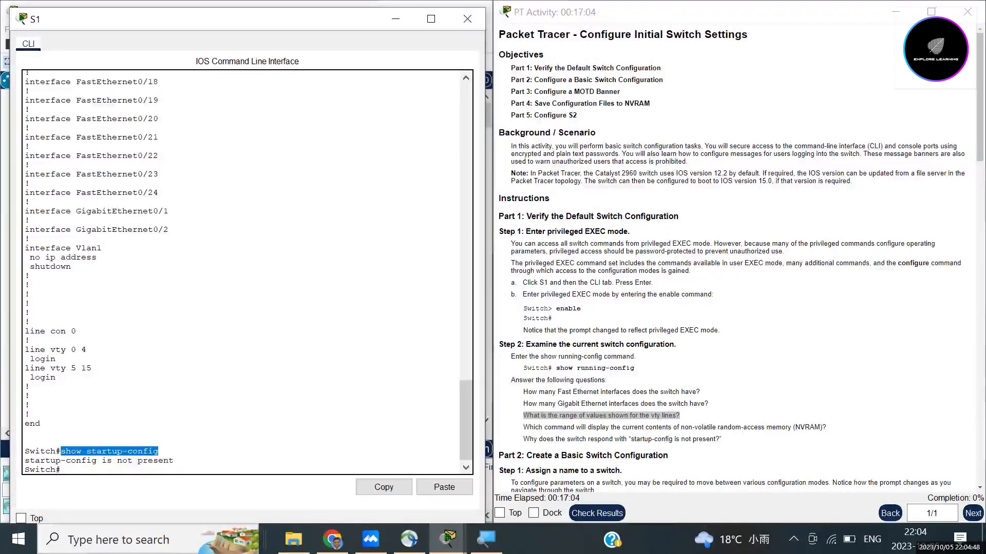
{"action": "left_click_drag", "start_coordinate": [523, 427], "coordinate": [826, 427]}
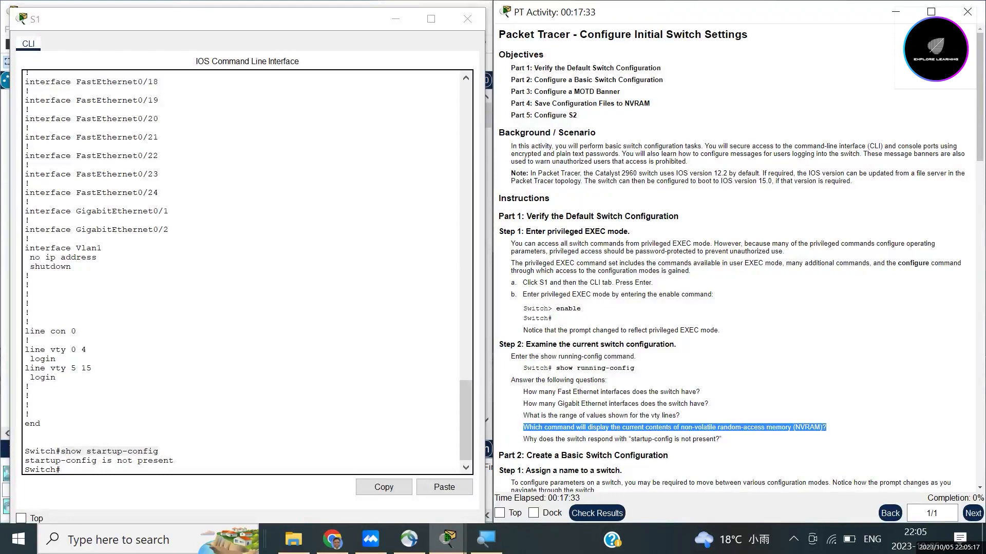
{"action": "left_click_drag", "start_coordinate": [25, 460], "coordinate": [173, 460]}
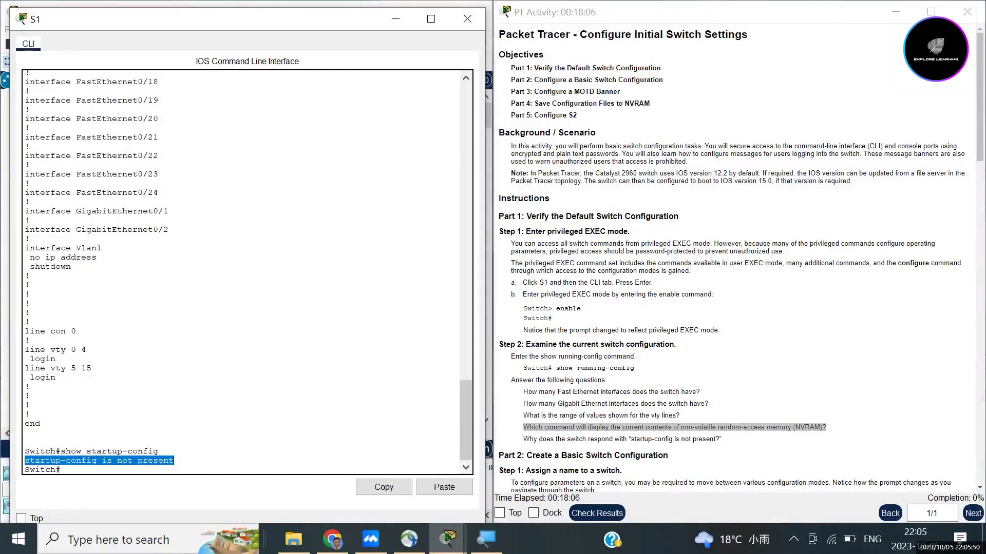
{"action": "scroll", "coordinate": [734, 256], "scroll_direction": "down", "scroll_amount": 3}
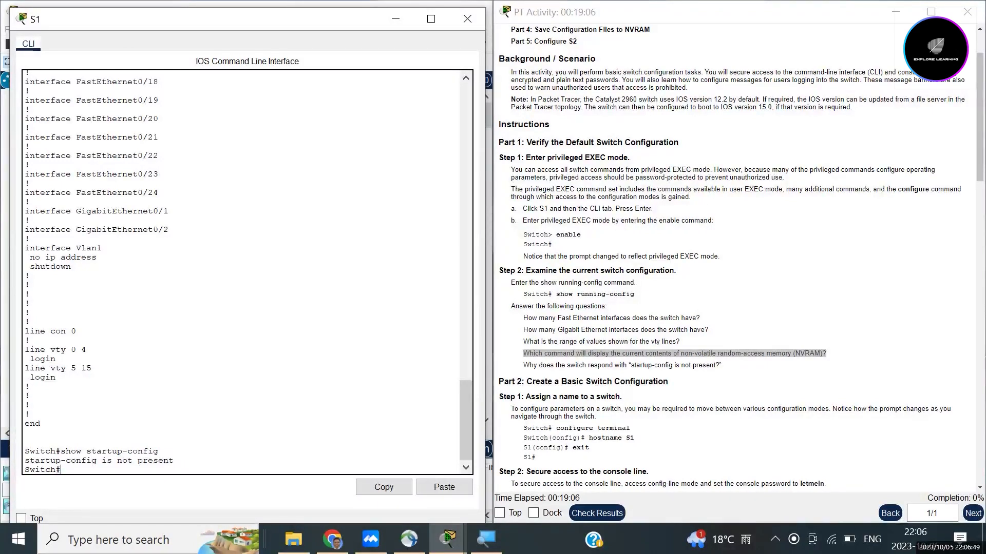
Step: Use conf t and hostname S1 to rename the switch, then exit to the S1# prompt
{"action": "type", "text": "onf t"}
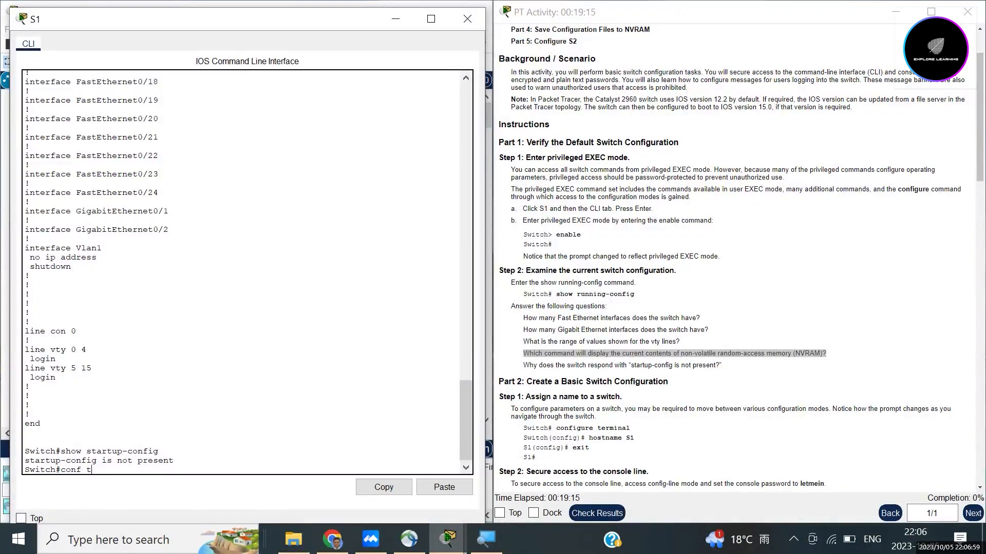
{"action": "key", "text": "Return"}
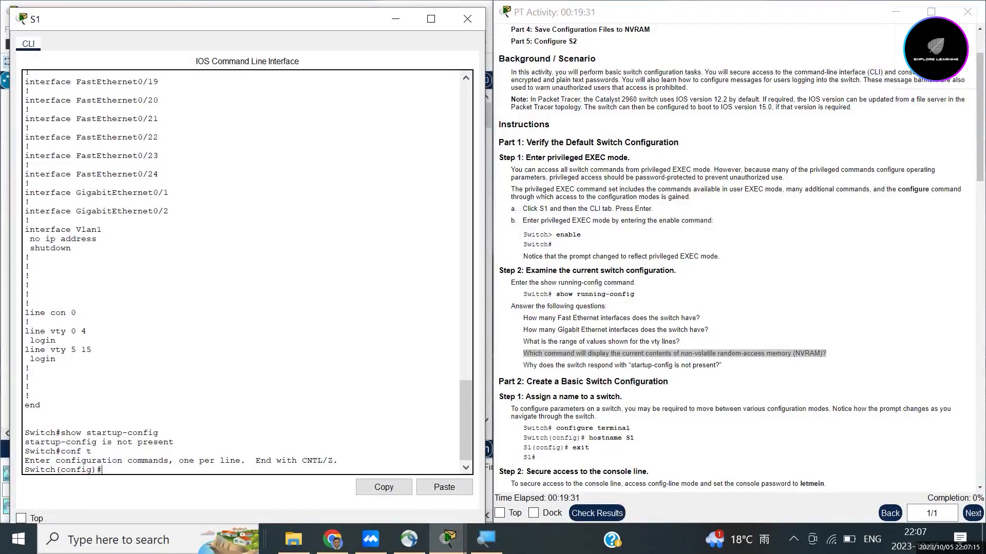
{"action": "type", "text": "hos"}
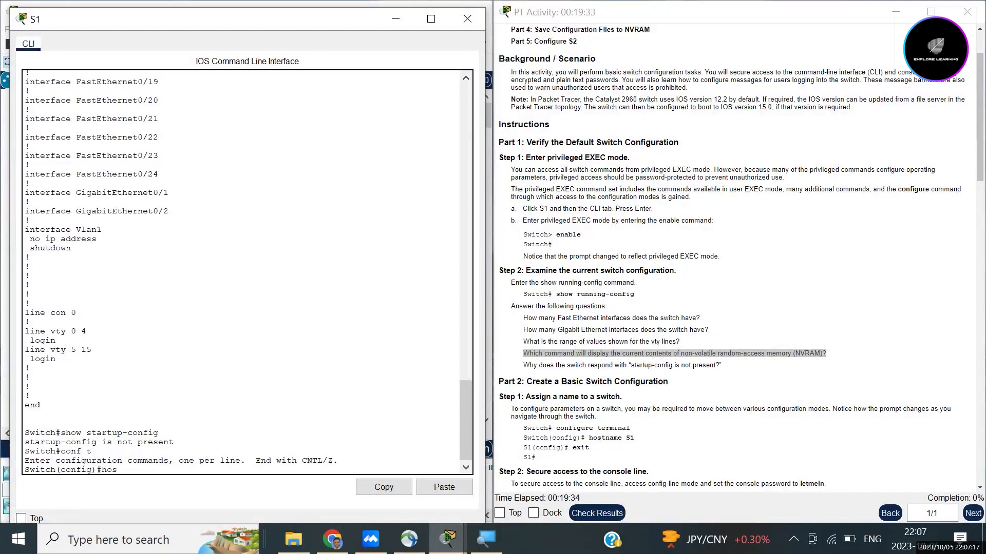
{"action": "type", "text": "tname S1"}
{"action": "left_click_drag", "start_coordinate": [56, 470], "coordinate": [25, 469]}
{"action": "key", "text": "Return"}
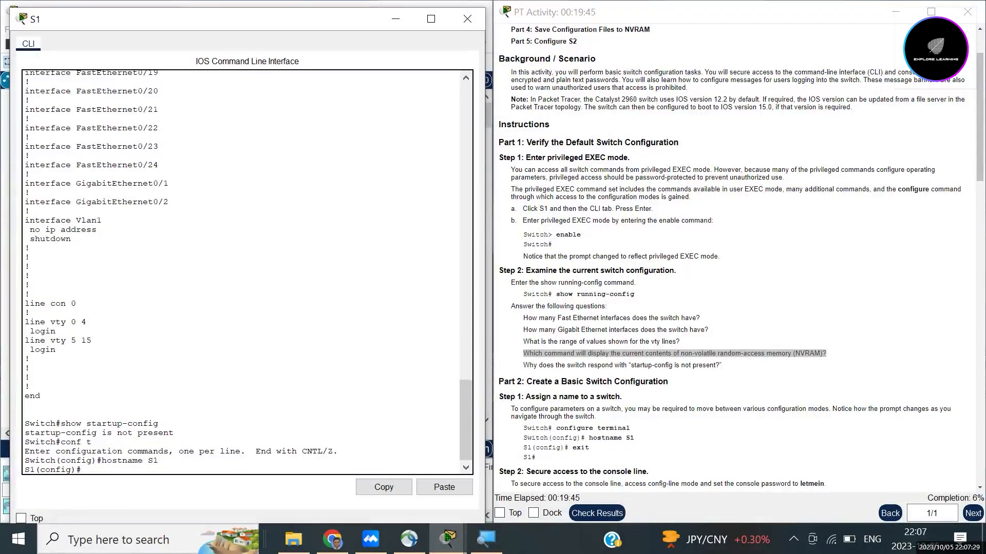
{"action": "left_click_drag", "start_coordinate": [36, 470], "coordinate": [25, 469]}
{"action": "left_click", "coordinate": [82, 469]}
{"action": "type", "text": "exit"}
{"action": "key", "text": "Return"}
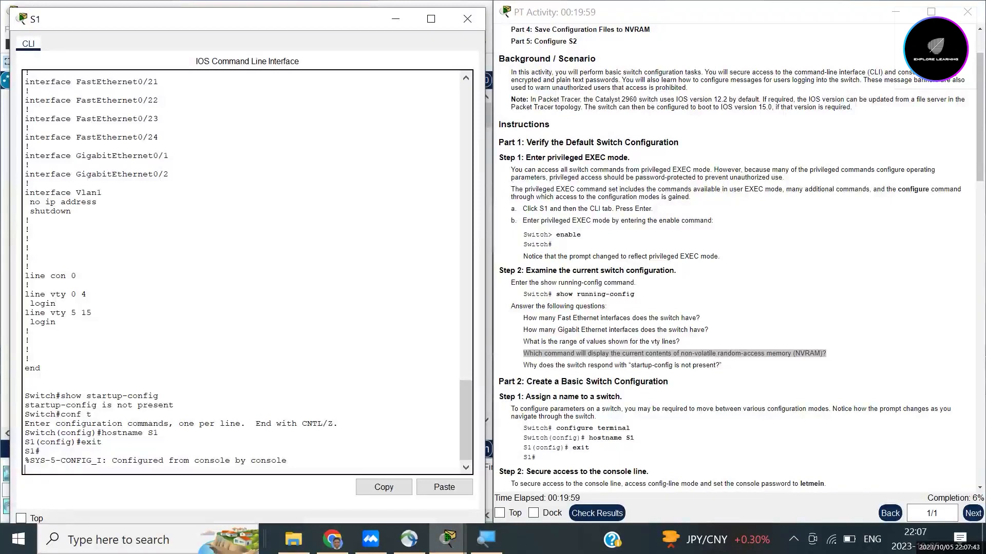
{"action": "key", "text": "Return"}
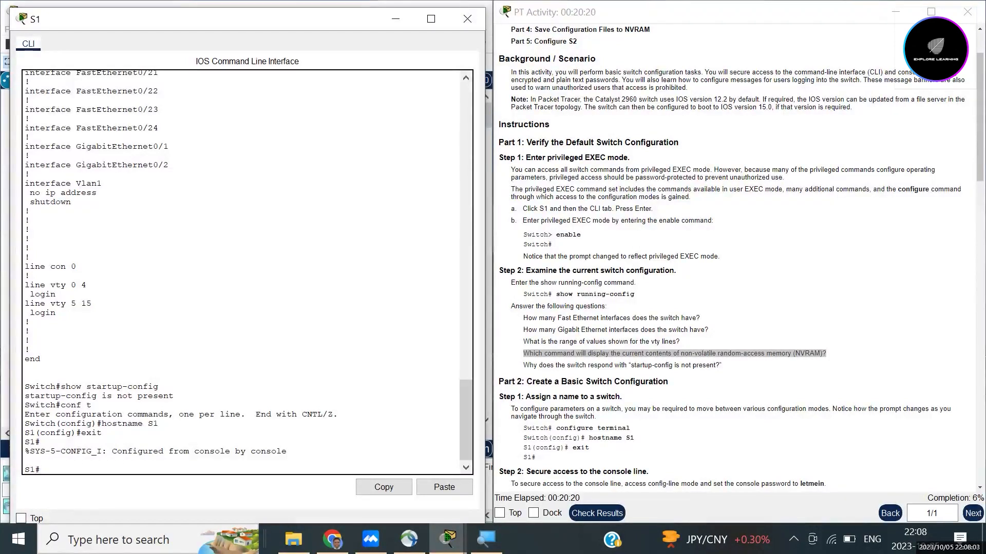
{"action": "scroll", "coordinate": [734, 257], "scroll_direction": "down", "scroll_amount": 3}
{"action": "scroll", "coordinate": [741, 257], "scroll_direction": "down", "scroll_amount": 1}
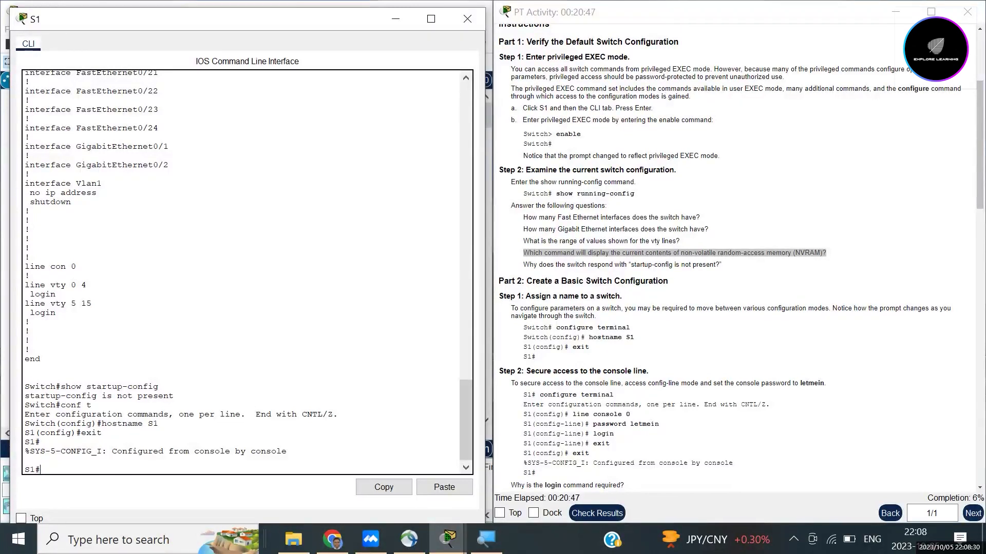
{"action": "scroll", "coordinate": [739, 257], "scroll_direction": "down", "scroll_amount": 1}
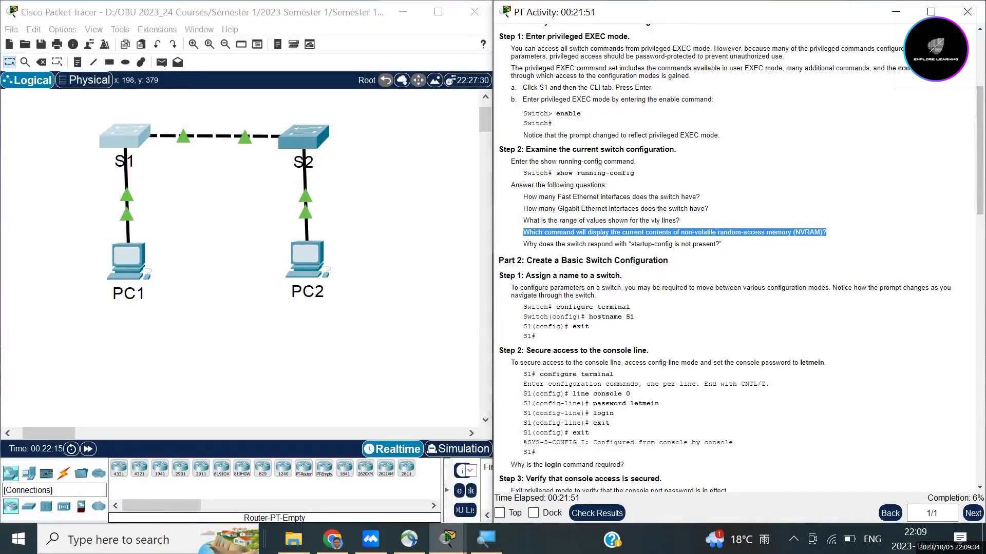
{"action": "left_click", "coordinate": [63, 473]}
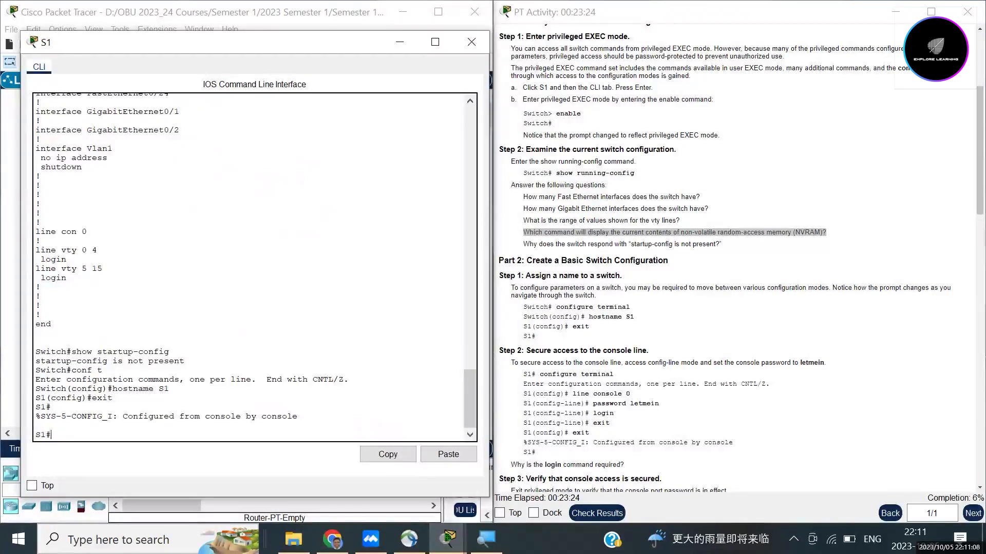
Step: Enter global configuration and then line console 0, correcting the mistyped commands
{"action": "type", "text": "conf t"}
{"action": "key", "text": "BackSpace"}
{"action": "type", "text": "fig t"}
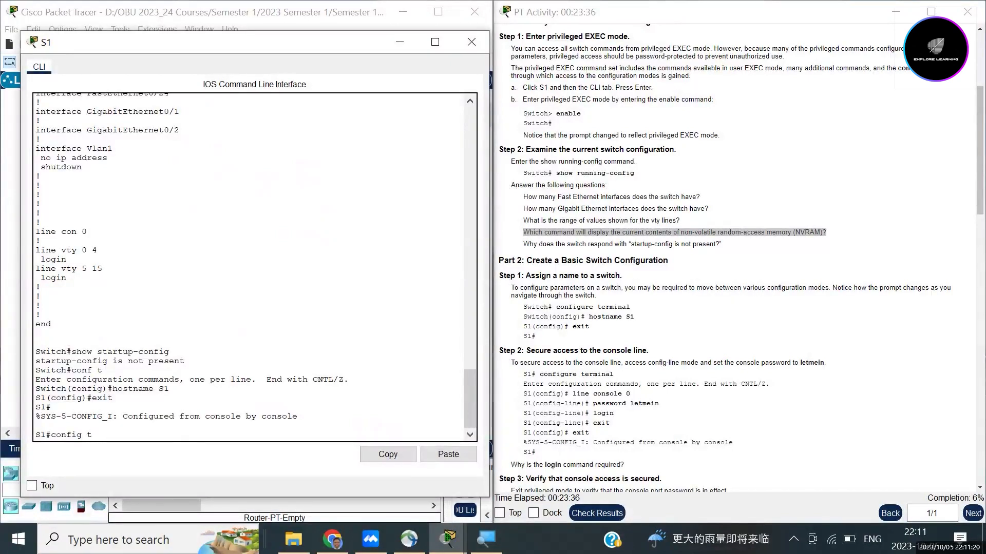
{"action": "key", "text": "Return"}
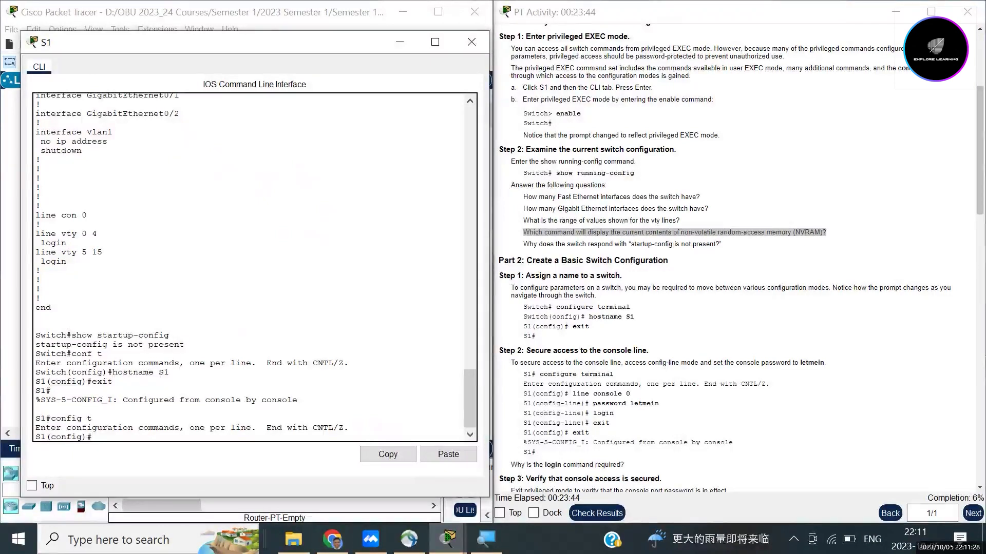
{"action": "type", "text": "line sonsole 0"}
{"action": "key", "text": "Return"}
{"action": "type", "text": "line cons"}
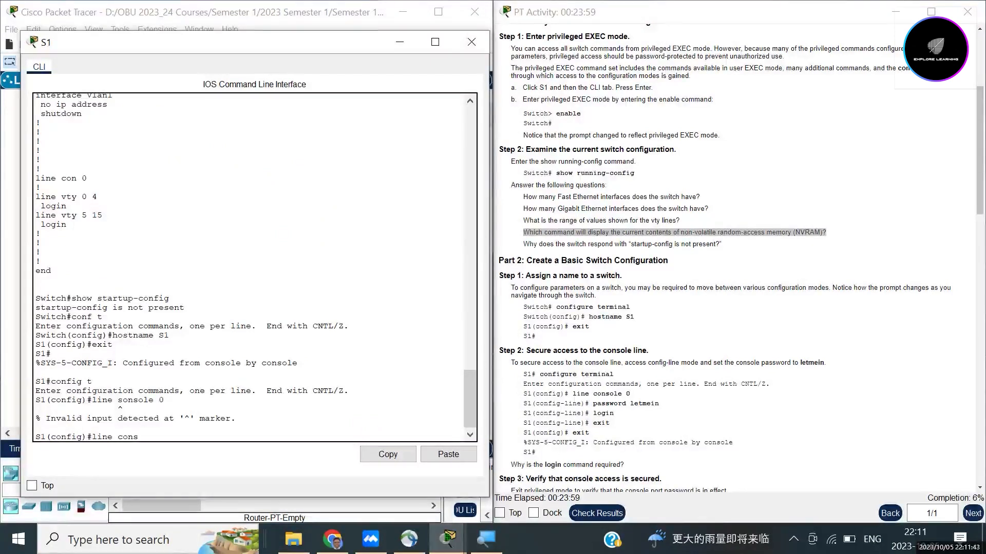
{"action": "type", "text": "ol"}
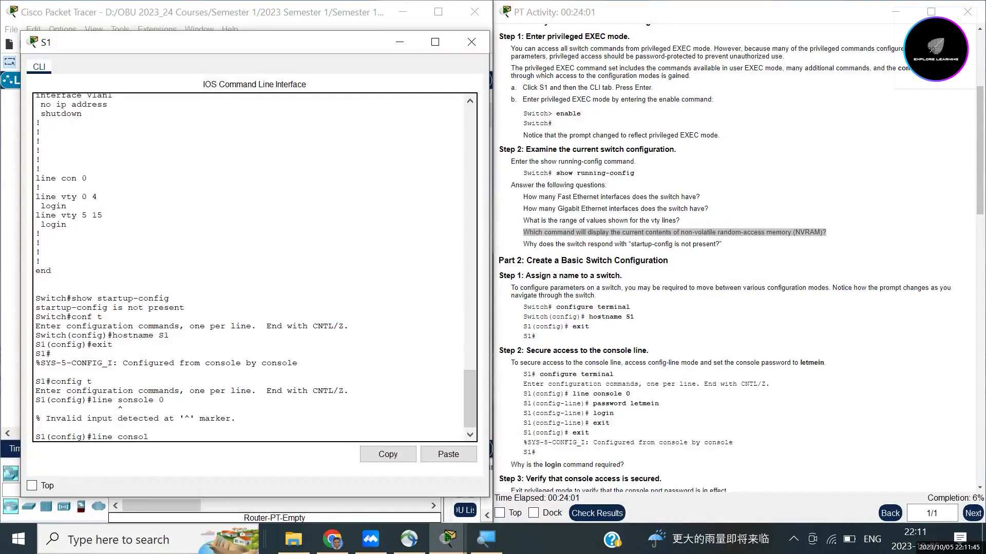
{"action": "type", "text": "e 0"}
{"action": "key", "text": "Return"}
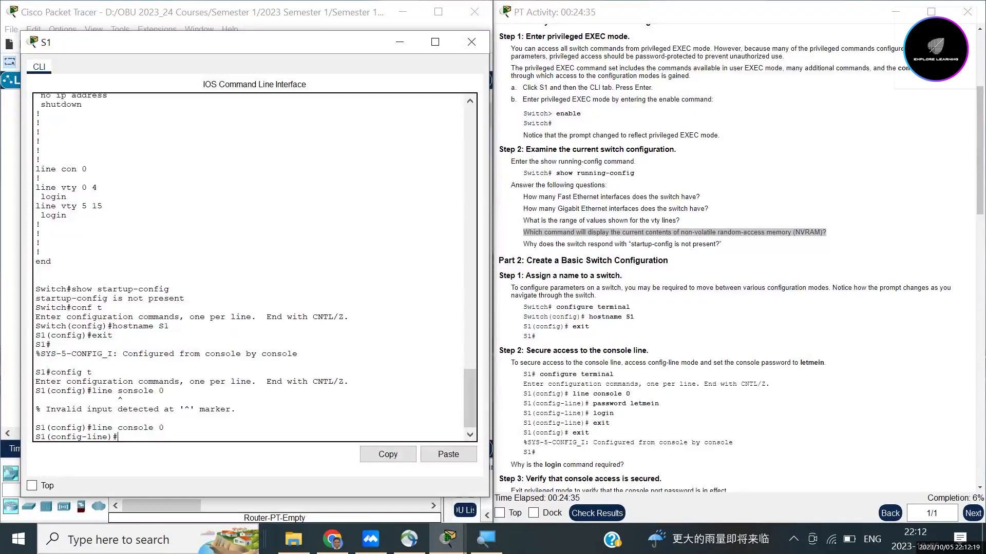
Step: Set the console line password, enable login, and return to the S1# prompt
{"action": "type", "text": "password letmein"}
{"action": "key", "text": "Return"}
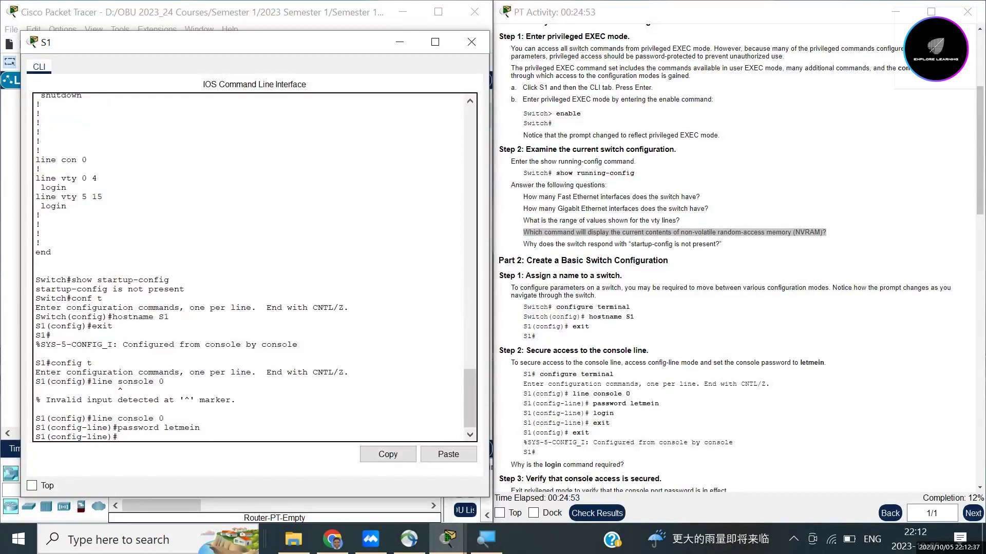
{"action": "type", "text": "login"}
{"action": "key", "text": "Return"}
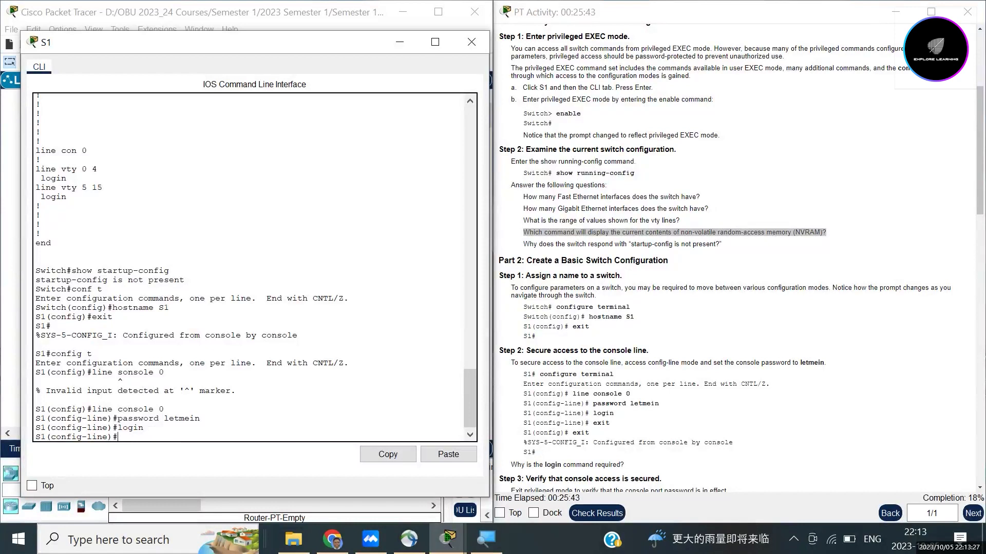
{"action": "type", "text": "end"}
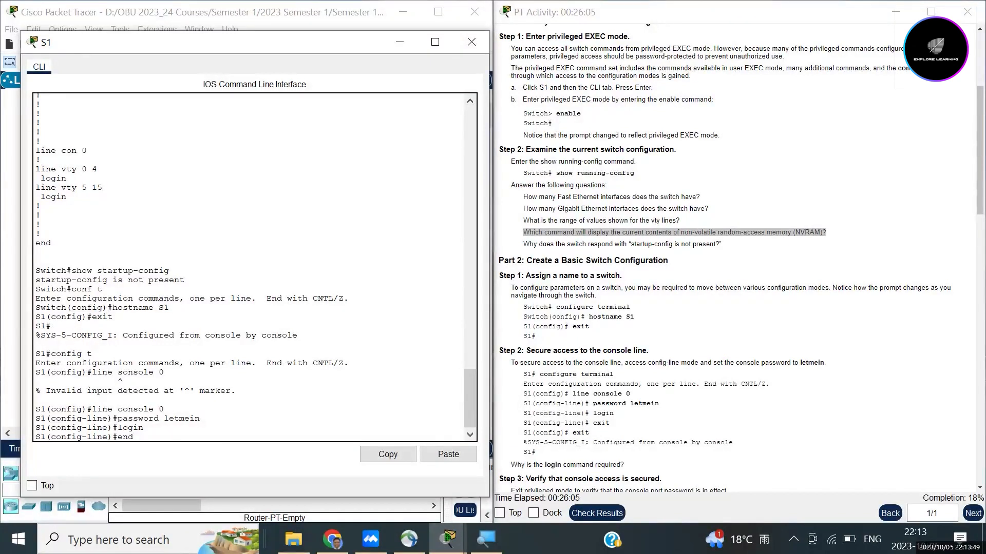
{"action": "key", "text": "Return"}
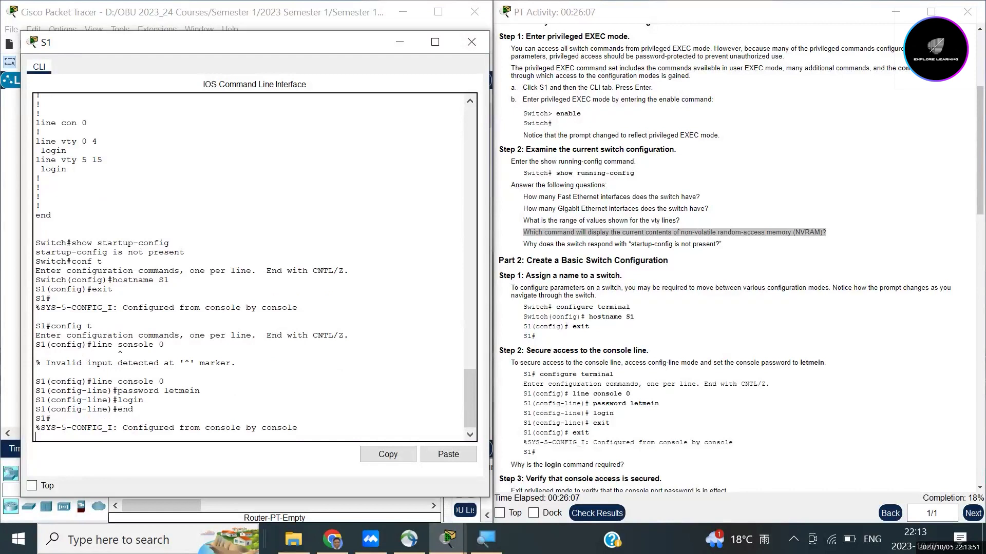
{"action": "key", "text": "Return"}
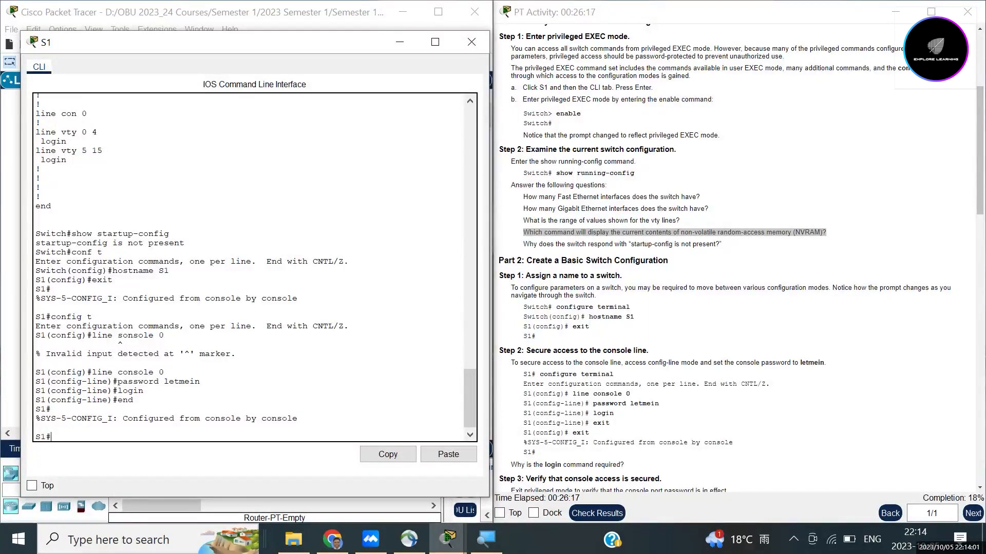
Step: Scroll the activity instructions to the Step 3 console verification and Step 4 heading
{"action": "left_click_drag", "start_coordinate": [610, 423], "coordinate": [591, 433]}
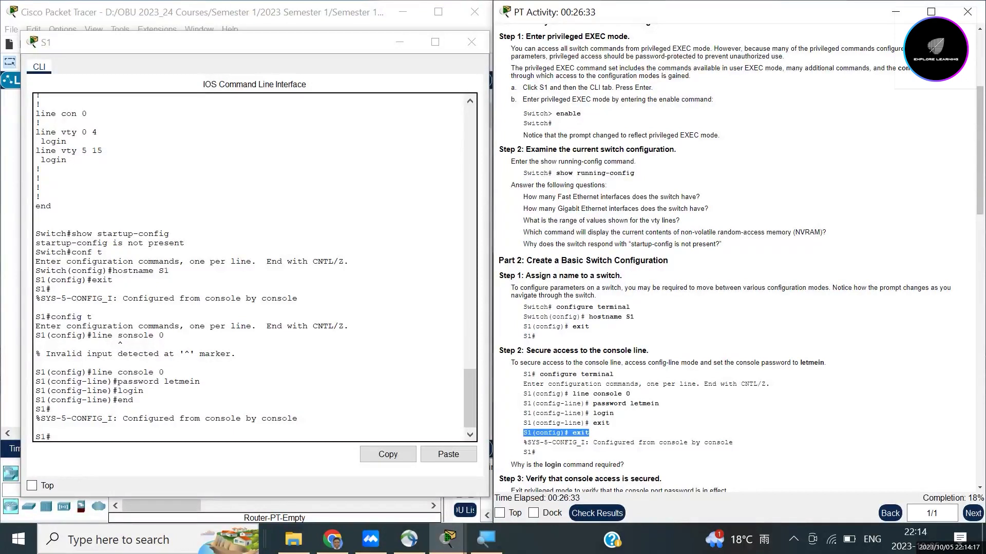
{"action": "scroll", "coordinate": [741, 256], "scroll_direction": "down", "scroll_amount": 1}
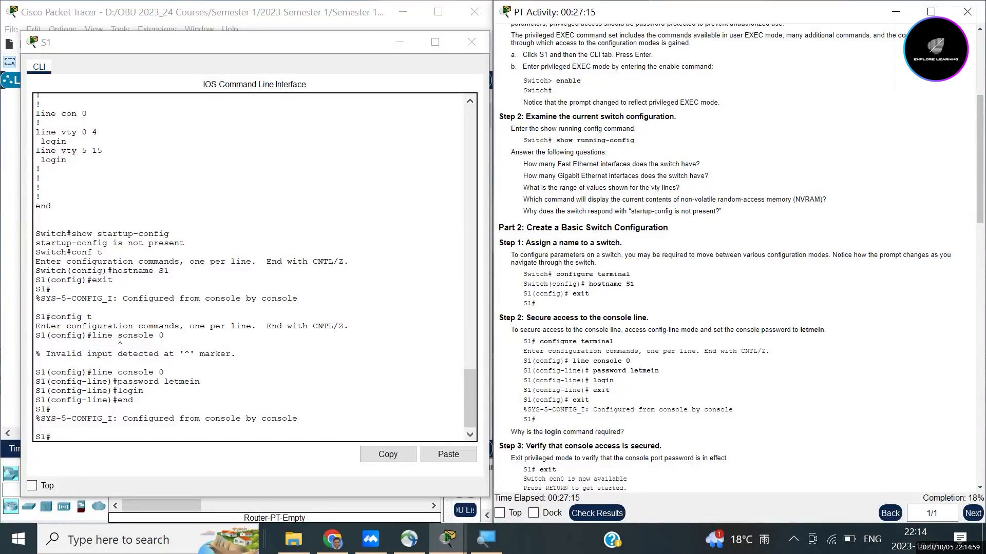
{"action": "scroll", "coordinate": [739, 257], "scroll_direction": "down", "scroll_amount": 2}
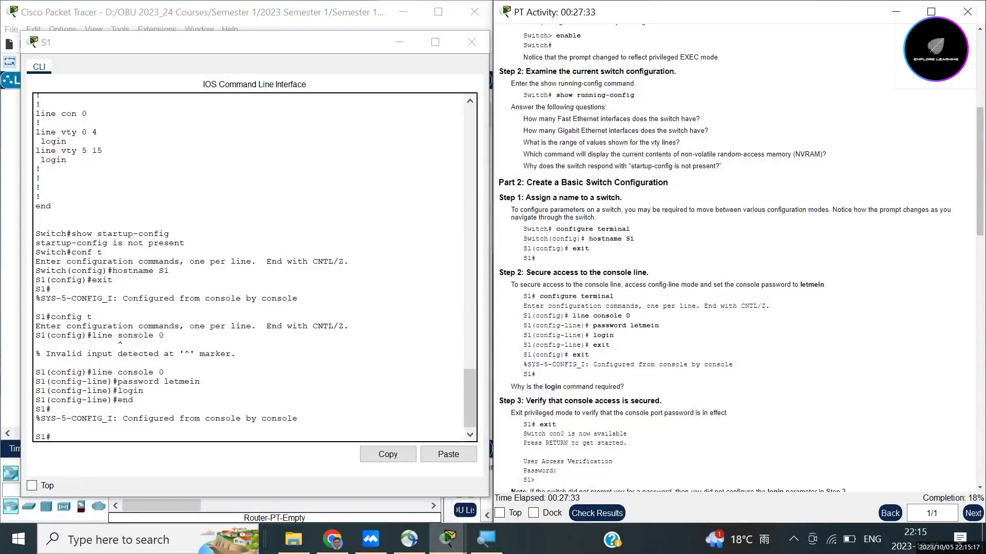
{"action": "scroll", "coordinate": [739, 257], "scroll_direction": "down", "scroll_amount": 1}
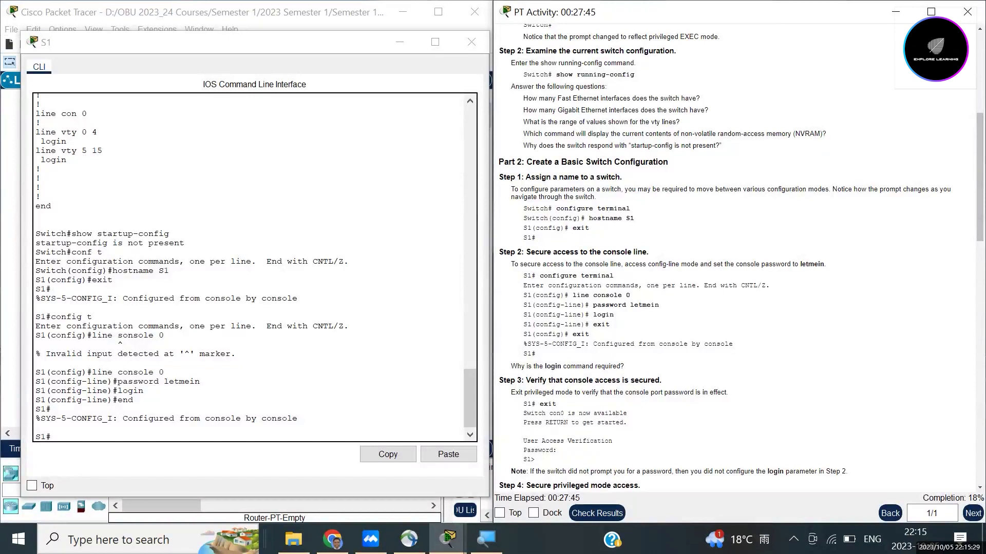
{"action": "left_click", "coordinate": [52, 437]}
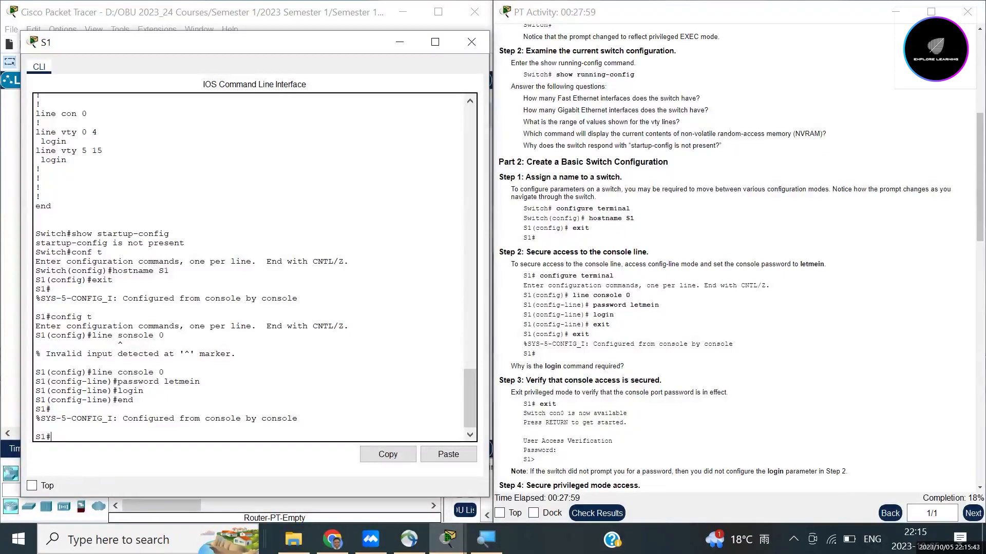
Step: Abort the mistaken 'end' name lookup with Ctrl+Shift+6 and exit S1's console session
{"action": "type", "text": "end"}
{"action": "key", "text": "Return"}
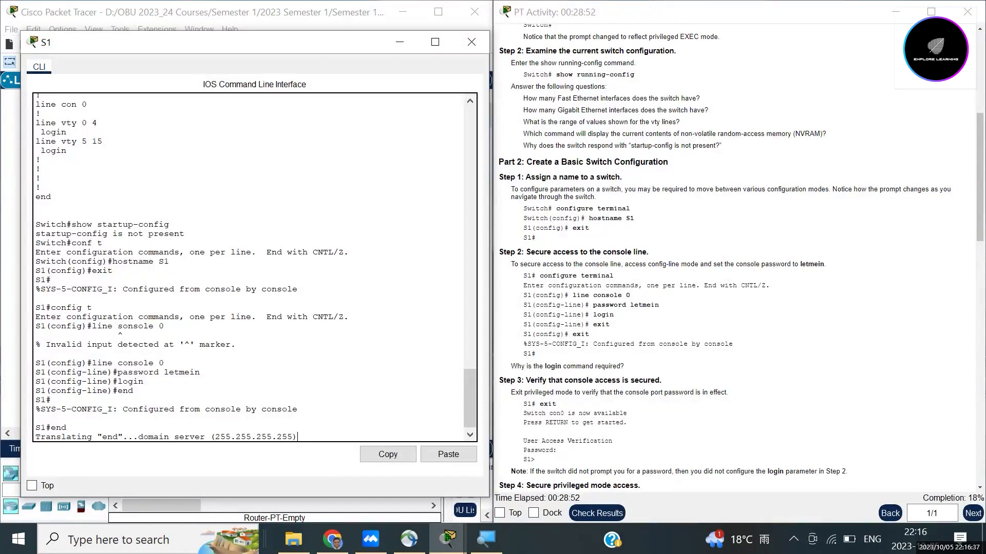
{"action": "key", "text": "ctrl+shift+6"}
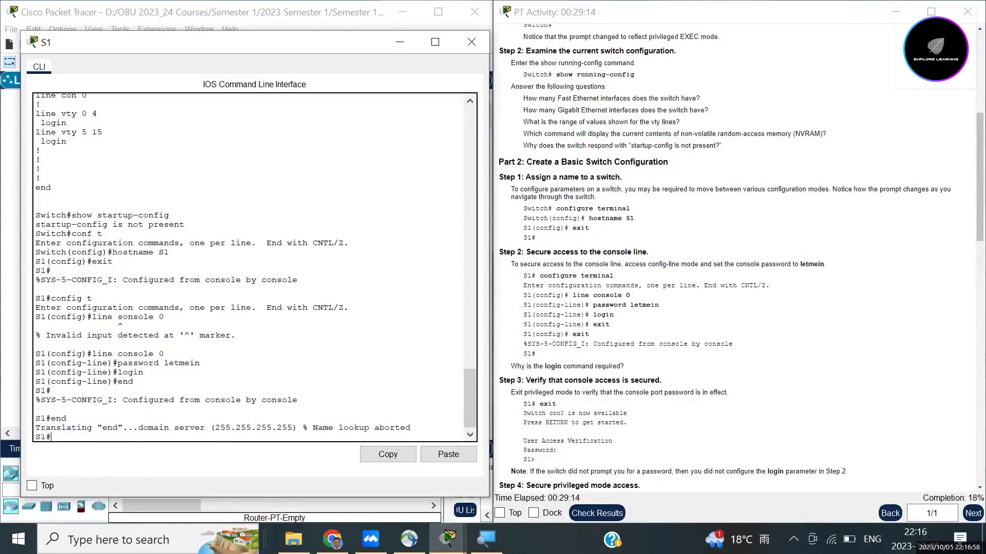
{"action": "type", "text": "exit"}
{"action": "key", "text": "Return"}
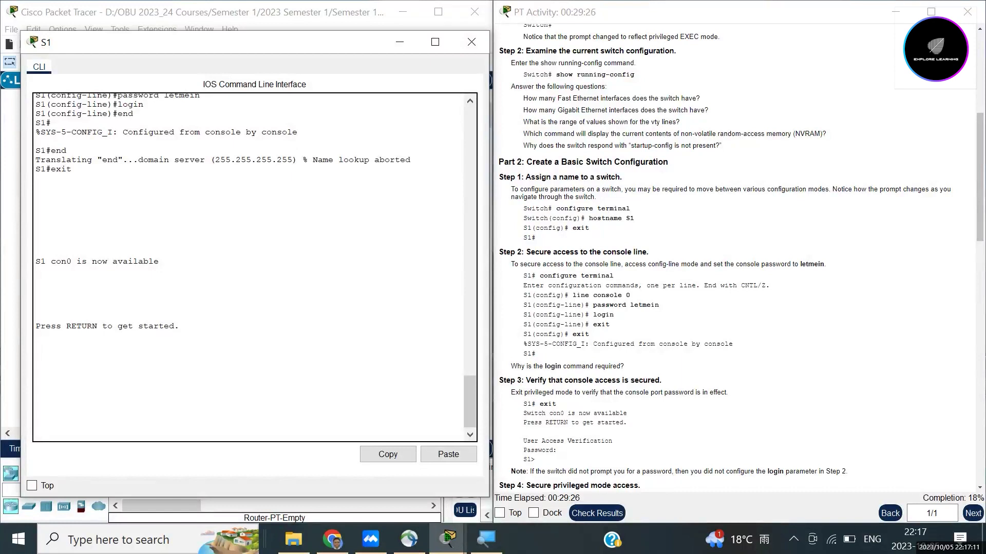
Step: Log back into S1 with the console password and run enable to reach S1#
{"action": "key", "text": "Return"}
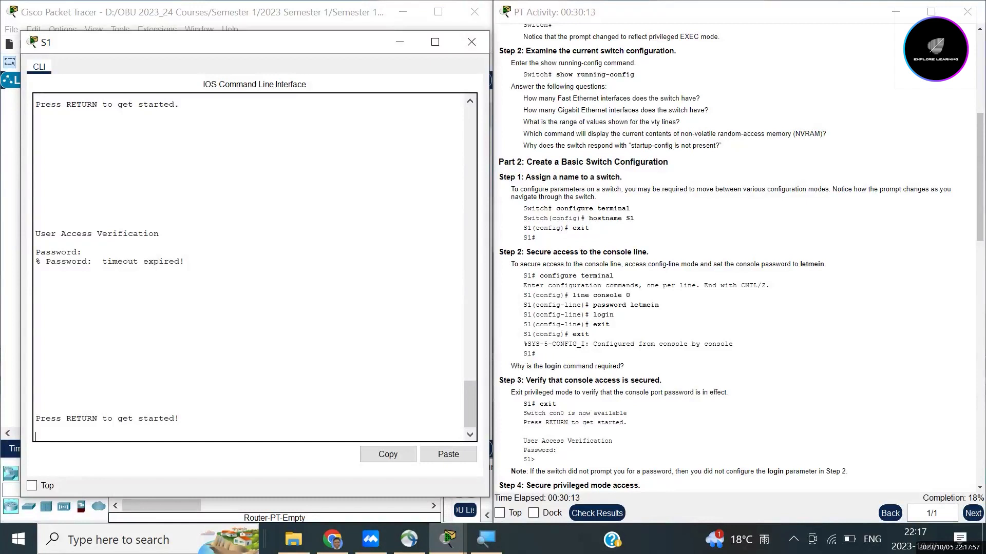
{"action": "key", "text": "Return"}
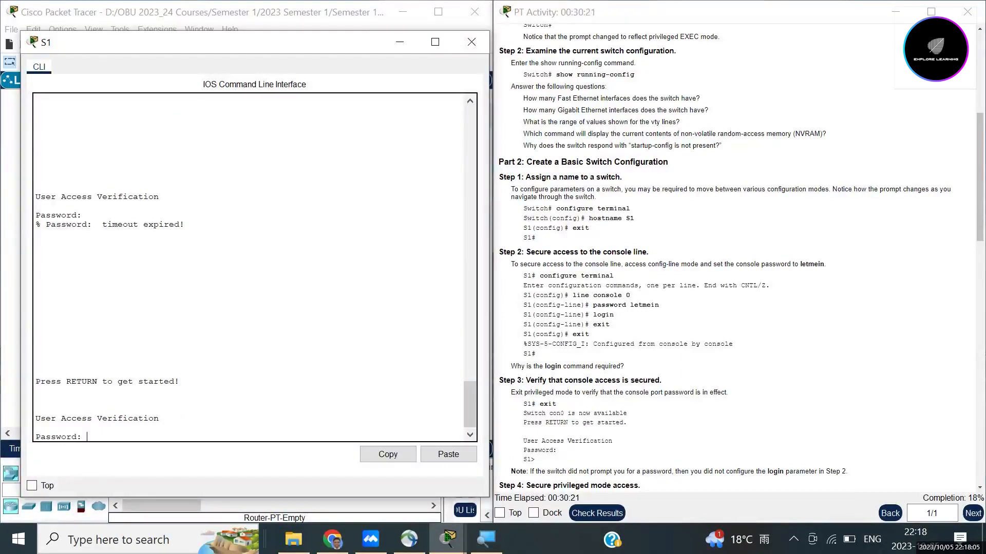
{"action": "key", "text": "Return"}
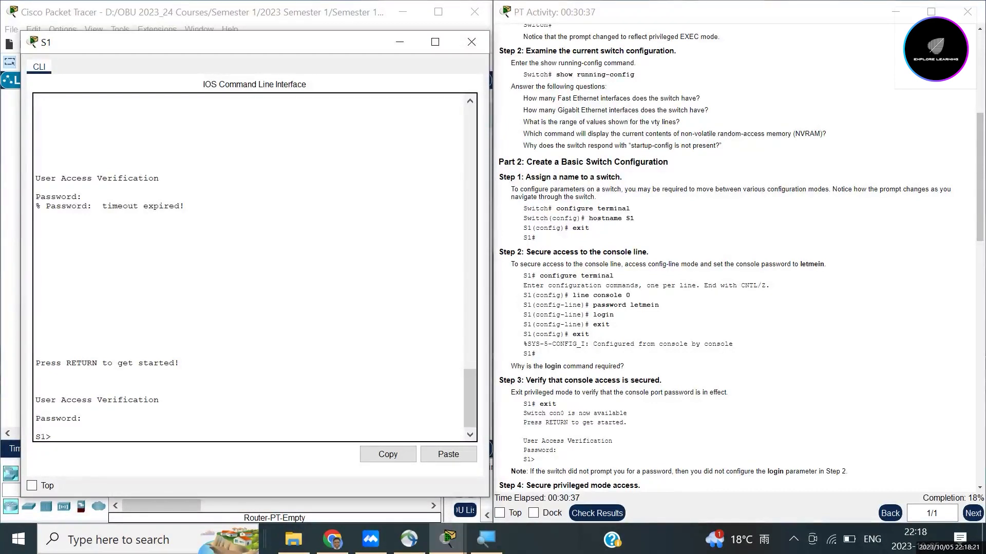
{"action": "type", "text": "nable"}
{"action": "key", "text": "Return"}
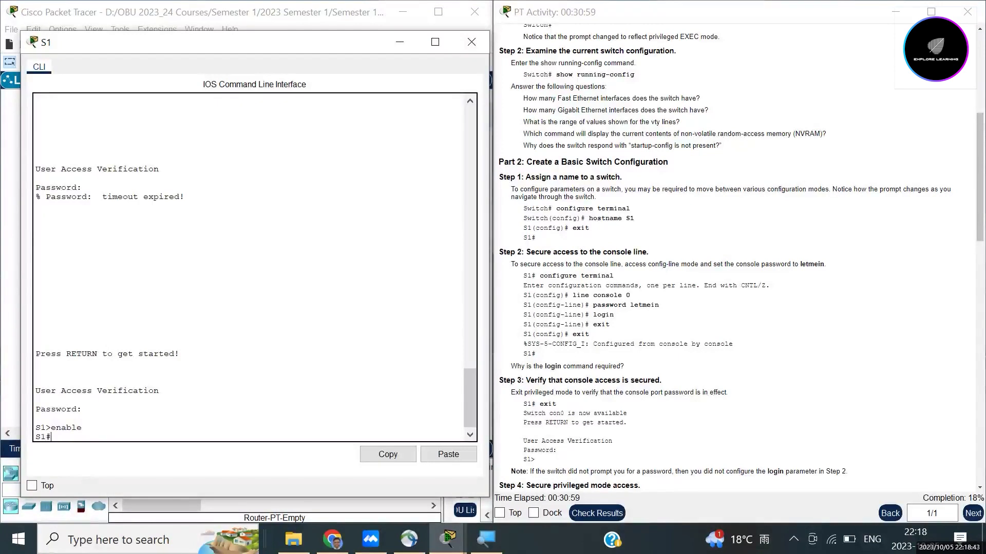
Step: Scroll to Step 4's note about the missing password prompt, then return to the S1 console
{"action": "scroll", "coordinate": [734, 257], "scroll_direction": "down", "scroll_amount": 3}
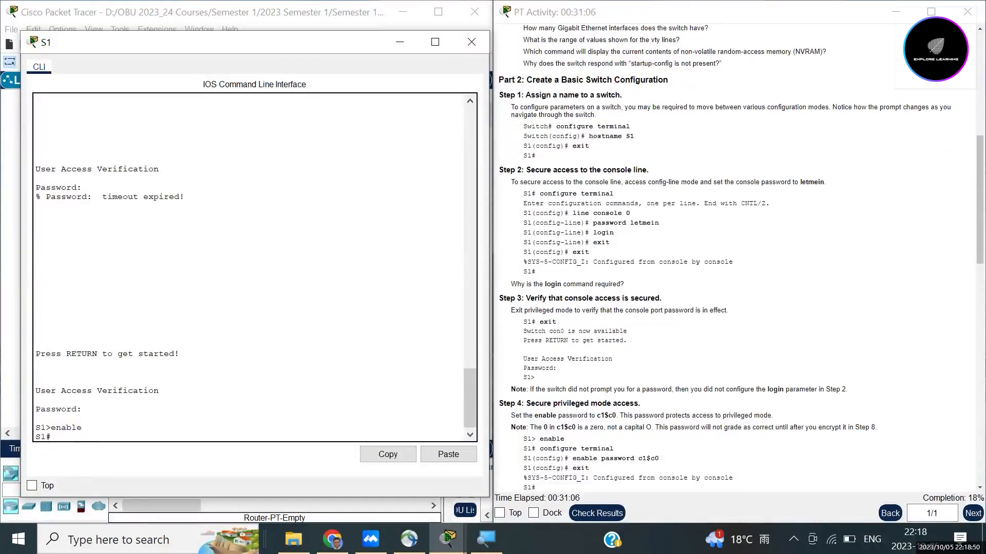
{"action": "left_click_drag", "start_coordinate": [511, 389], "coordinate": [847, 389]}
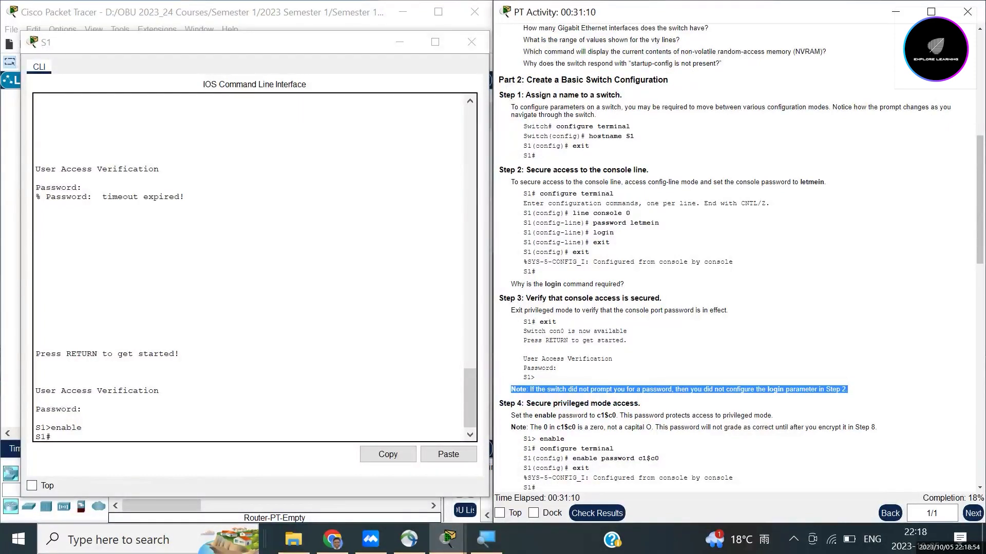
{"action": "left_click", "coordinate": [847, 390]}
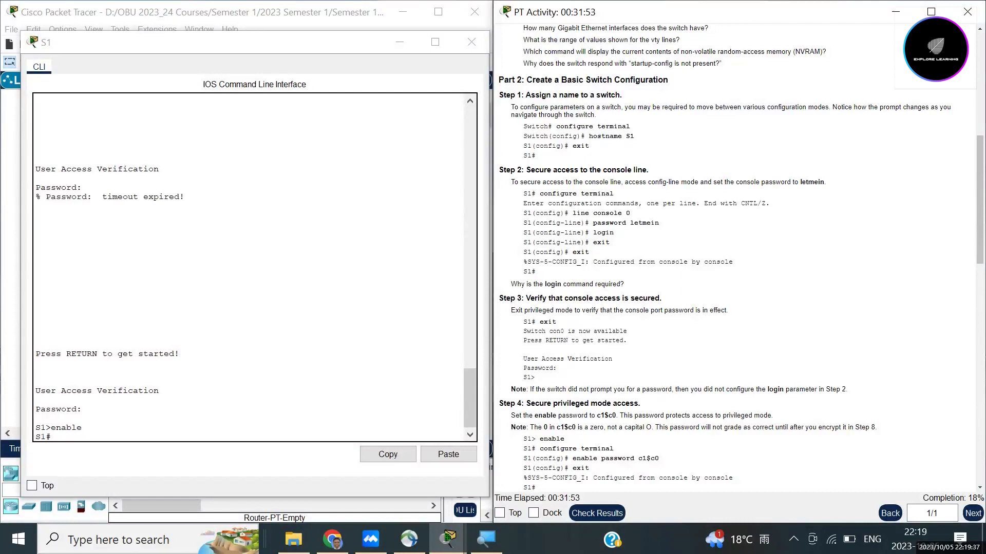
{"action": "left_click", "coordinate": [133, 429]}
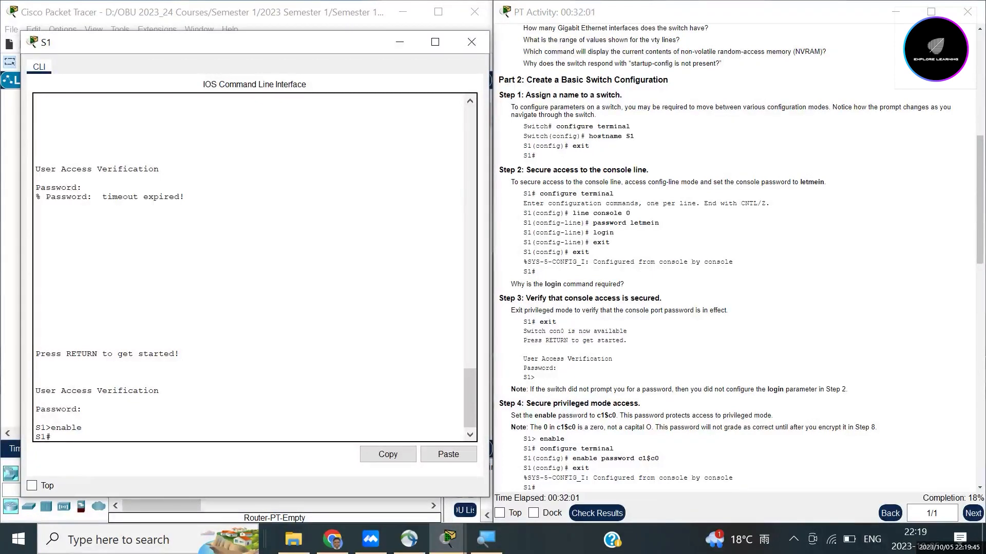
{"action": "type", "text": "config terminal"}
{"action": "key", "text": "Return"}
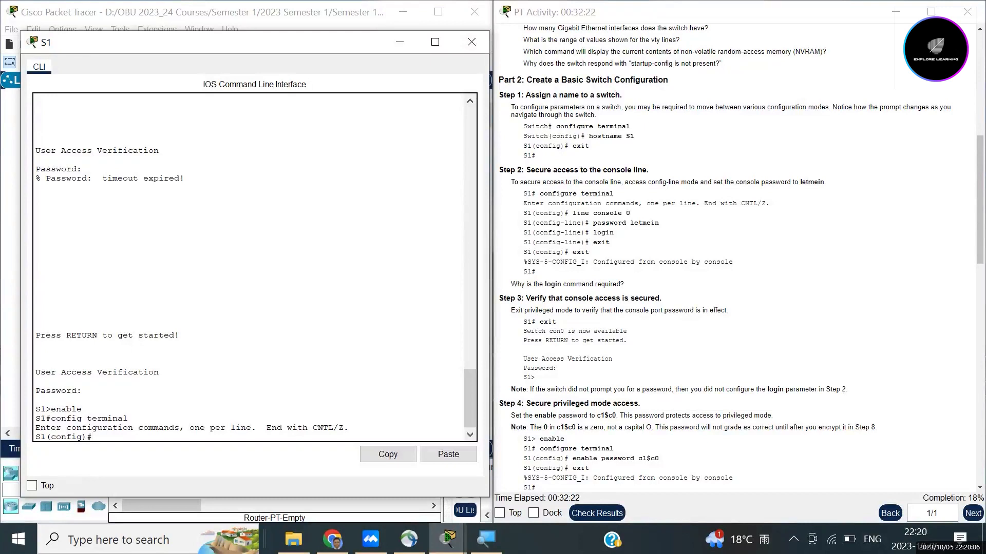
{"action": "left_click_drag", "start_coordinate": [92, 437], "coordinate": [35, 437]}
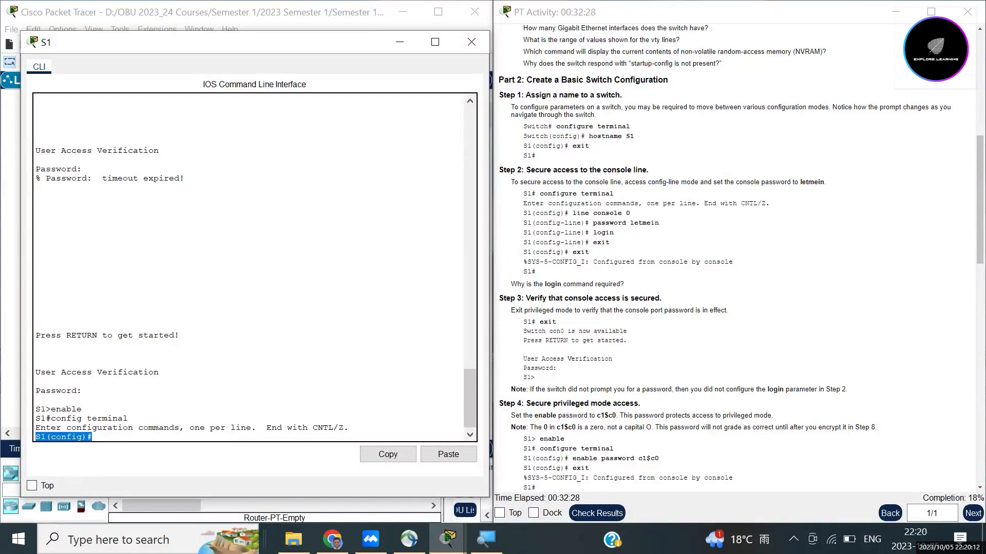
{"action": "left_click", "coordinate": [93, 436]}
{"action": "left_click_drag", "start_coordinate": [93, 437], "coordinate": [36, 436]}
{"action": "left_click_drag", "start_coordinate": [82, 409], "coordinate": [35, 409]}
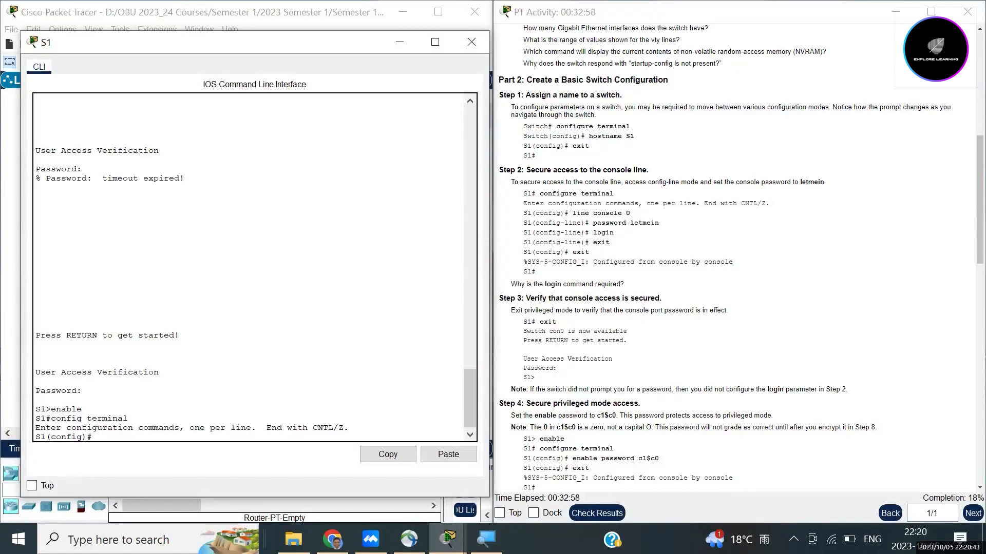
{"action": "left_click_drag", "start_coordinate": [596, 416], "coordinate": [616, 415]}
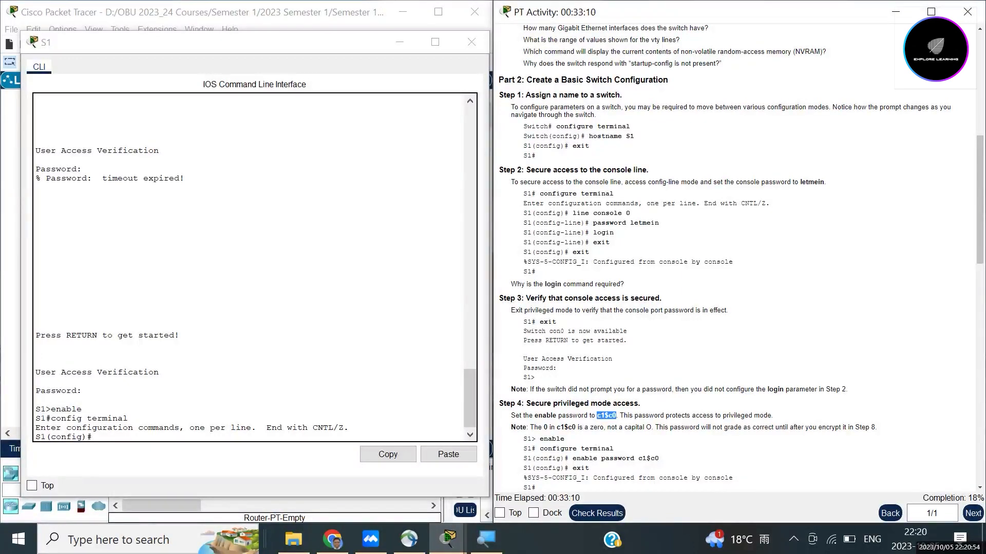
Step: At S1(config)#, set a plain-text enable password using the activity's password
{"action": "scroll", "coordinate": [742, 259], "scroll_direction": "down", "scroll_amount": 1}
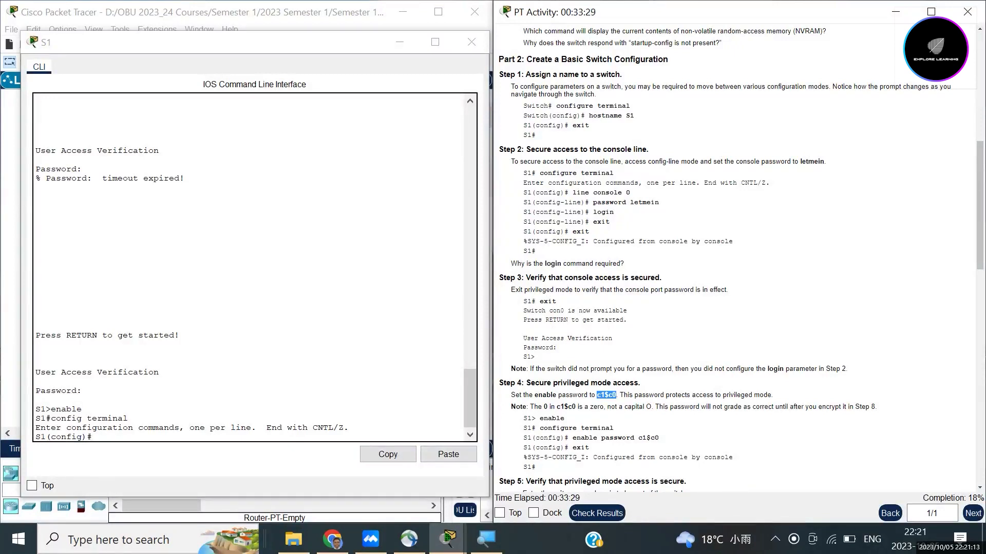
{"action": "left_click", "coordinate": [134, 435]}
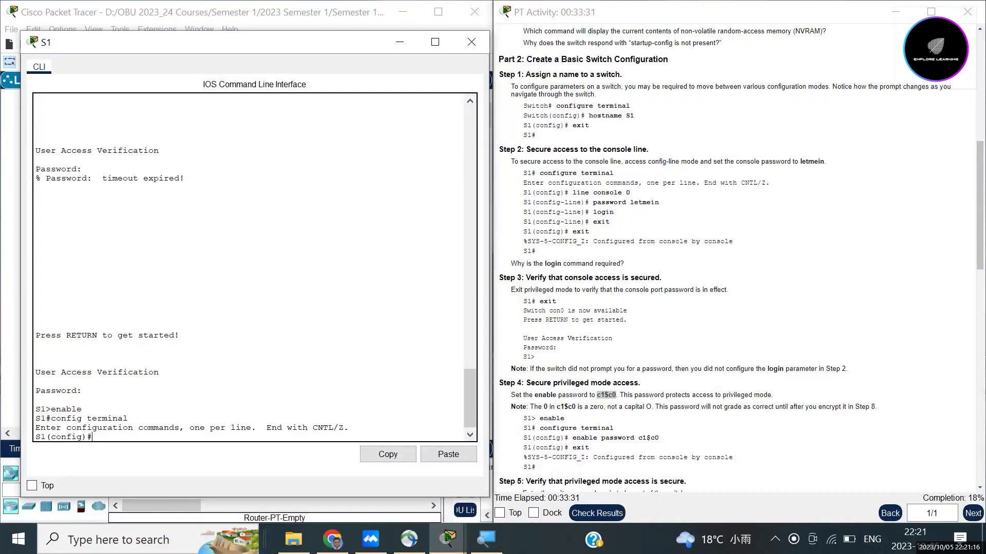
{"action": "type", "text": "enable pass"}
{"action": "type", "text": "word "}
{"action": "type", "text": "cisco"}
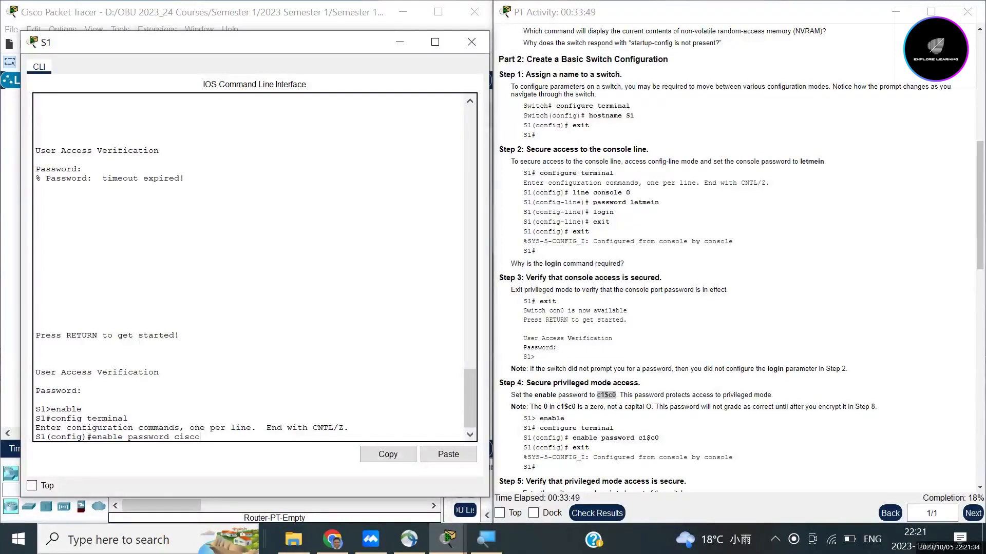
{"action": "key", "text": "Return"}
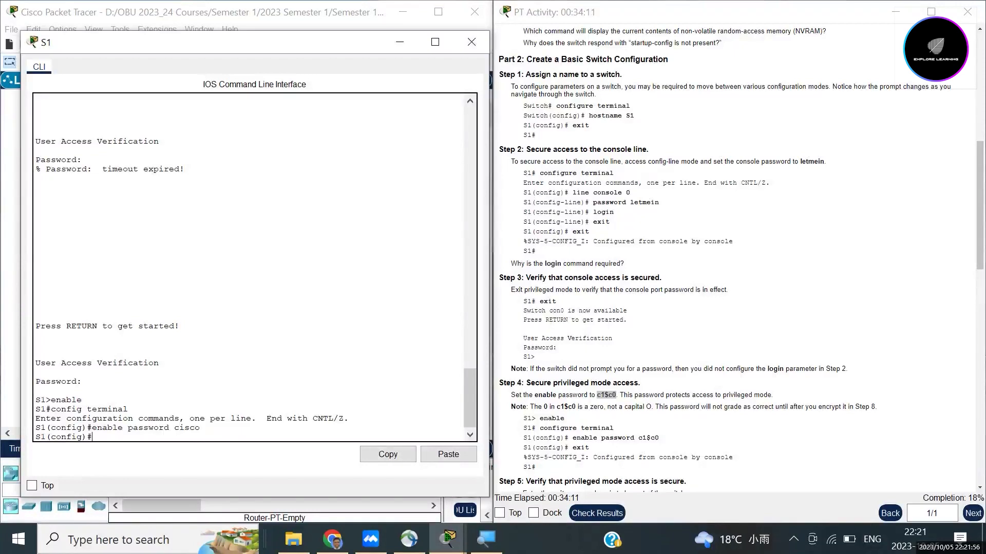
Step: Check the entered enable password against Step 4's example, then refocus the S1 terminal
{"action": "scroll", "coordinate": [741, 256], "scroll_direction": "up", "scroll_amount": 3}
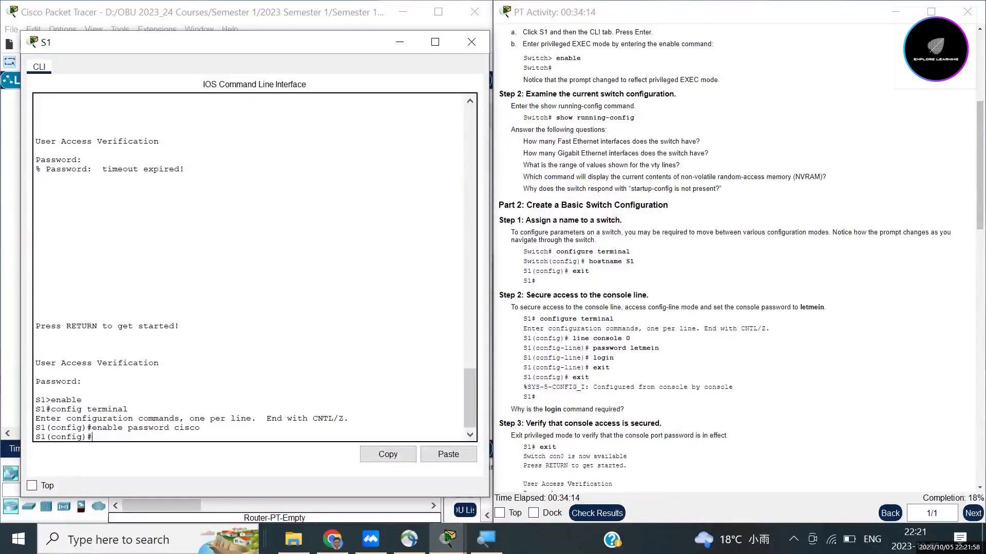
{"action": "scroll", "coordinate": [725, 254], "scroll_direction": "up", "scroll_amount": 1}
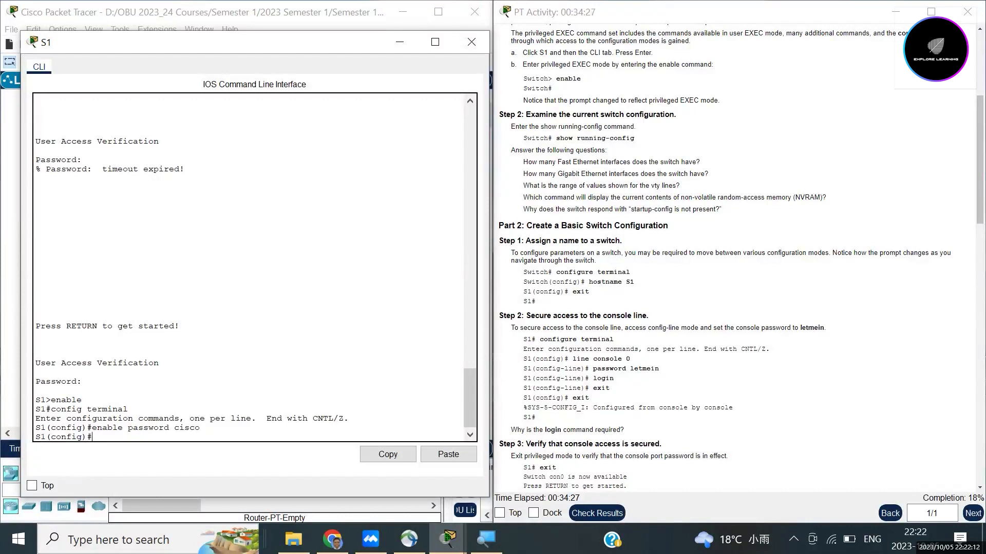
{"action": "scroll", "coordinate": [742, 260], "scroll_direction": "down", "scroll_amount": 3}
{"action": "scroll", "coordinate": [742, 260], "scroll_direction": "down", "scroll_amount": 2}
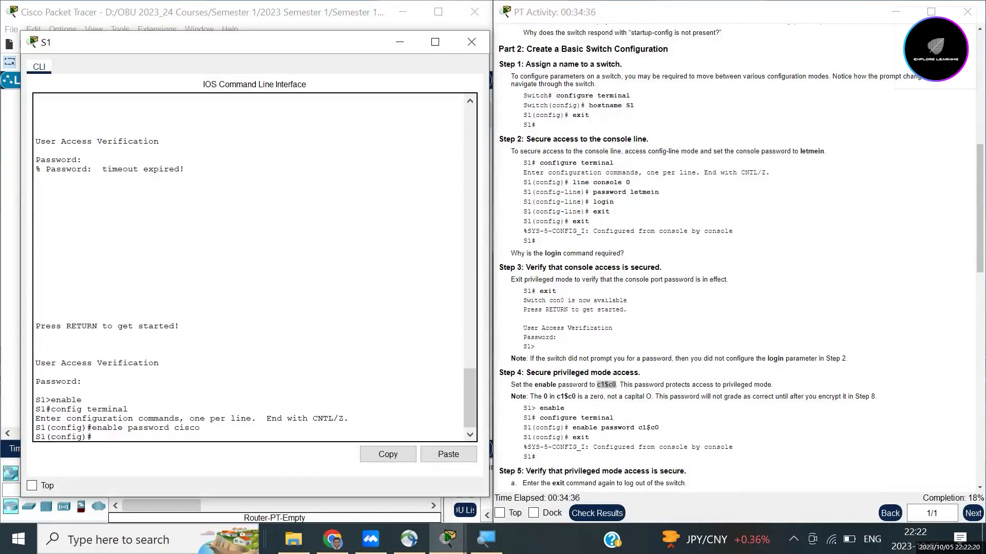
{"action": "left_click_drag", "start_coordinate": [638, 429], "coordinate": [659, 428]}
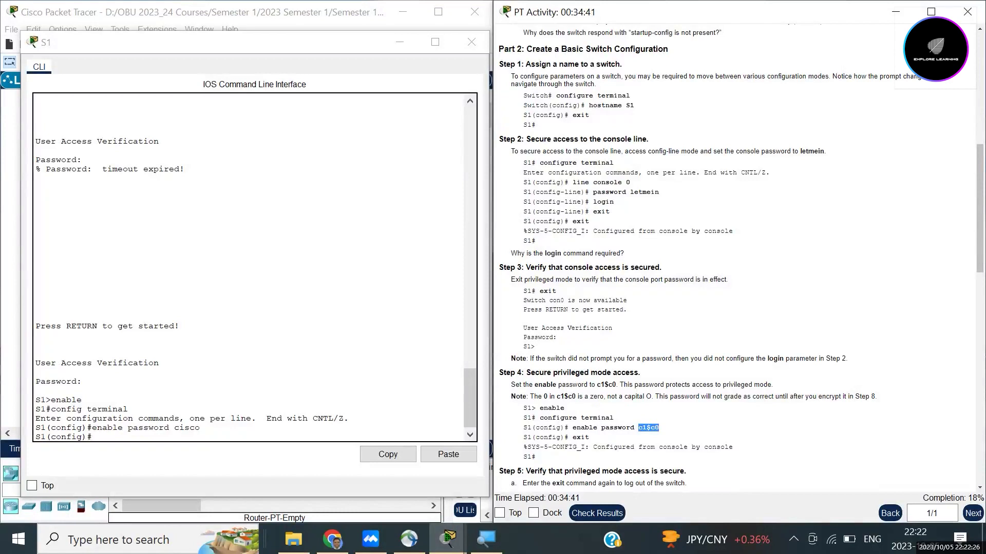
{"action": "left_click", "coordinate": [648, 429]}
{"action": "left_click", "coordinate": [93, 437]}
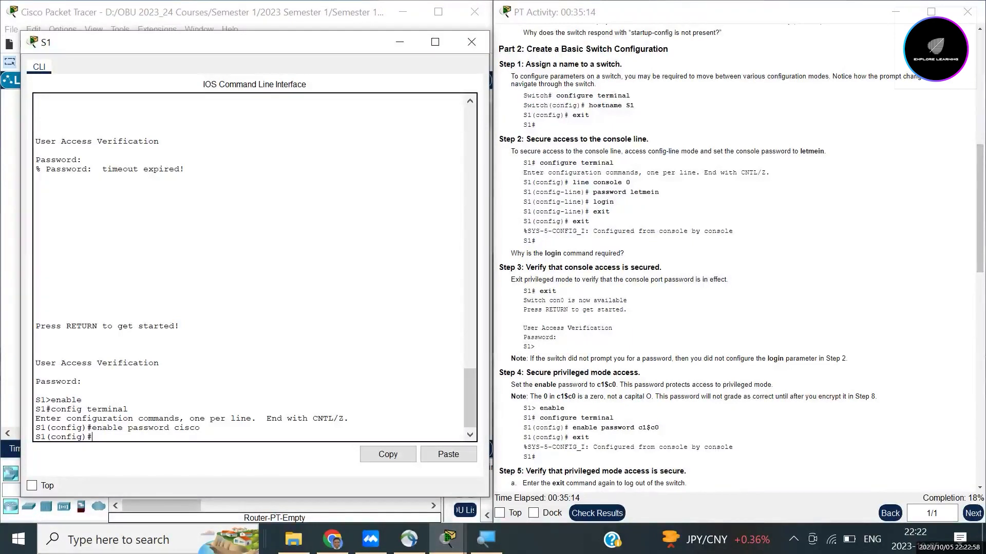
Step: Exit global configuration so S1 shows 'Configured from console by console' and a fresh S1# prompt
{"action": "type", "text": "exit"}
{"action": "key", "text": "Return"}
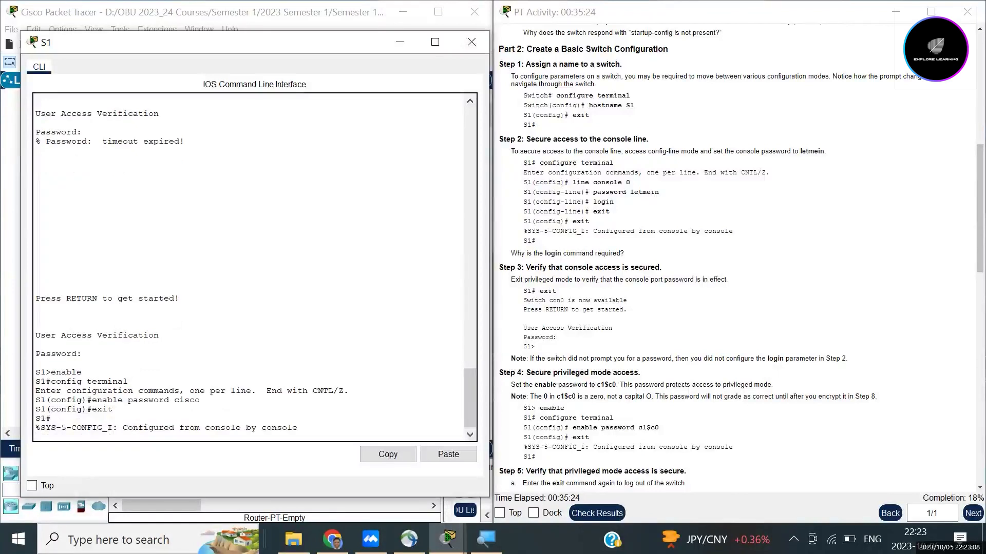
{"action": "key", "text": "Return"}
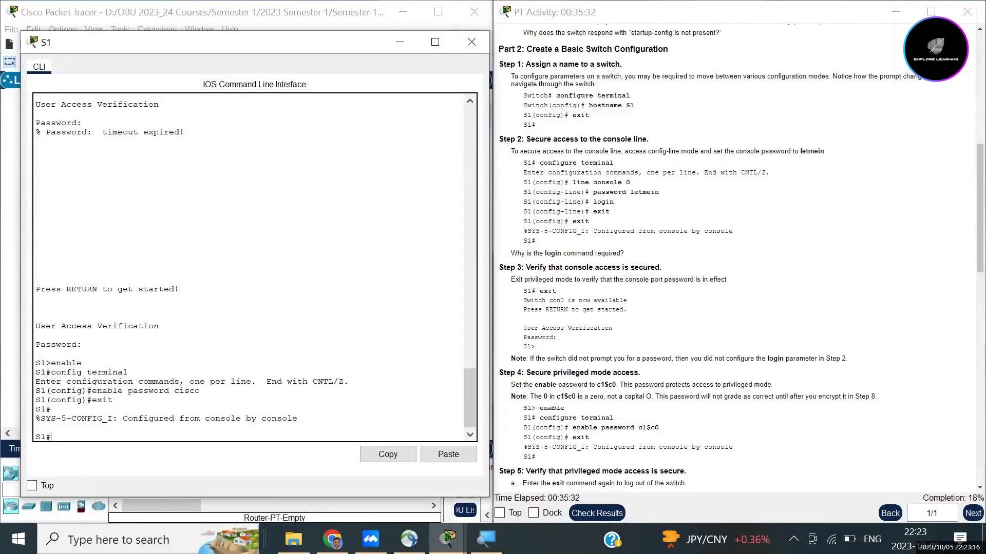
Step: Scroll the activity instructions down through Step 5 to the Step 6 heading
{"action": "scroll", "coordinate": [741, 258], "scroll_direction": "down", "scroll_amount": 4}
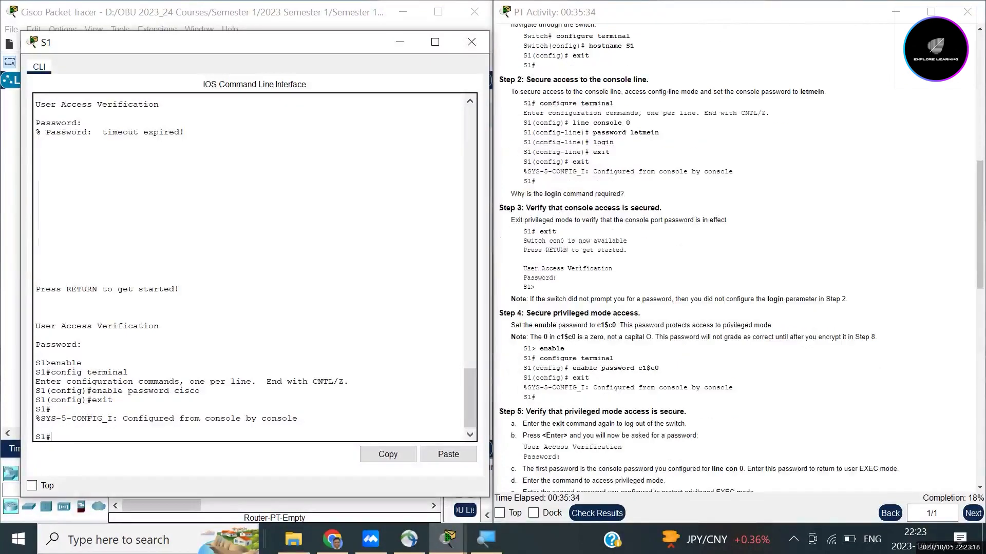
{"action": "scroll", "coordinate": [742, 258], "scroll_direction": "down", "scroll_amount": 1}
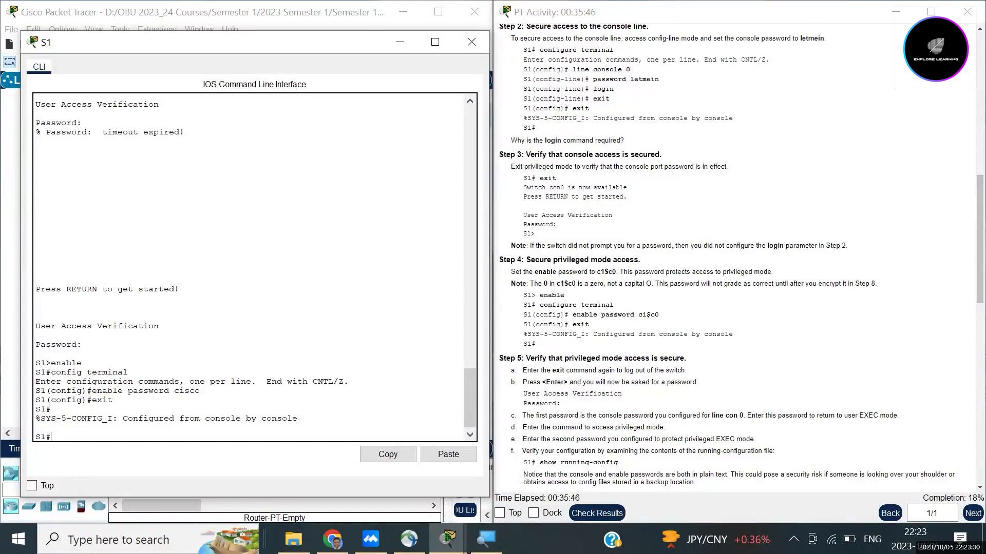
{"action": "scroll", "coordinate": [742, 257], "scroll_direction": "down", "scroll_amount": 1}
{"action": "scroll", "coordinate": [741, 257], "scroll_direction": "down", "scroll_amount": 1}
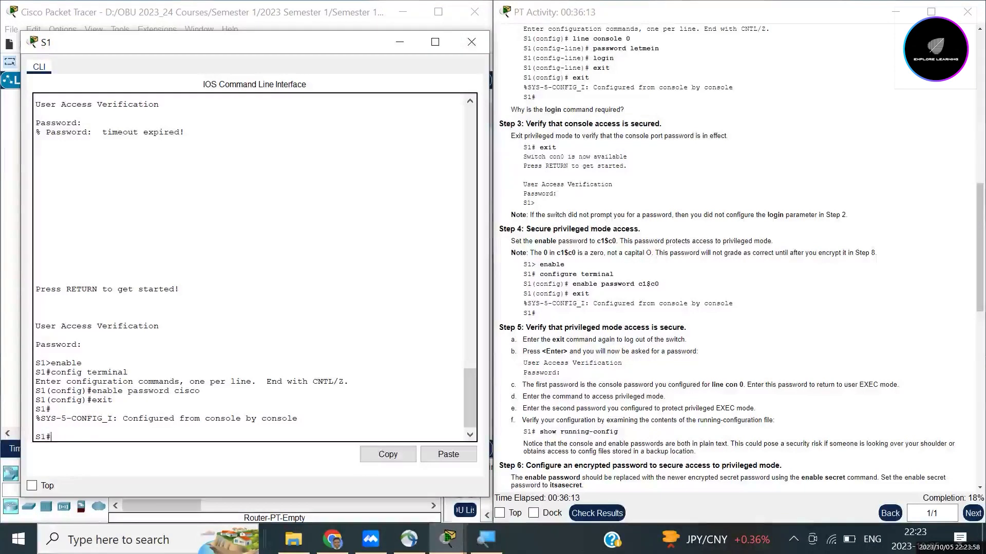
Step: Log out of S1, log back in with the console password, then enter the enable password after en
{"action": "type", "text": "ext"}
{"action": "type", "text": "it"}
{"action": "key", "text": "Return"}
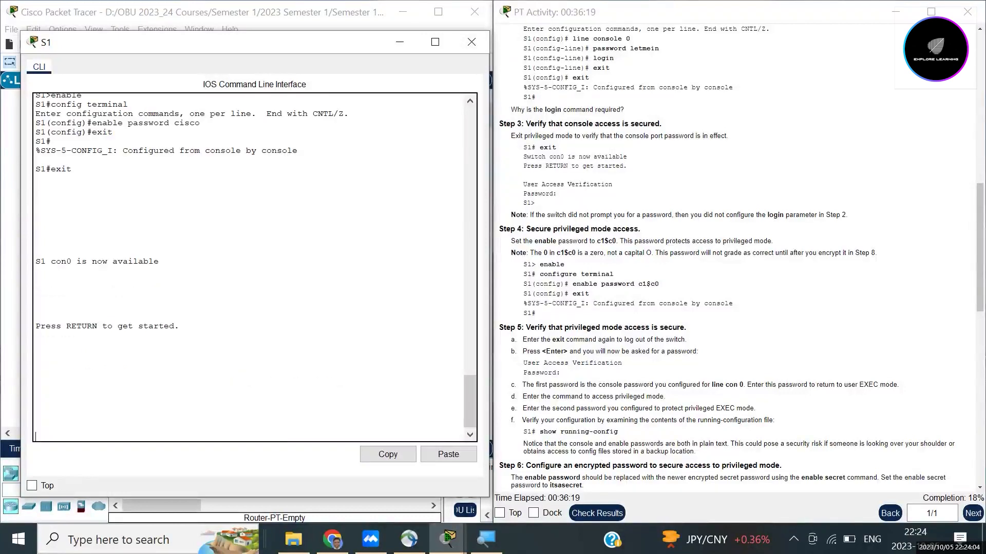
{"action": "key", "text": "Return"}
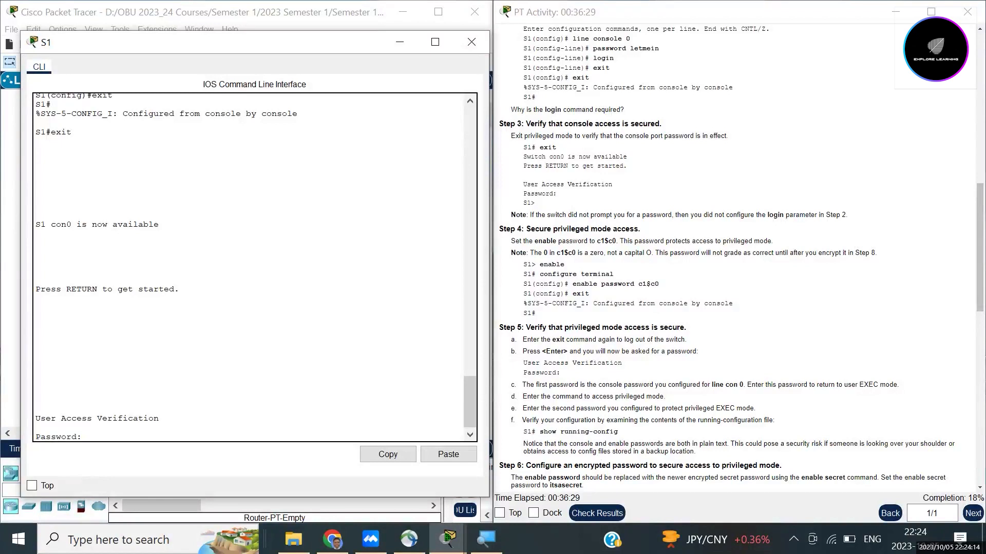
{"action": "key", "text": "Return"}
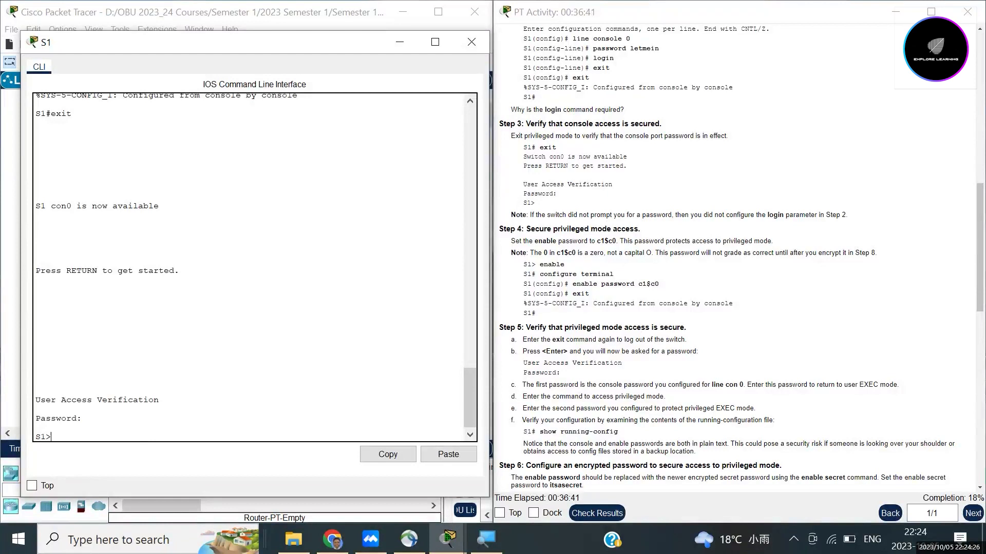
{"action": "type", "text": "en"}
{"action": "key", "text": "Return"}
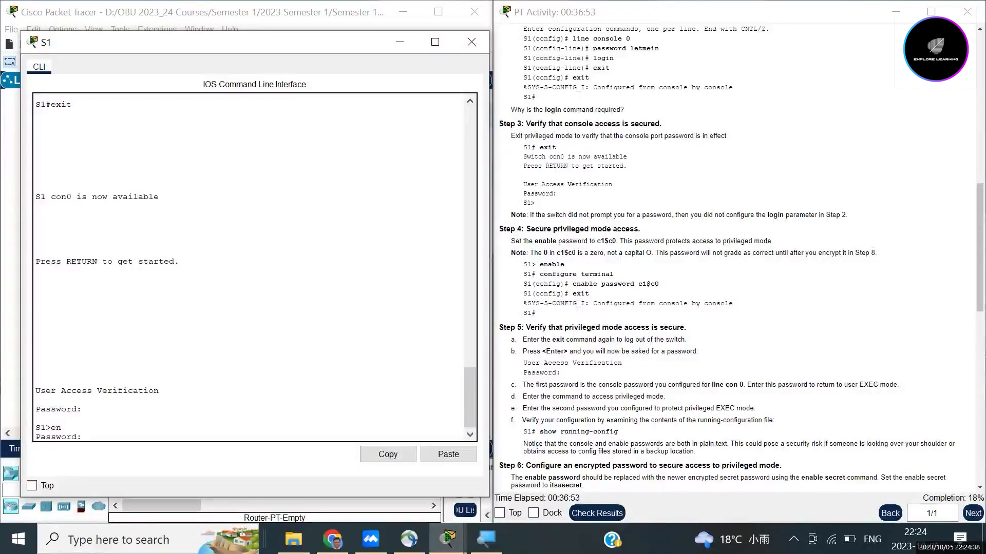
{"action": "key", "text": "Return"}
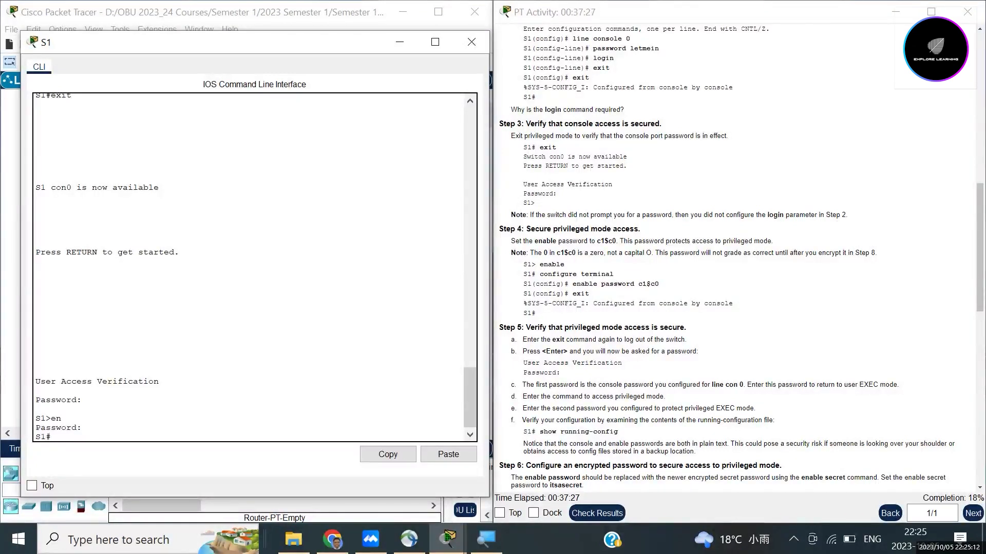
Step: Run show running-config on S1 and scroll through the first page of output
{"action": "type", "text": "show running-config"}
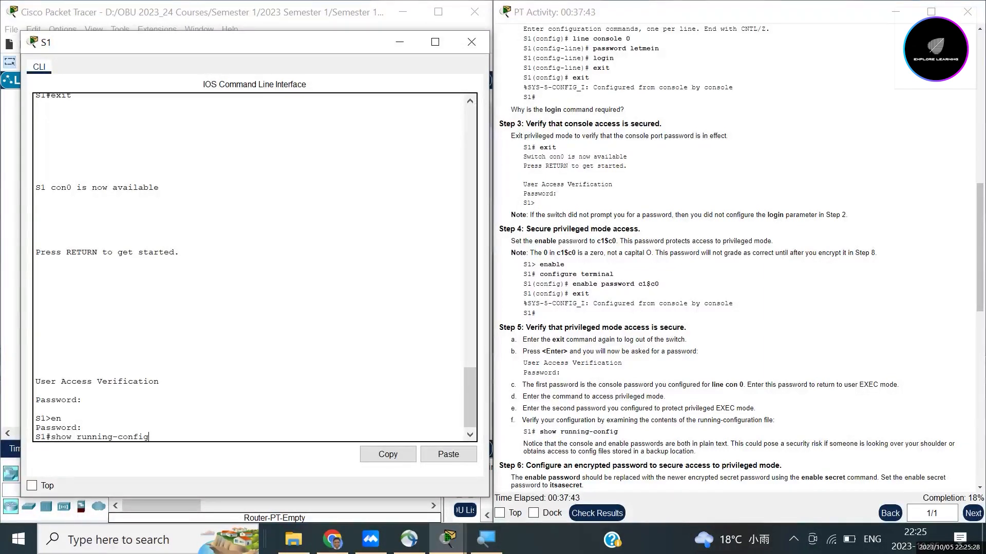
{"action": "key", "text": "Return"}
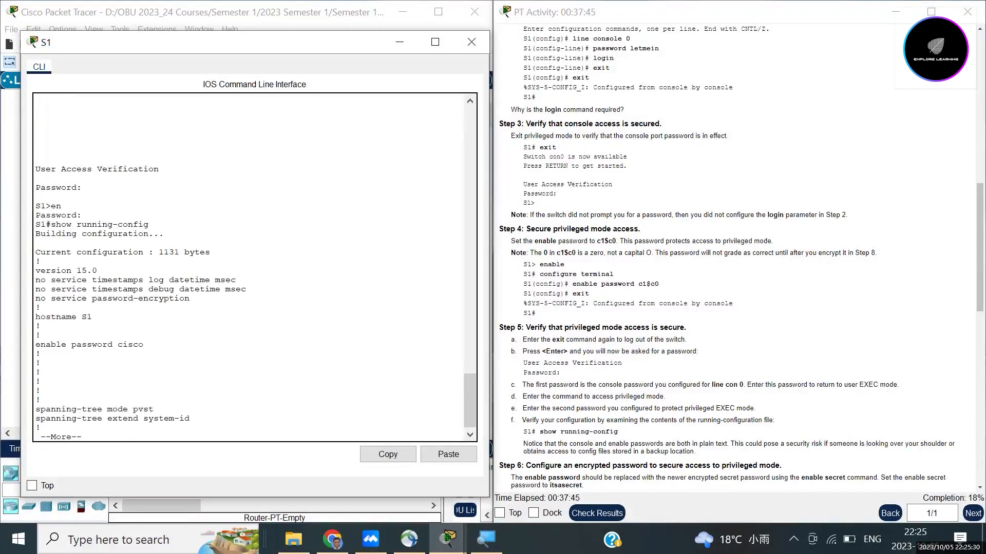
{"action": "scroll", "coordinate": [254, 267], "scroll_direction": "up", "scroll_amount": 3}
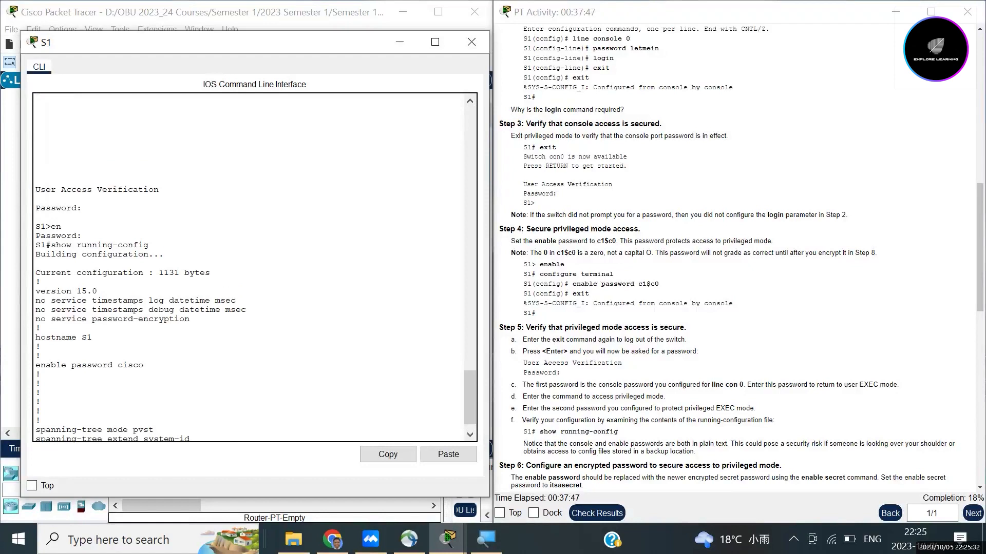
{"action": "scroll", "coordinate": [254, 267], "scroll_direction": "up", "scroll_amount": 8}
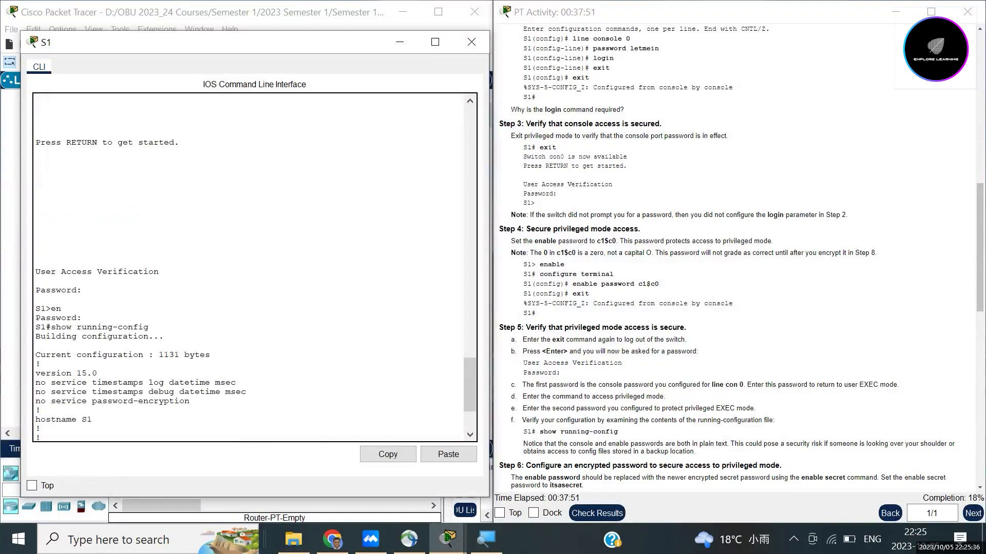
{"action": "scroll", "coordinate": [254, 267], "scroll_direction": "down", "scroll_amount": 3}
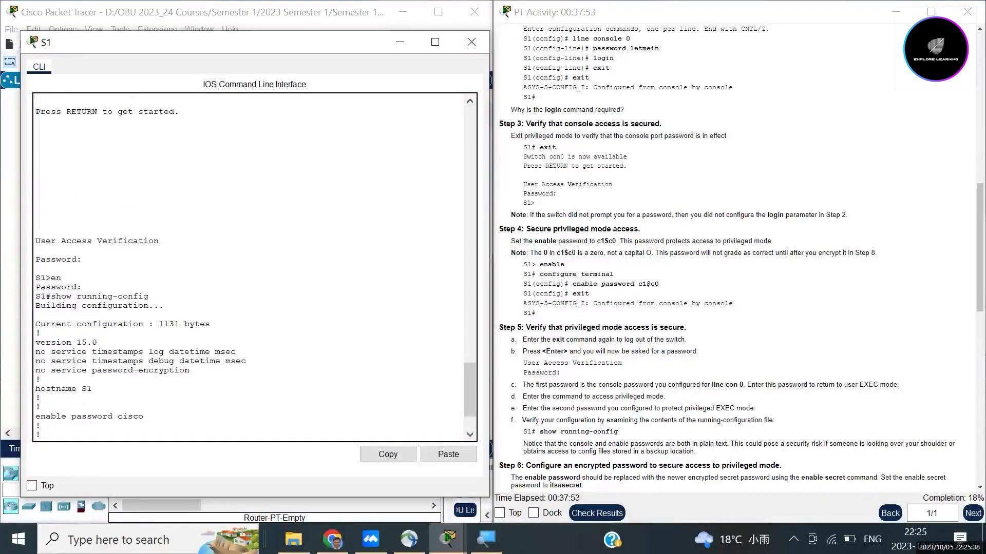
{"action": "scroll", "coordinate": [254, 267], "scroll_direction": "down", "scroll_amount": 3}
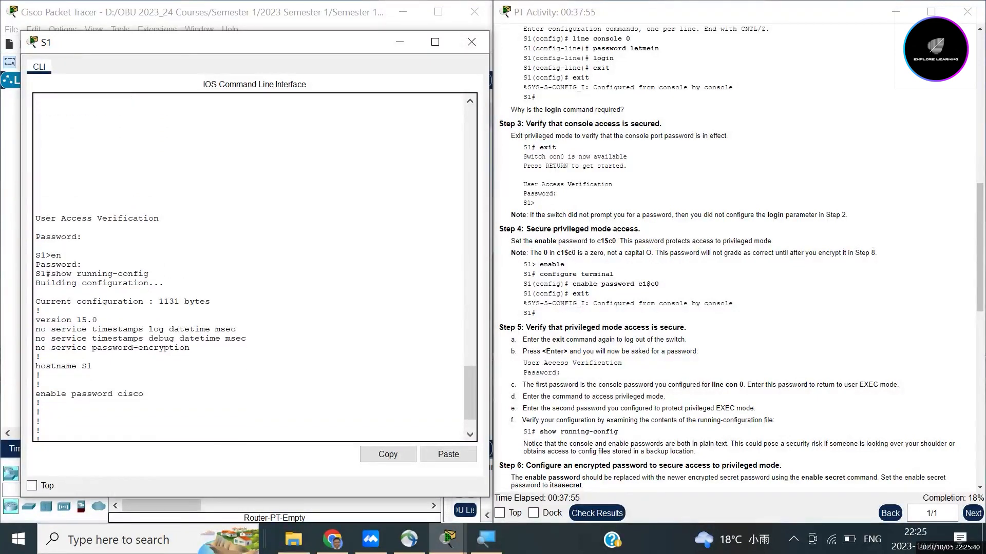
{"action": "scroll", "coordinate": [254, 313], "scroll_direction": "down", "scroll_amount": 1}
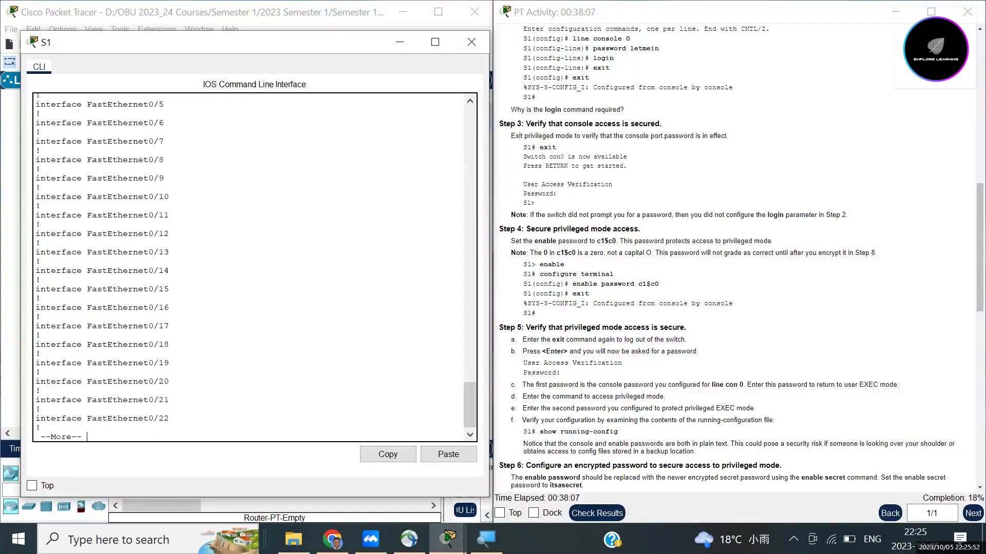
Step: Page through the rest of the 1131-byte running-config to the S1# prompt, noting plain-text passwords
{"action": "key", "text": "space"}
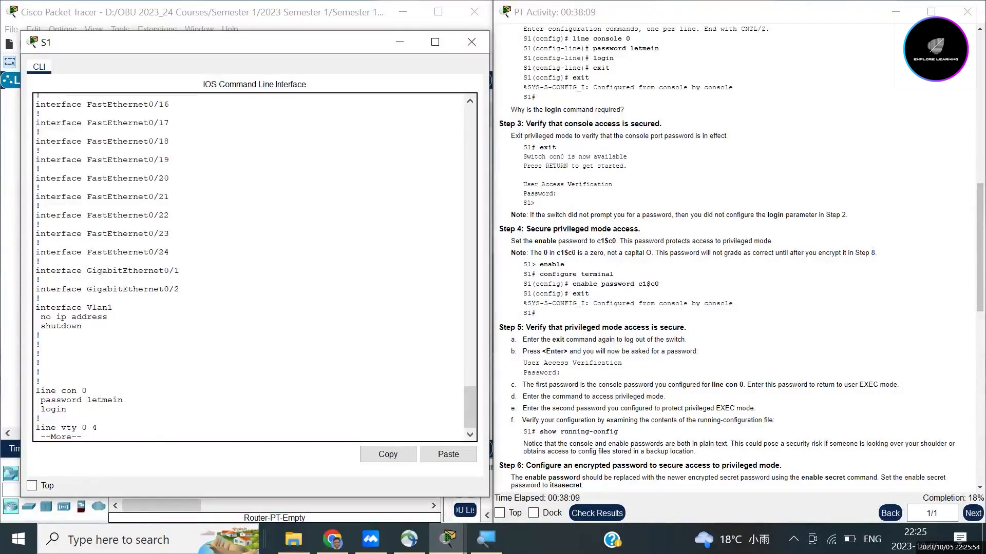
{"action": "scroll", "coordinate": [255, 266], "scroll_direction": "up", "scroll_amount": 2}
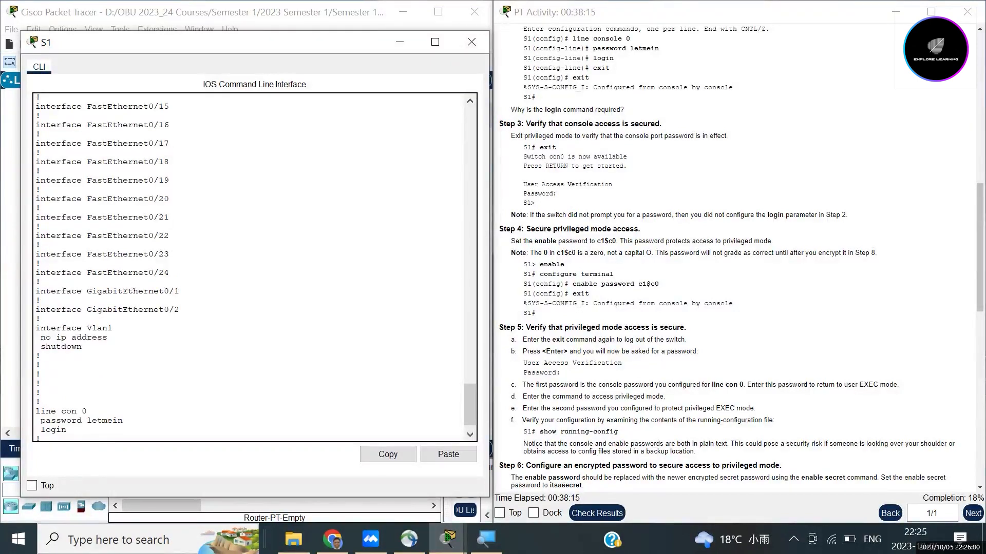
{"action": "scroll", "coordinate": [254, 267], "scroll_direction": "down", "scroll_amount": 2}
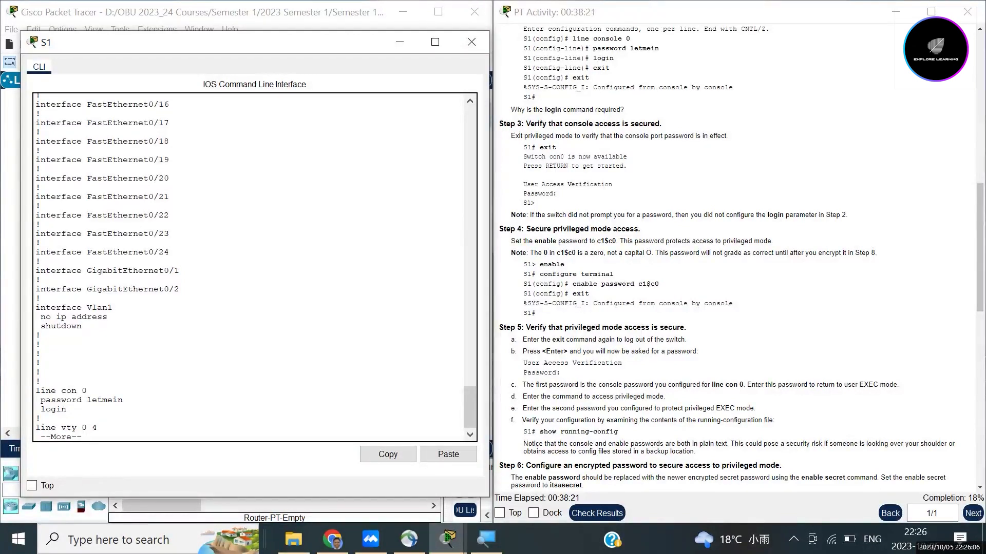
{"action": "key", "text": "space"}
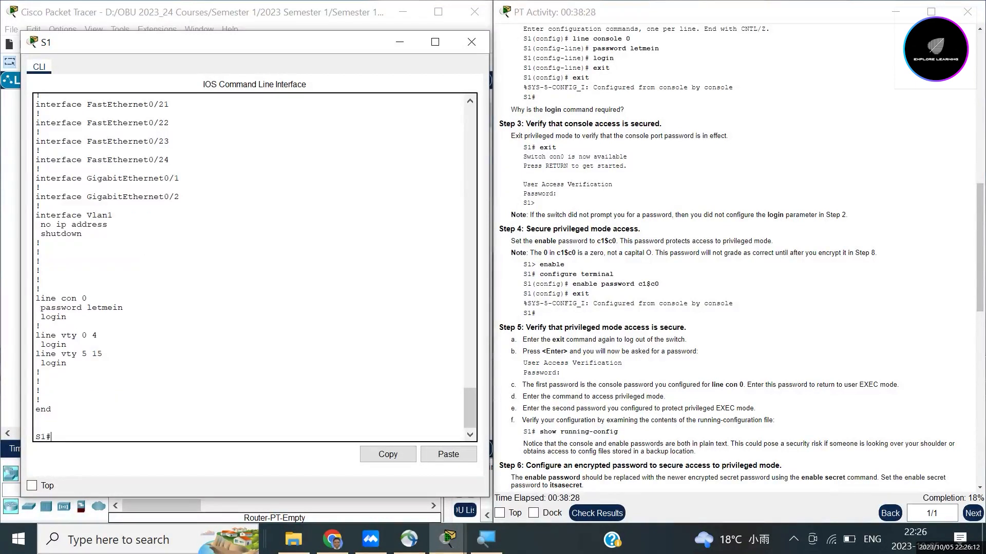
{"action": "scroll", "coordinate": [254, 267], "scroll_direction": "up", "scroll_amount": 20}
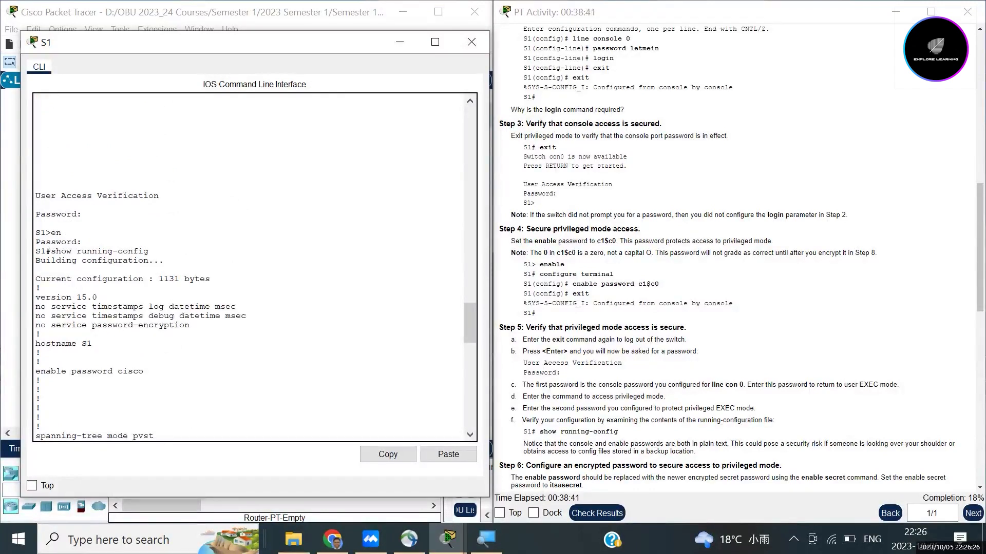
{"action": "scroll", "coordinate": [248, 267], "scroll_direction": "down", "scroll_amount": 20}
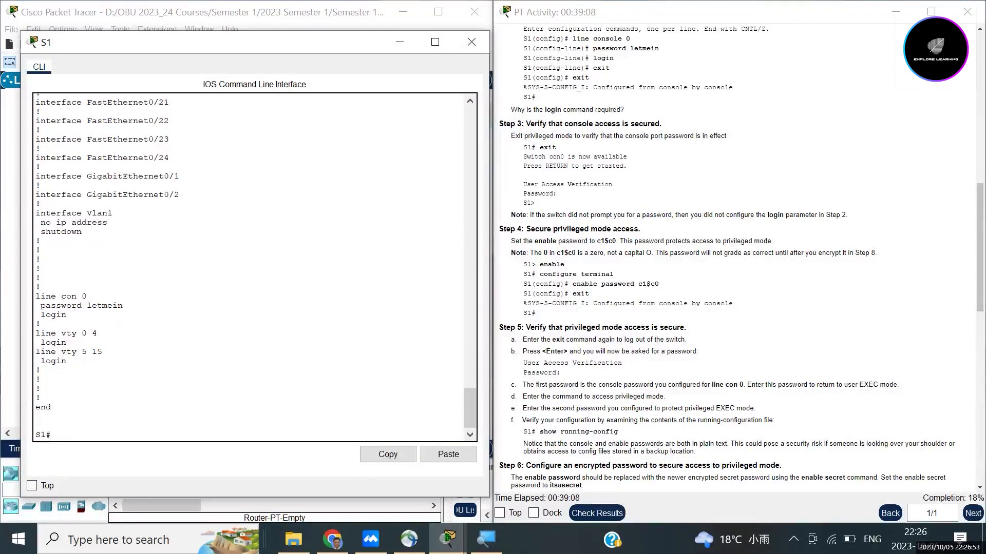
Step: Highlight the console password in the output and the secret password in Step 6's enable secret command
{"action": "scroll", "coordinate": [255, 267], "scroll_direction": "up", "scroll_amount": 3}
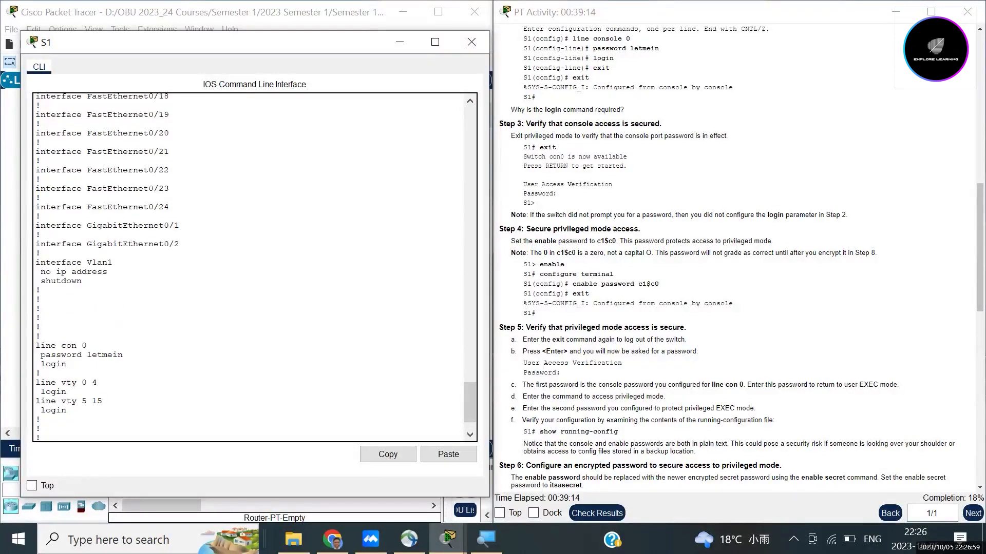
{"action": "left_click_drag", "start_coordinate": [86, 355], "coordinate": [123, 355]}
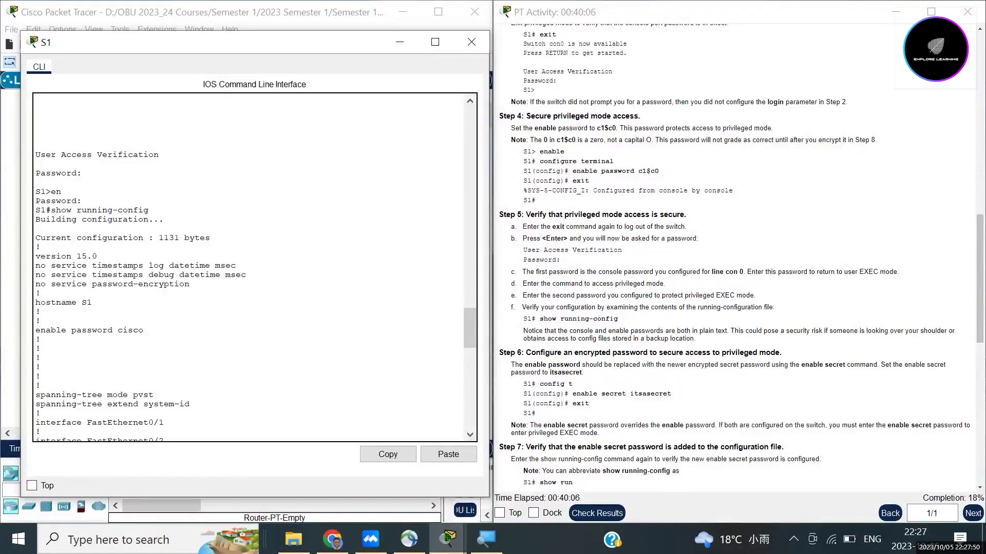
{"action": "double_click", "coordinate": [566, 373]}
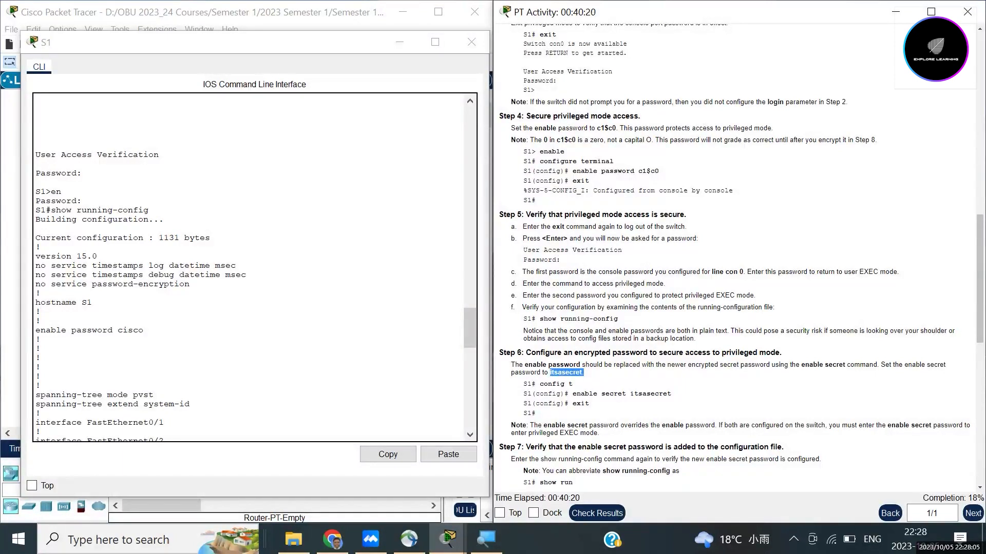
{"action": "left_click", "coordinate": [584, 373]}
{"action": "left_click_drag", "start_coordinate": [630, 394], "coordinate": [672, 394]}
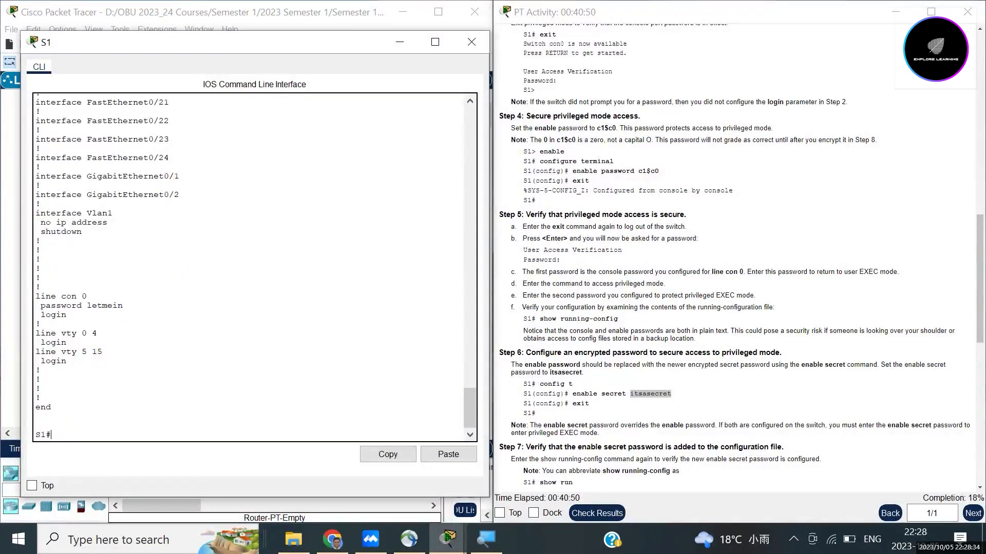
Step: Set S1's enable secret to the Step 6 password in global configuration, then exit
{"action": "type", "text": "conf t"}
{"action": "key", "text": "Return"}
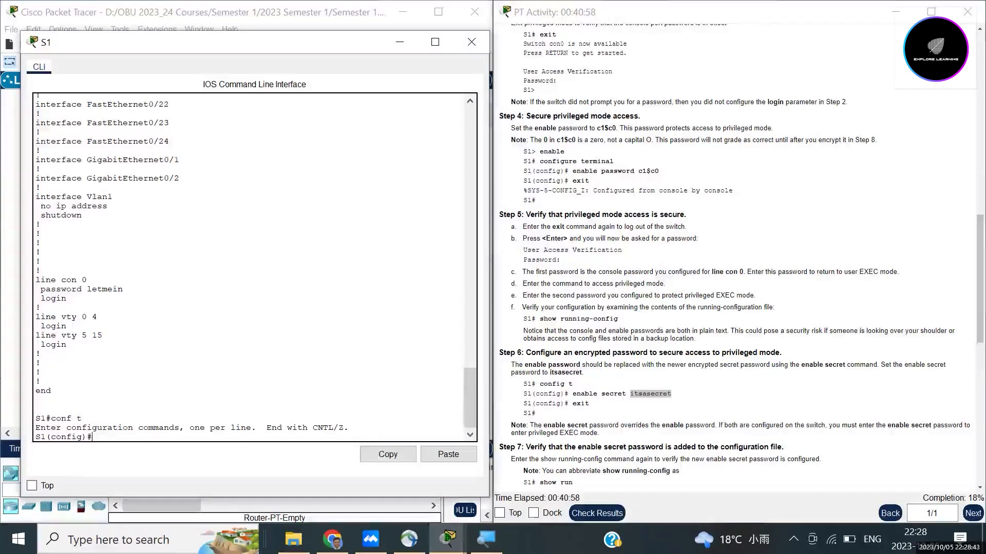
{"action": "type", "text": "enable secr"}
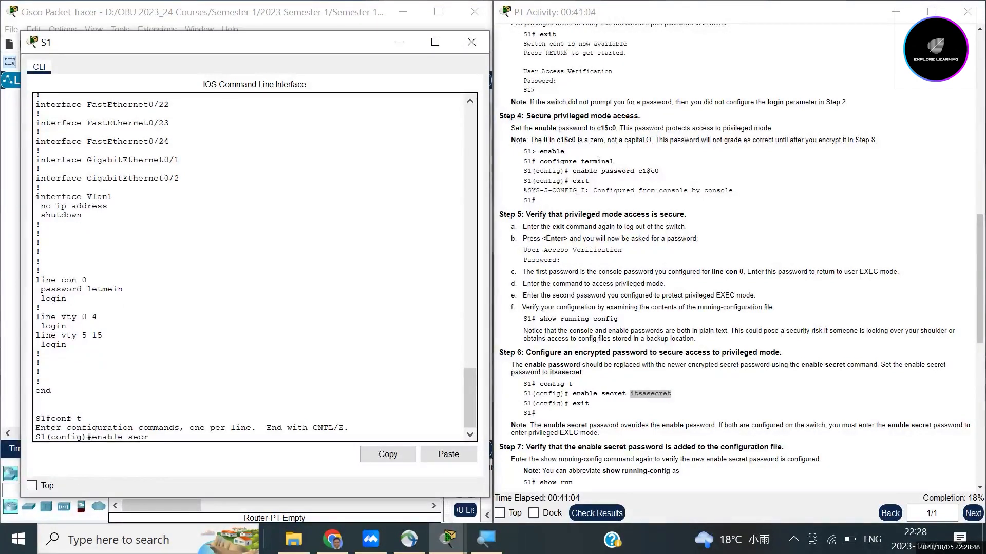
{"action": "type", "text": "et itsasecret"}
{"action": "key", "text": "Return"}
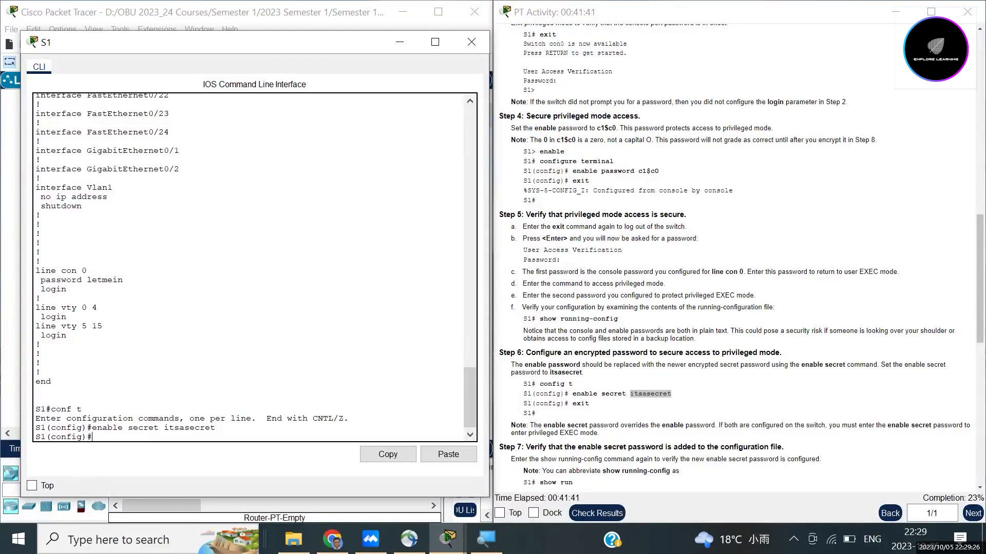
{"action": "type", "text": "exit"}
{"action": "key", "text": "Return"}
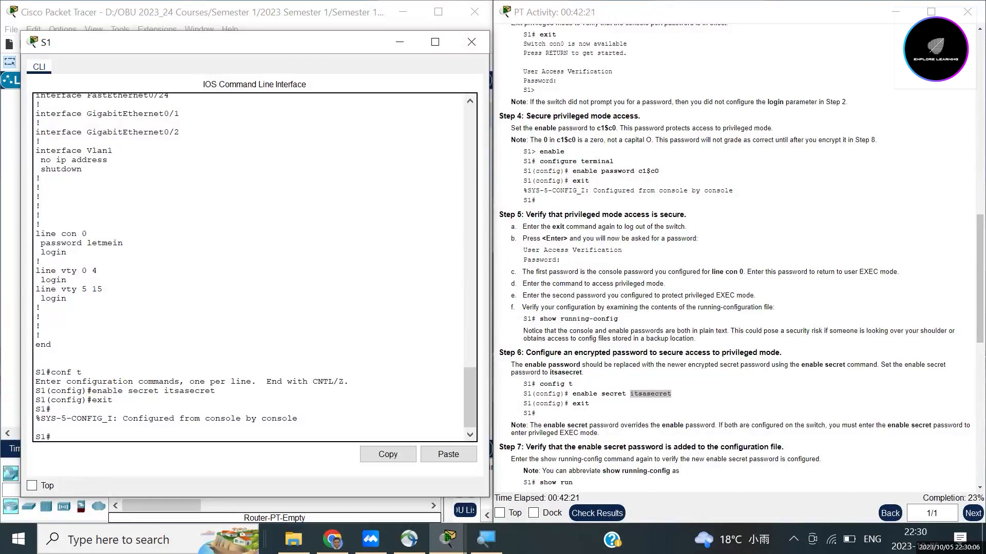
{"action": "type", "text": "exit"}
Step: Log back into S1 with the console password and reach S1# using the new enable secret
{"action": "key", "text": "Return"}
{"action": "key", "text": "Return"}
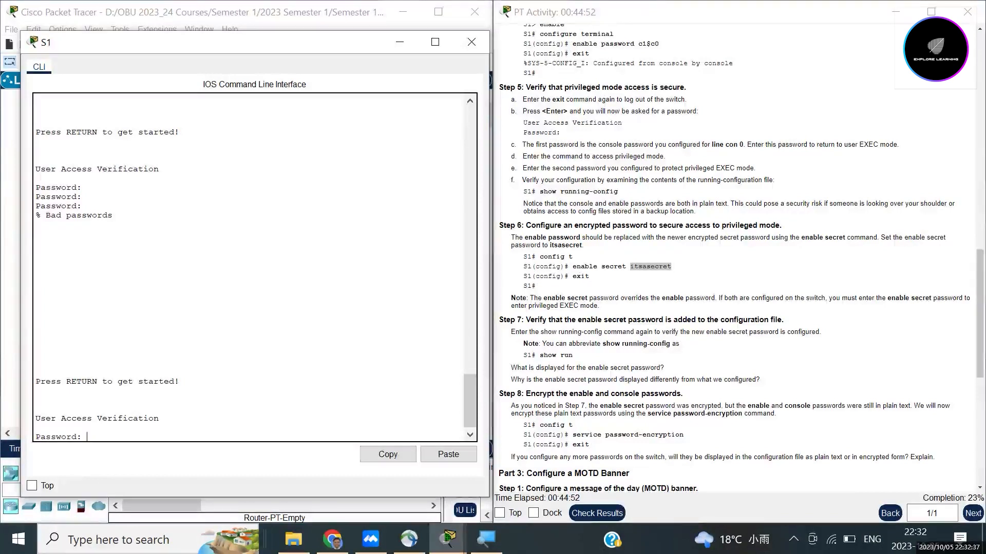
{"action": "key", "text": "Return"}
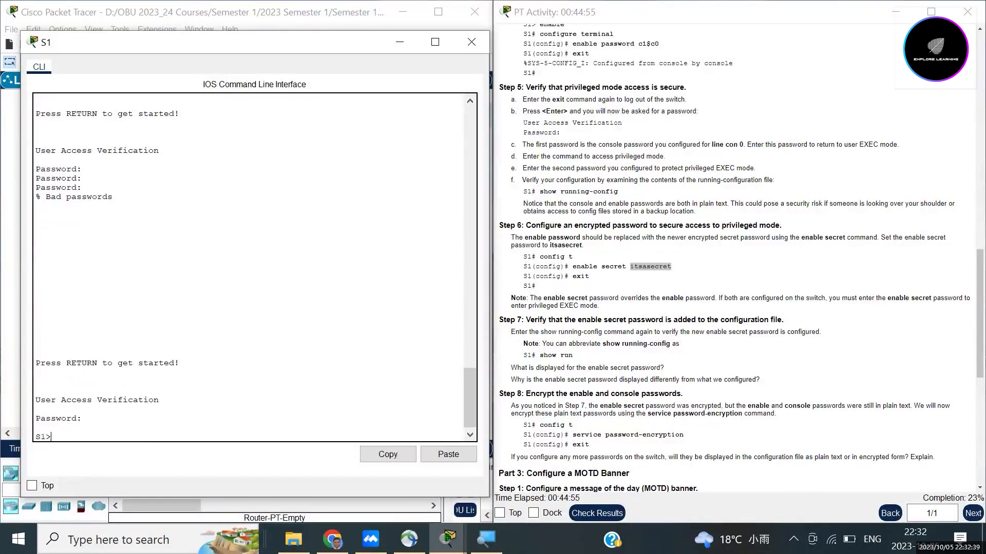
{"action": "type", "text": "en"}
{"action": "key", "text": "Return"}
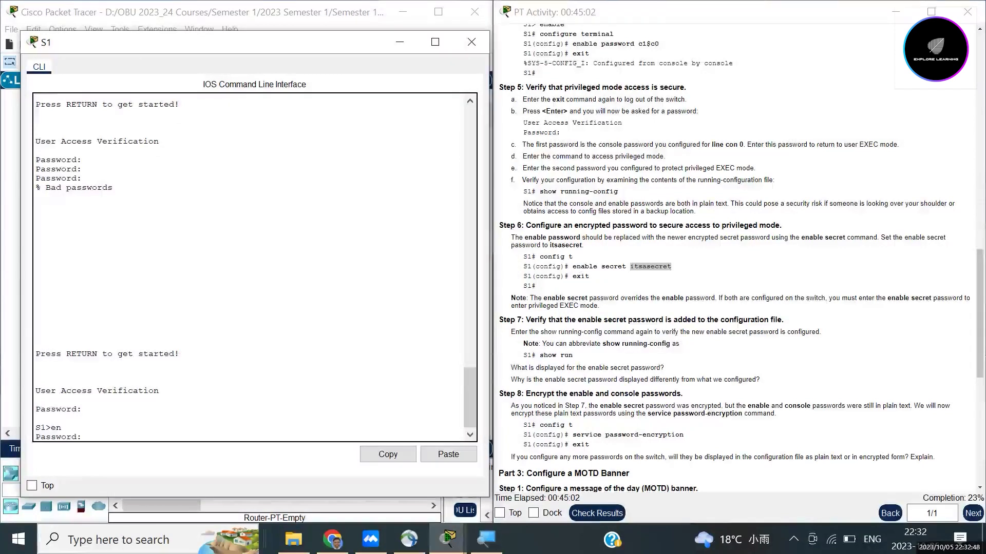
{"action": "key", "text": "Return"}
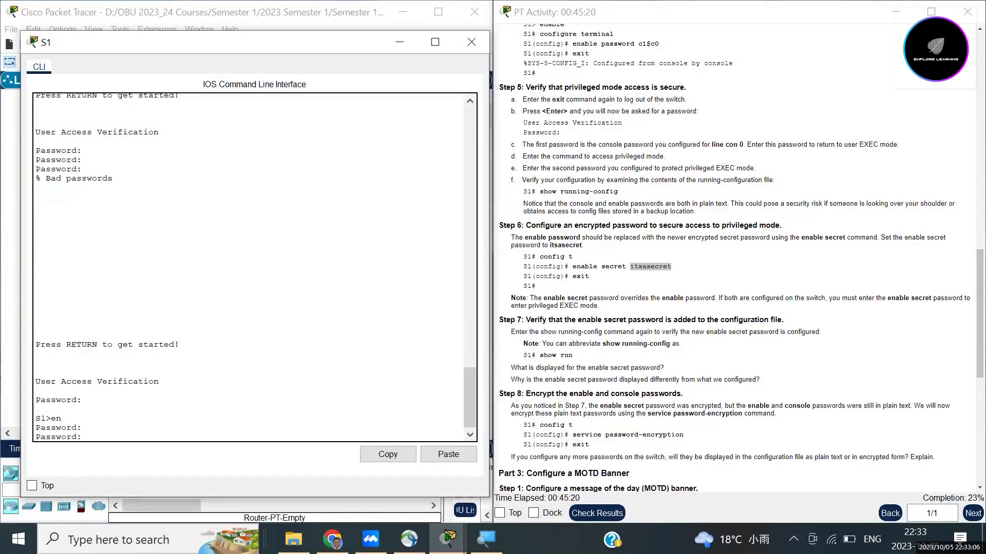
{"action": "key", "text": "Return"}
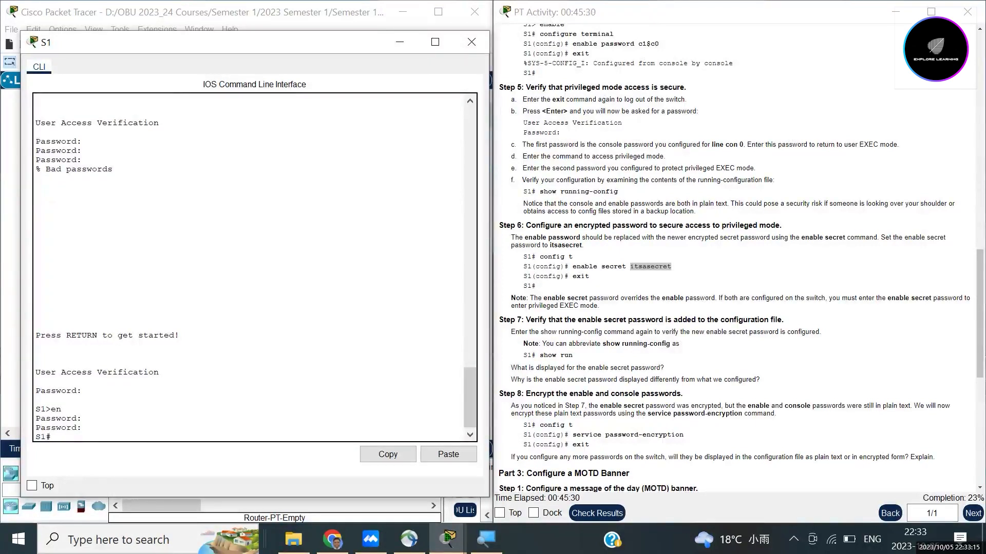
{"action": "type", "text": "show running-config"}
{"action": "key", "text": "Return"}
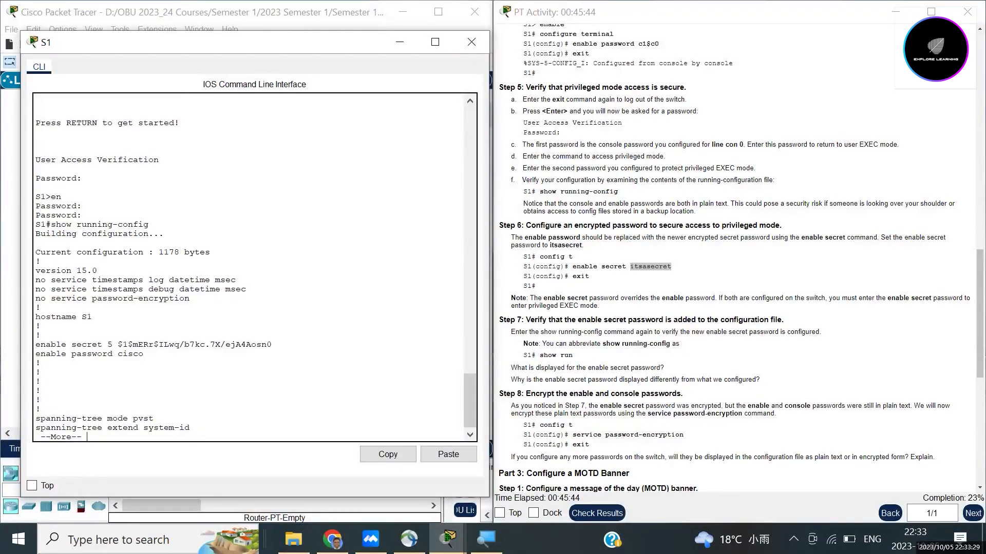
{"action": "key", "text": "space"}
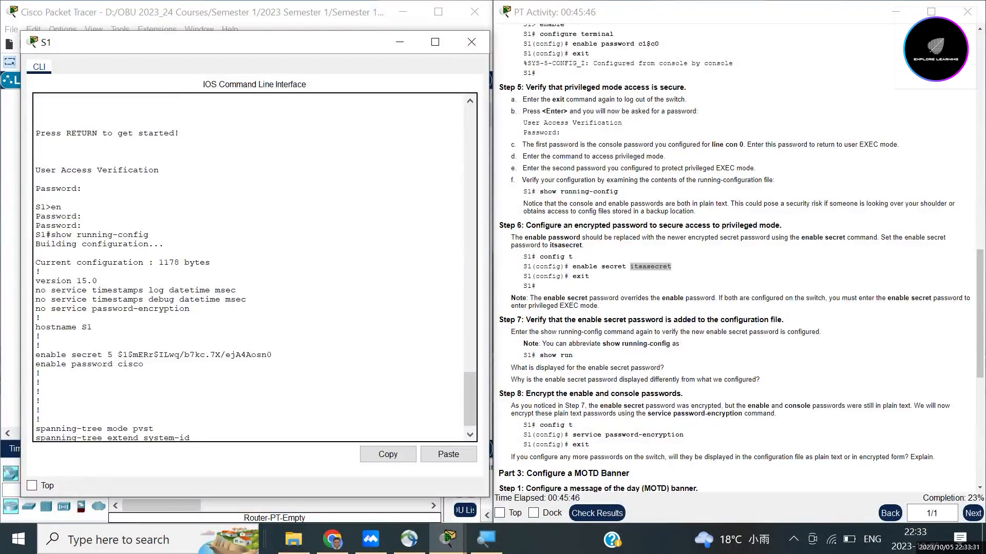
{"action": "left_click_drag", "start_coordinate": [108, 354], "coordinate": [272, 354]}
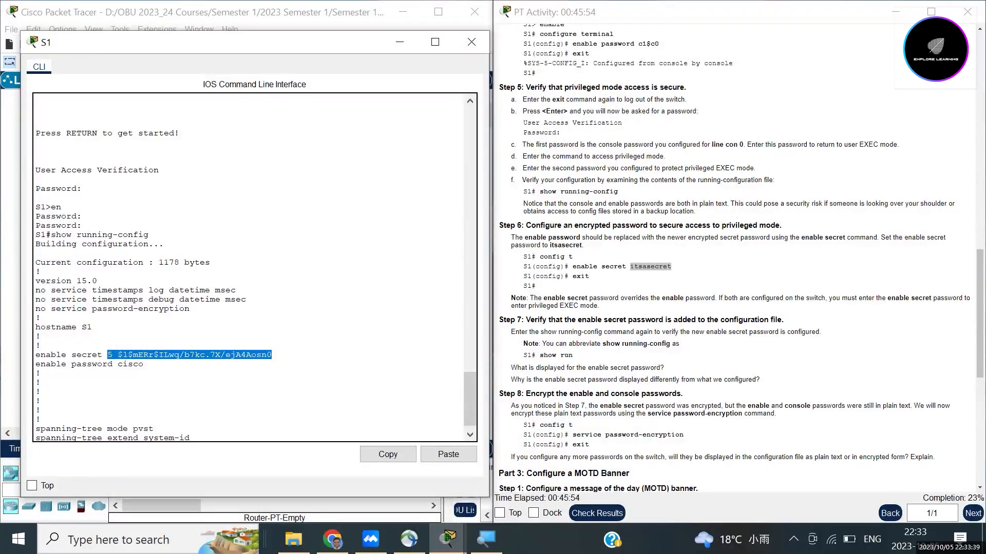
{"action": "left_click_drag", "start_coordinate": [35, 364], "coordinate": [144, 364]}
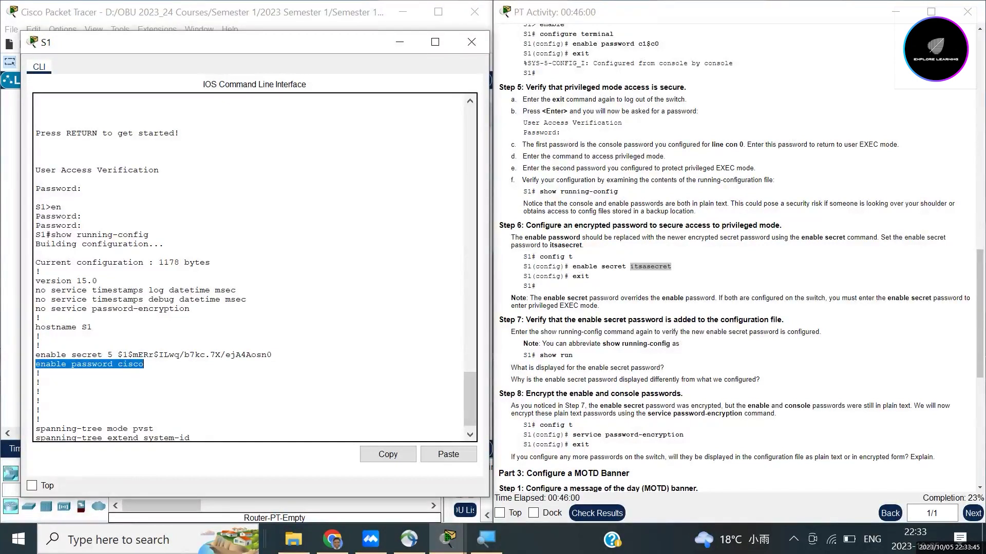
{"action": "left_click", "coordinate": [154, 367]}
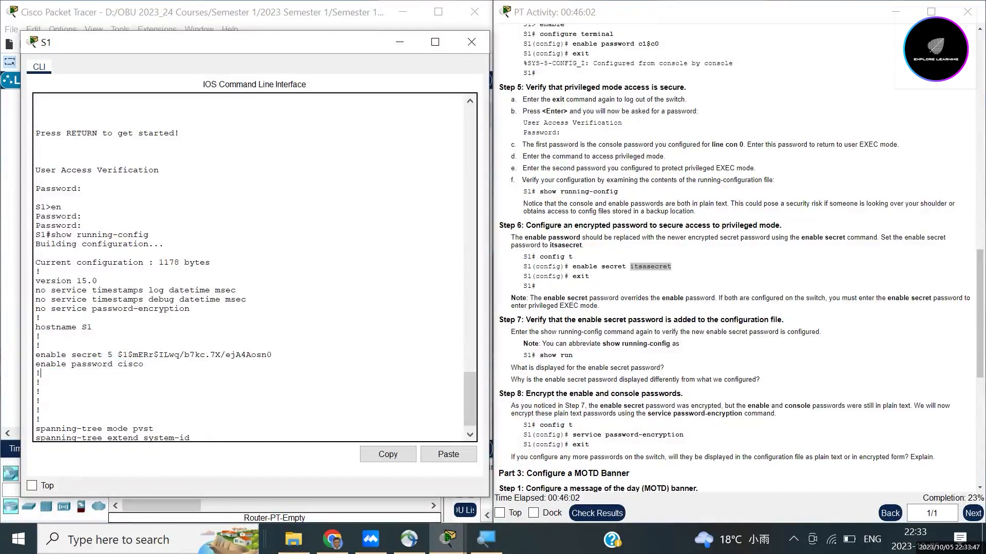
{"action": "left_click_drag", "start_coordinate": [144, 364], "coordinate": [35, 364]}
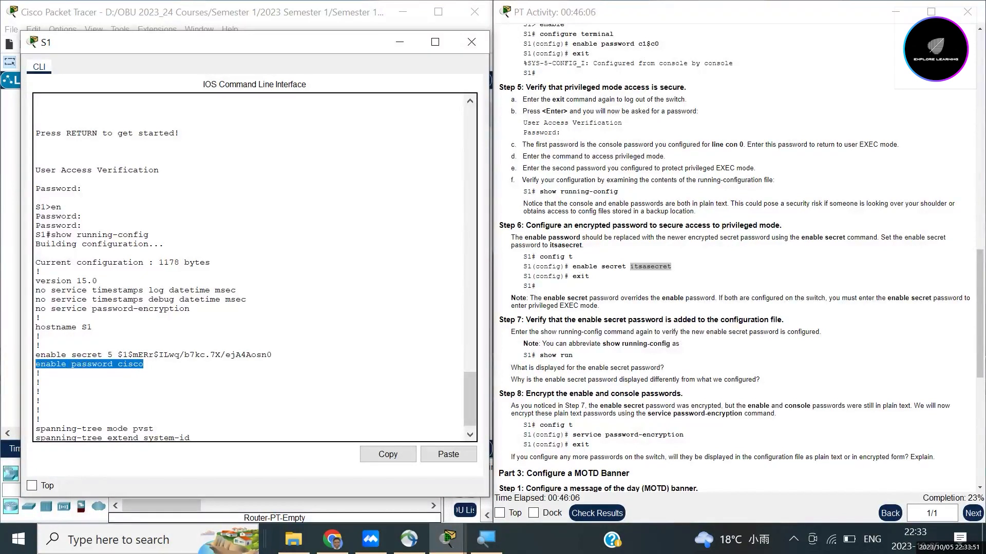
{"action": "left_click_drag", "start_coordinate": [271, 354], "coordinate": [108, 355]}
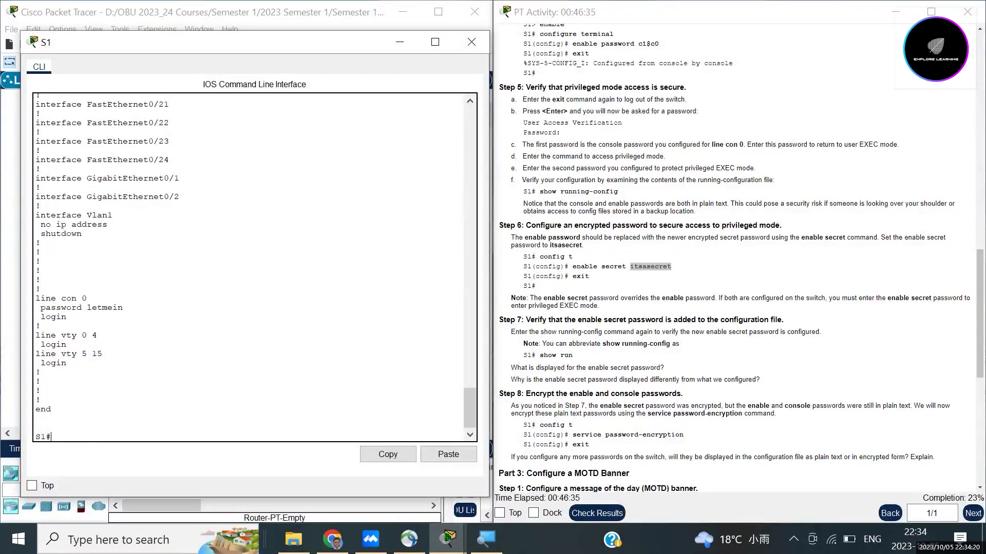
{"action": "scroll", "coordinate": [251, 267], "scroll_direction": "up", "scroll_amount": 15}
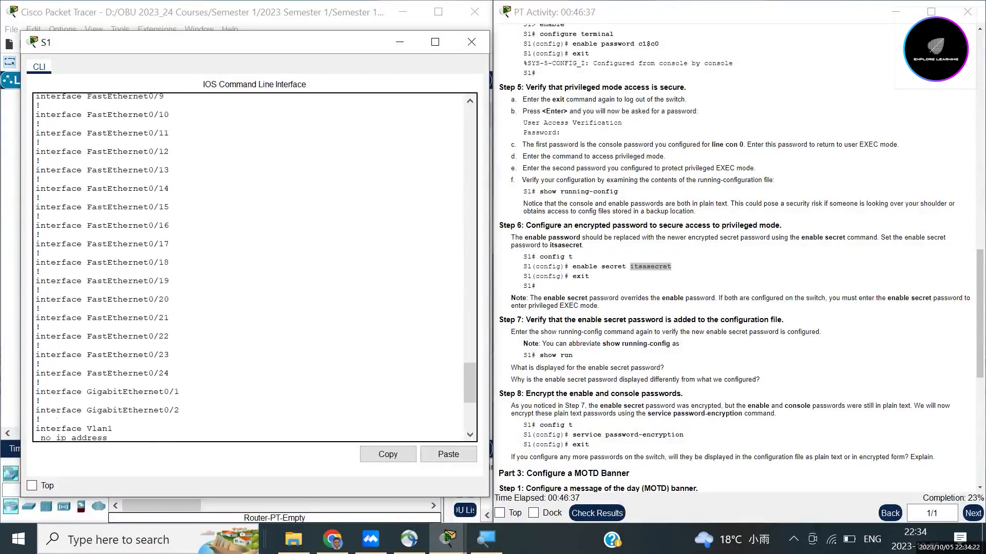
{"action": "scroll", "coordinate": [254, 267], "scroll_direction": "up", "scroll_amount": 7}
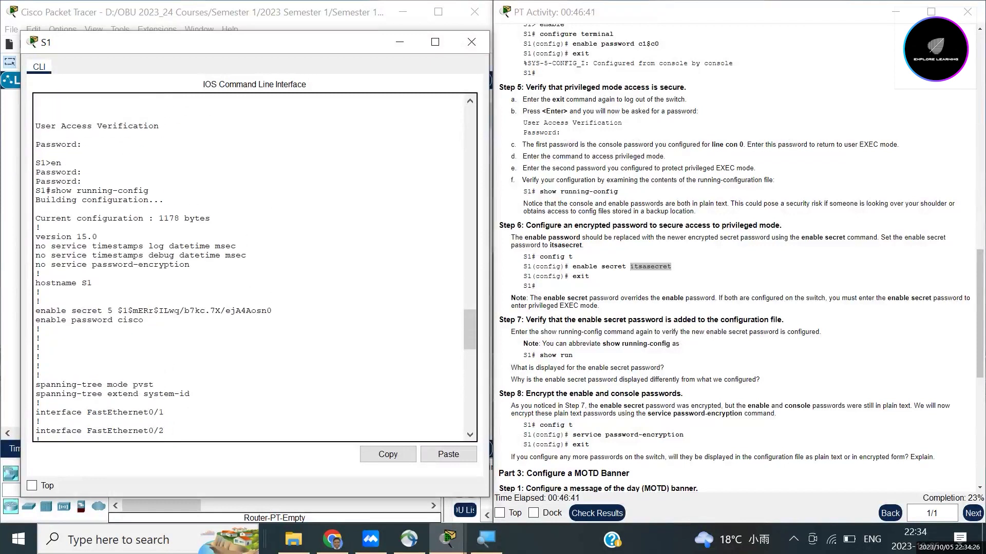
{"action": "left_click_drag", "start_coordinate": [272, 310], "coordinate": [108, 311]}
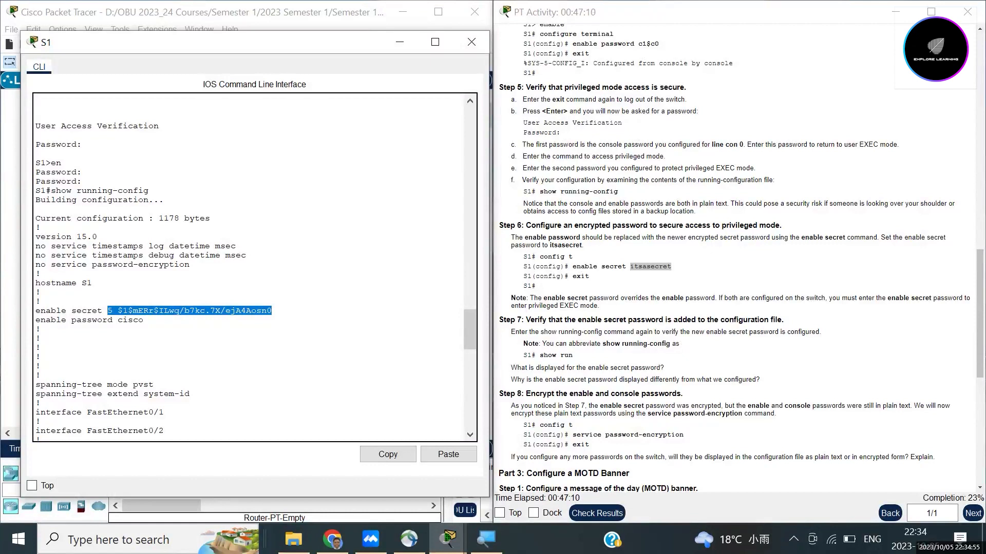
{"action": "scroll", "coordinate": [739, 256], "scroll_direction": "down", "scroll_amount": 1}
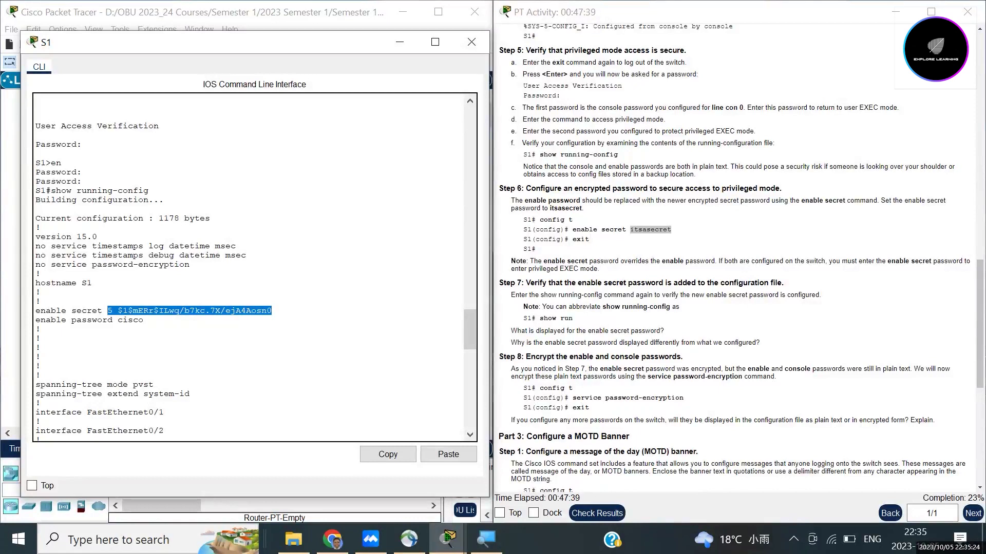
{"action": "scroll", "coordinate": [254, 267], "scroll_direction": "down", "scroll_amount": 10}
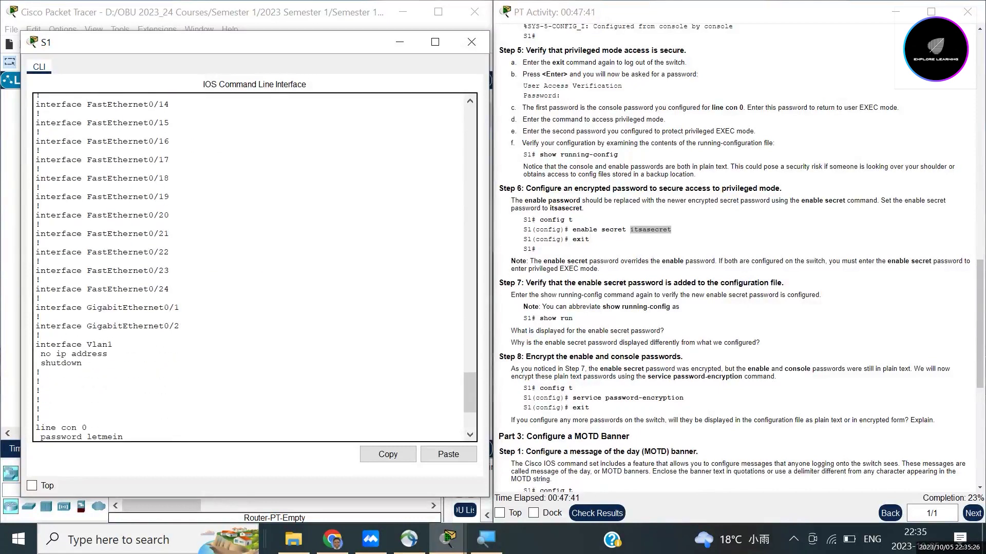
{"action": "scroll", "coordinate": [254, 267], "scroll_direction": "down", "scroll_amount": 2}
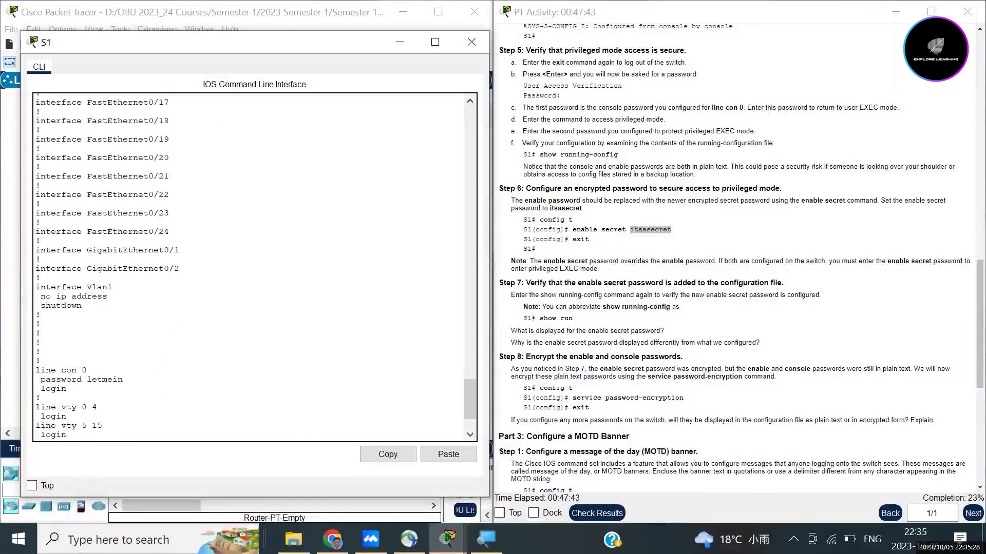
{"action": "scroll", "coordinate": [255, 267], "scroll_direction": "down", "scroll_amount": 2}
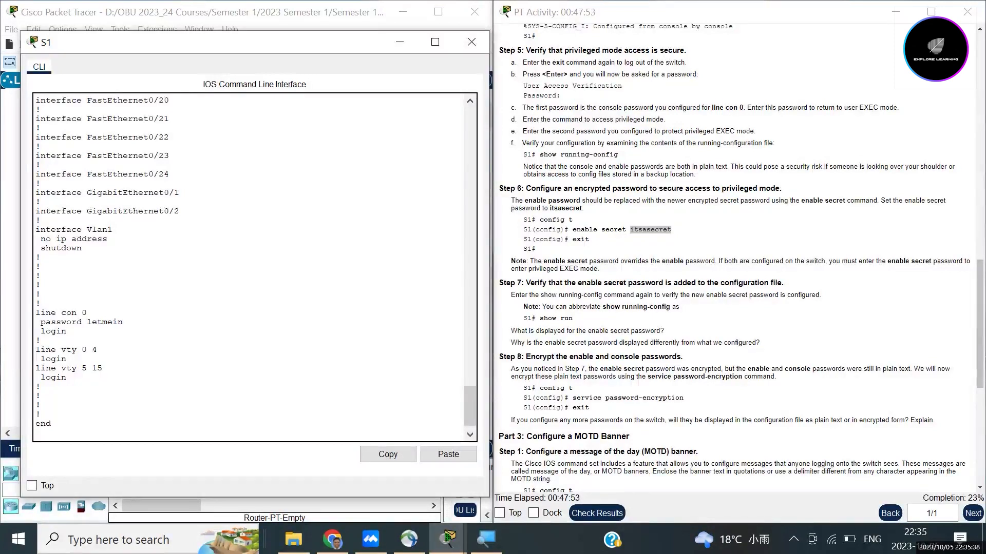
{"action": "left_click_drag", "start_coordinate": [572, 399], "coordinate": [671, 398]}
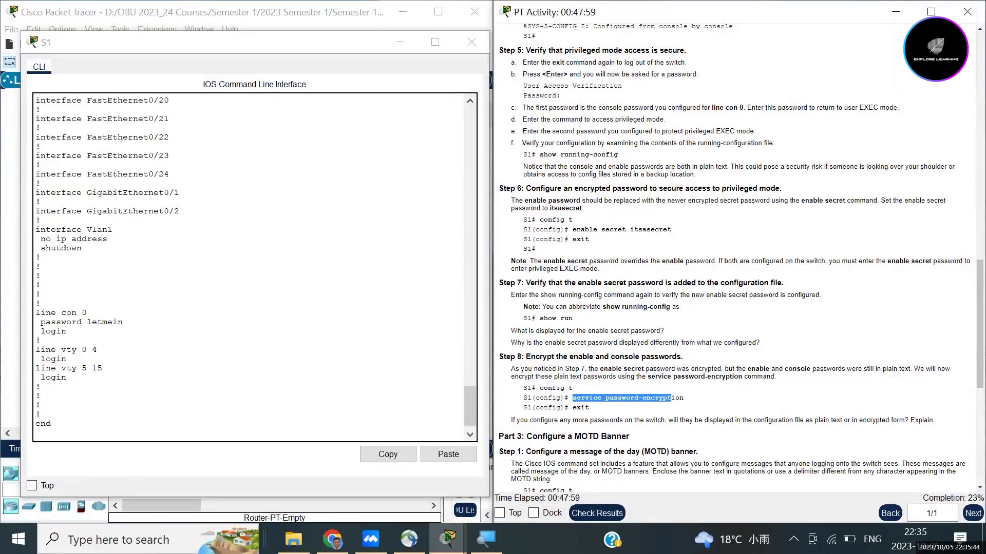
Step: Apply service password-encryption on S1 in global configuration, then exit and enter show run
{"action": "key", "text": "alt+Tab"}
{"action": "type", "text": "con"}
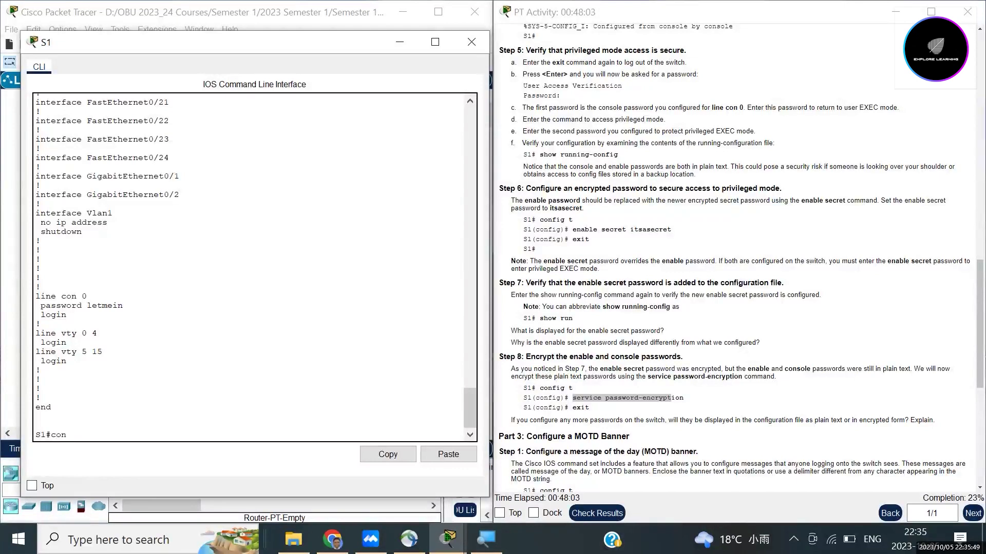
{"action": "type", "text": "f t"}
{"action": "key", "text": "Return"}
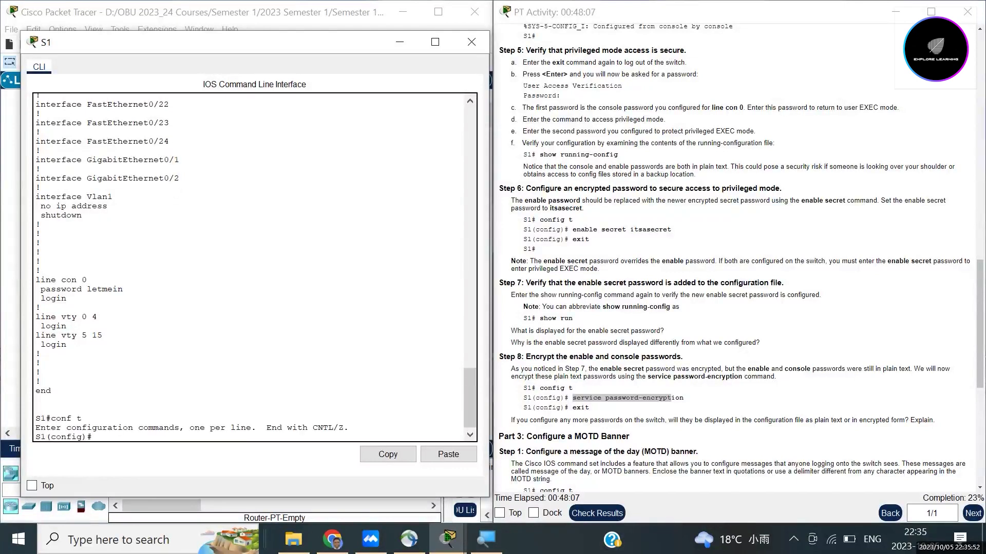
{"action": "type", "text": "service password-encryption"}
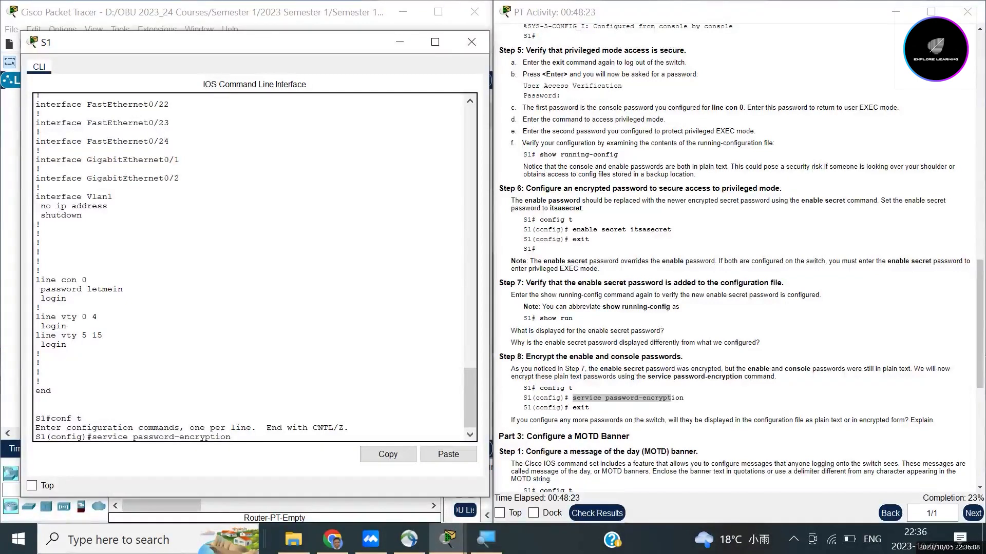
{"action": "key", "text": "Return"}
{"action": "type", "text": "exit"}
{"action": "key", "text": "Return"}
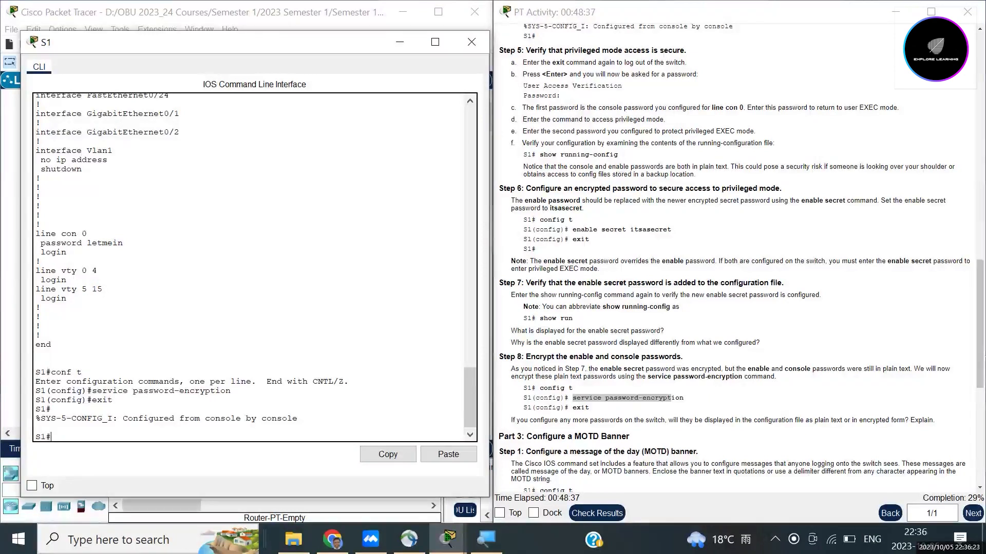
{"action": "type", "text": "show"}
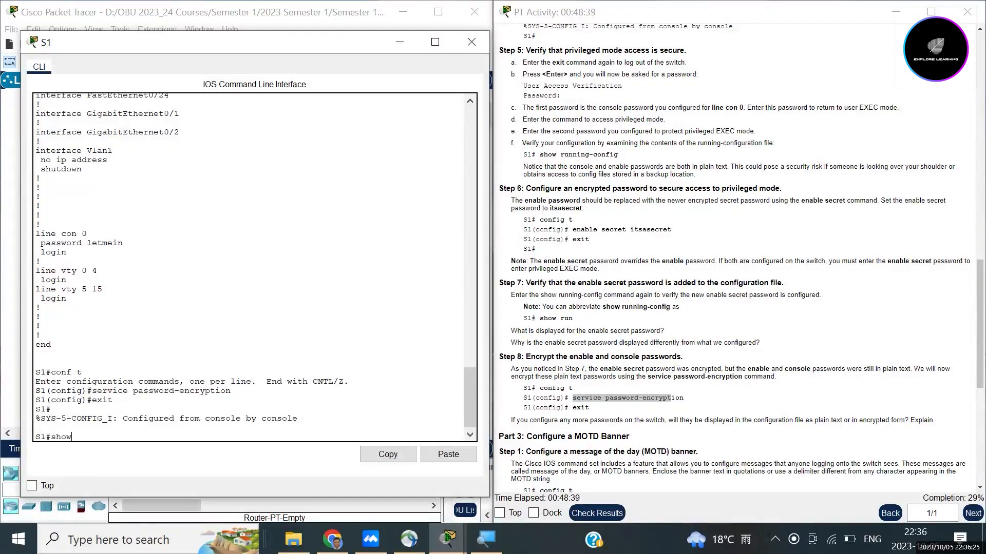
{"action": "type", "text": " run"}
Step: Run show running-config on S1 and highlight the type 7 encrypted enable password
{"action": "key", "text": "Return"}
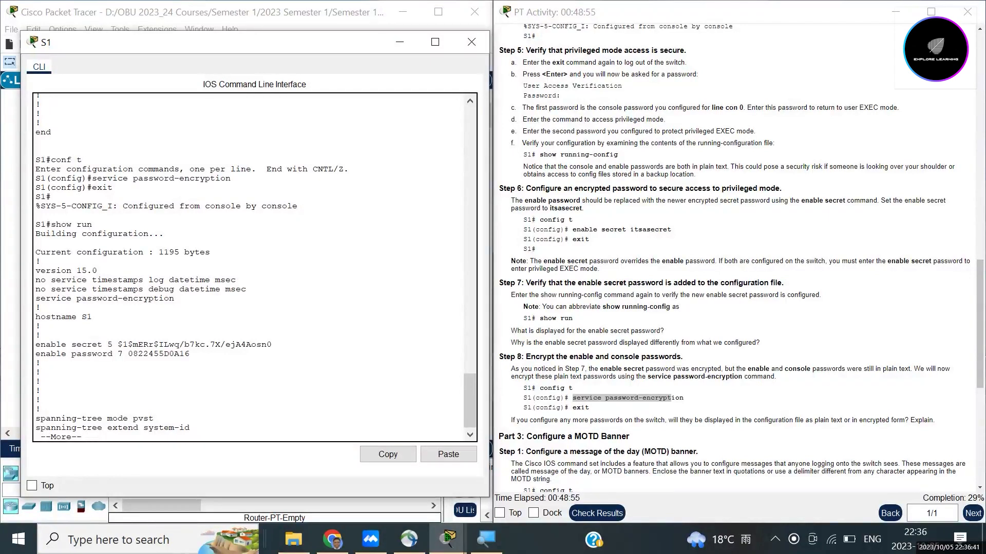
{"action": "left_click_drag", "start_coordinate": [190, 354], "coordinate": [118, 354]}
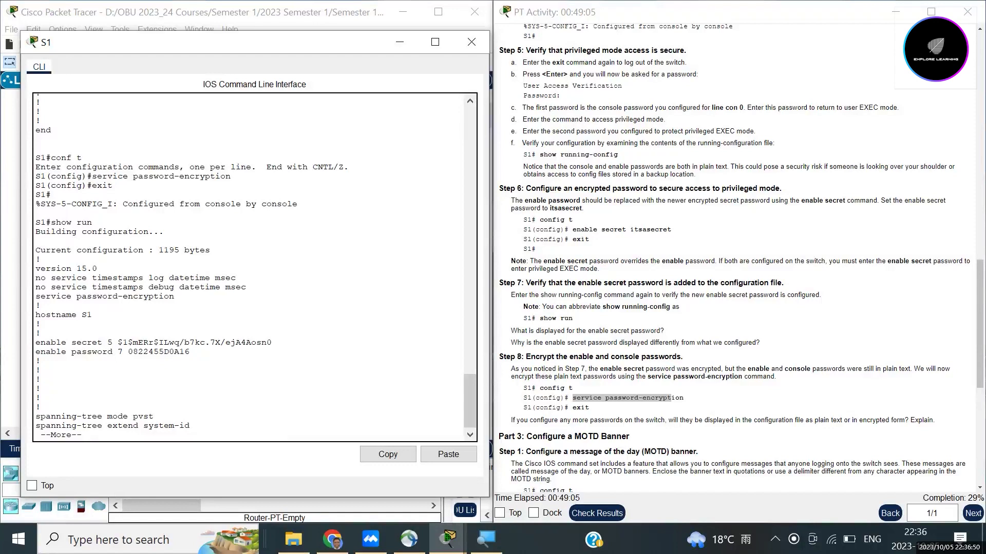
{"action": "key", "text": "Return"}
{"action": "key", "text": "Return"}
{"action": "key", "text": "Return"}
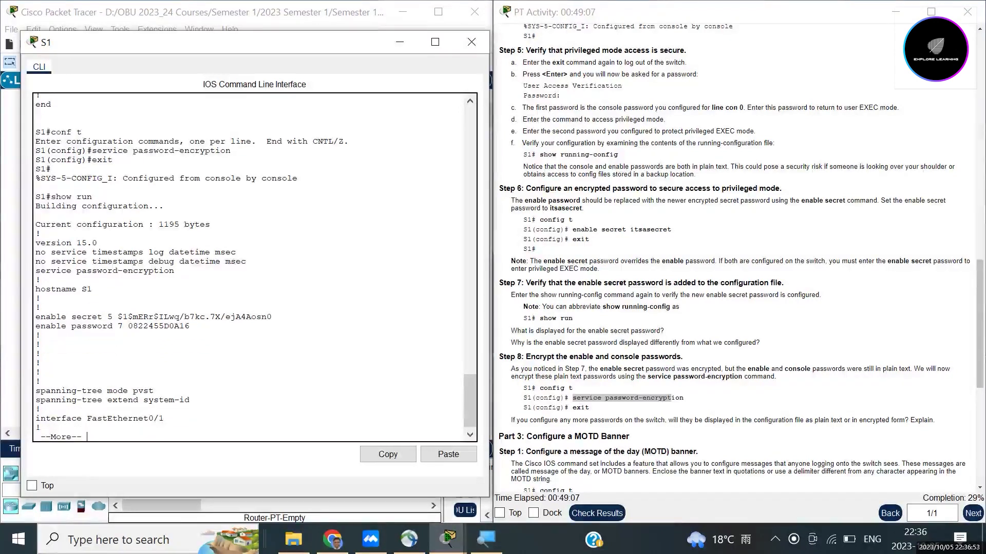
Step: Page down to line con 0 and highlight its type 7 encrypted console password
{"action": "key", "text": "Return"}
{"action": "key", "text": "Return"}
{"action": "key", "text": "space"}
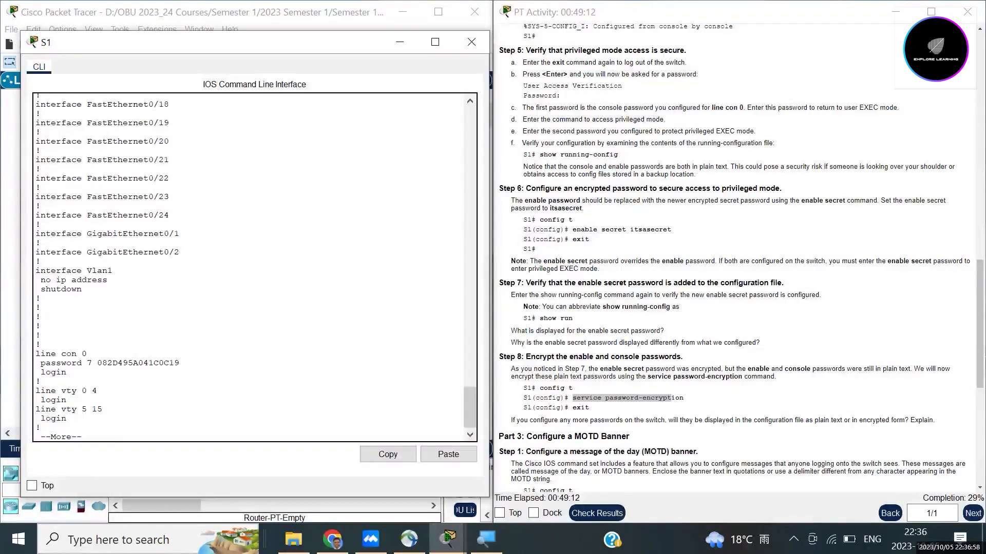
{"action": "left_click_drag", "start_coordinate": [97, 363], "coordinate": [179, 363]}
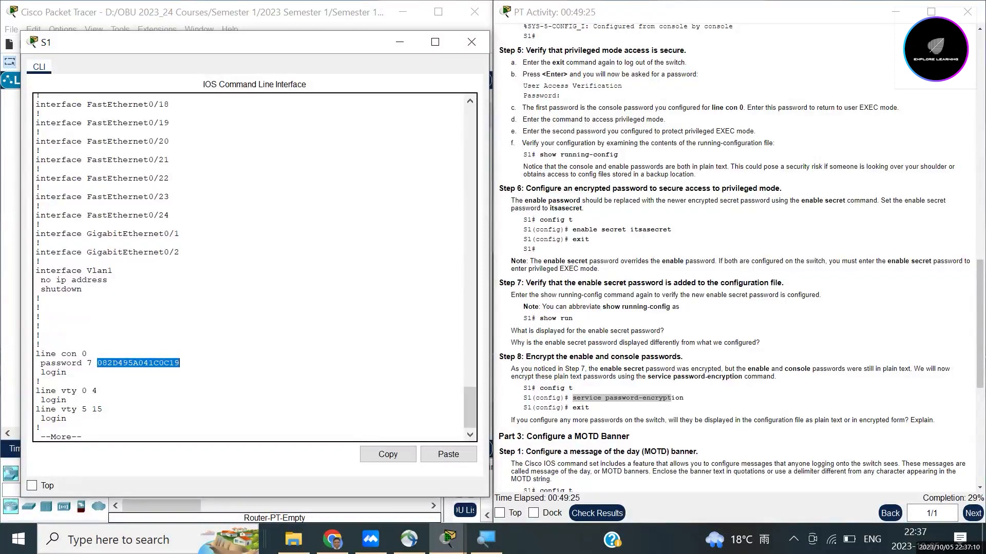
{"action": "left_click", "coordinate": [195, 366]}
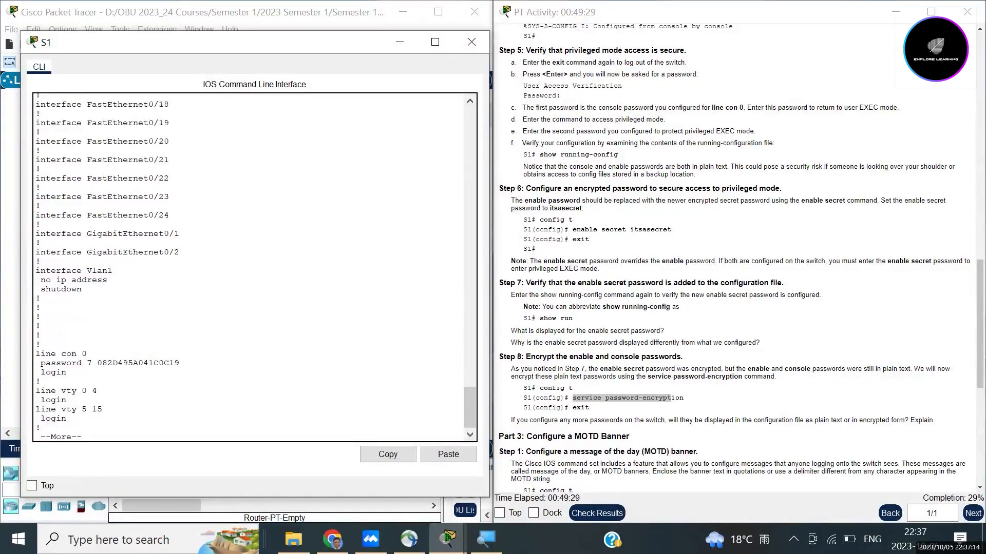
{"action": "scroll", "coordinate": [734, 257], "scroll_direction": "down", "scroll_amount": 3}
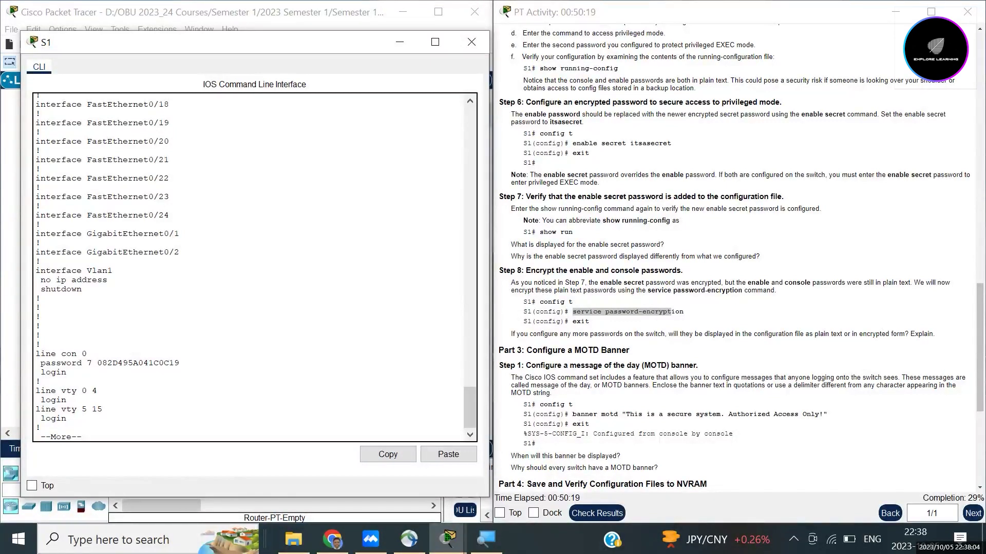
Step: Scroll through the rest of S1's show running-config output
{"action": "scroll", "coordinate": [734, 257], "scroll_direction": "down", "scroll_amount": 1}
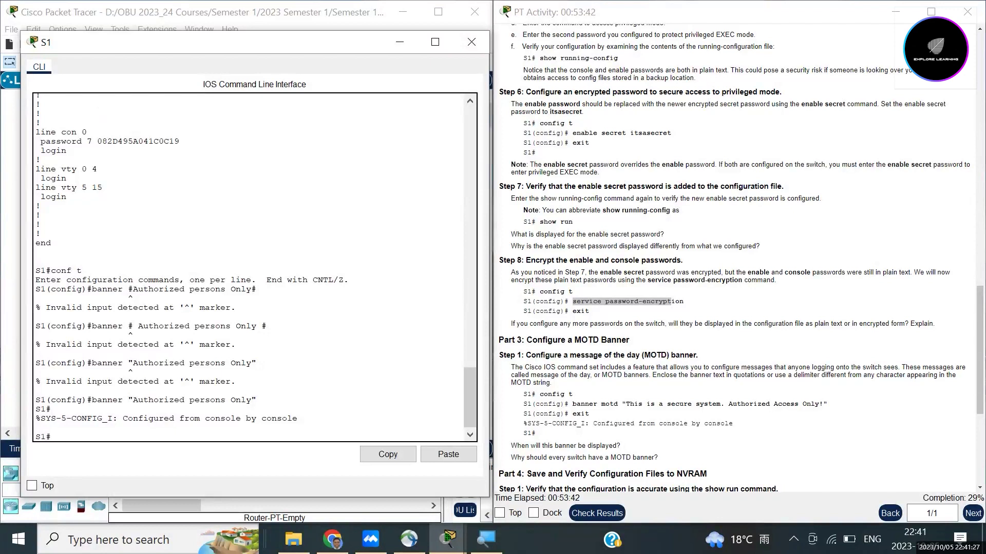
Step: Set S1's MOTD banner to 'Authorized Persons Only' with # delimiters, then return to privileged mode
{"action": "type", "text": "conf t"}
{"action": "key", "text": "Return"}
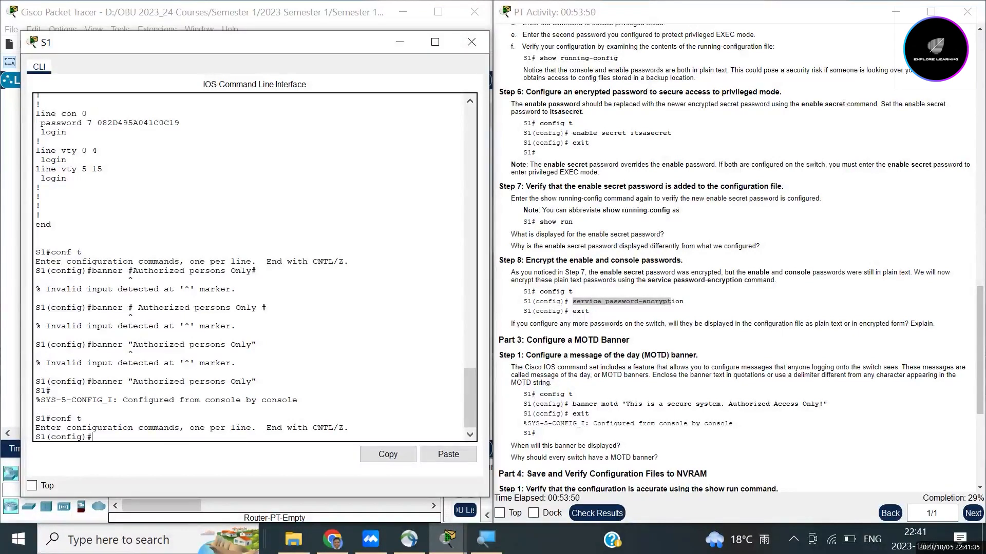
{"action": "type", "text": "banner motd"}
{"action": "type", "text": "#"}
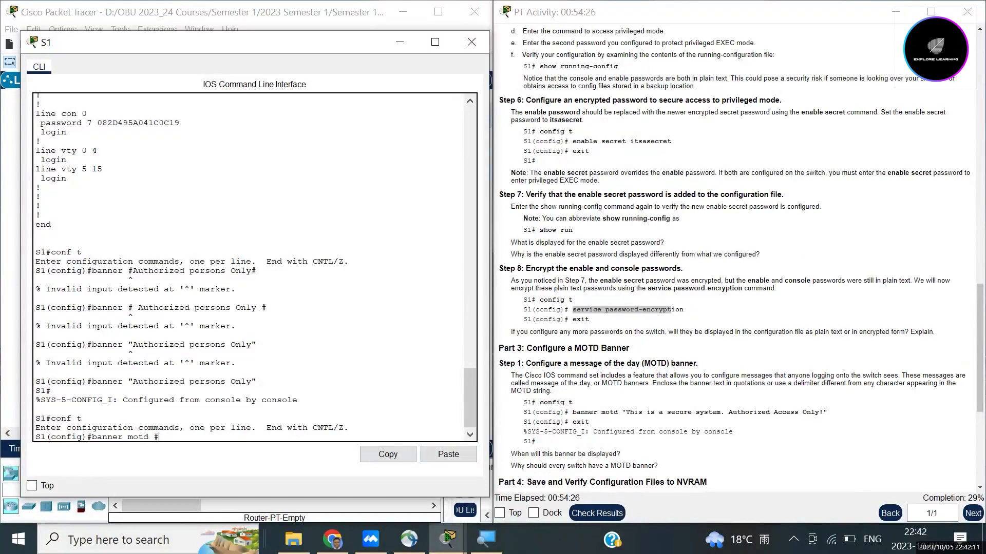
{"action": "type", "text": "Authorized Persons Only"}
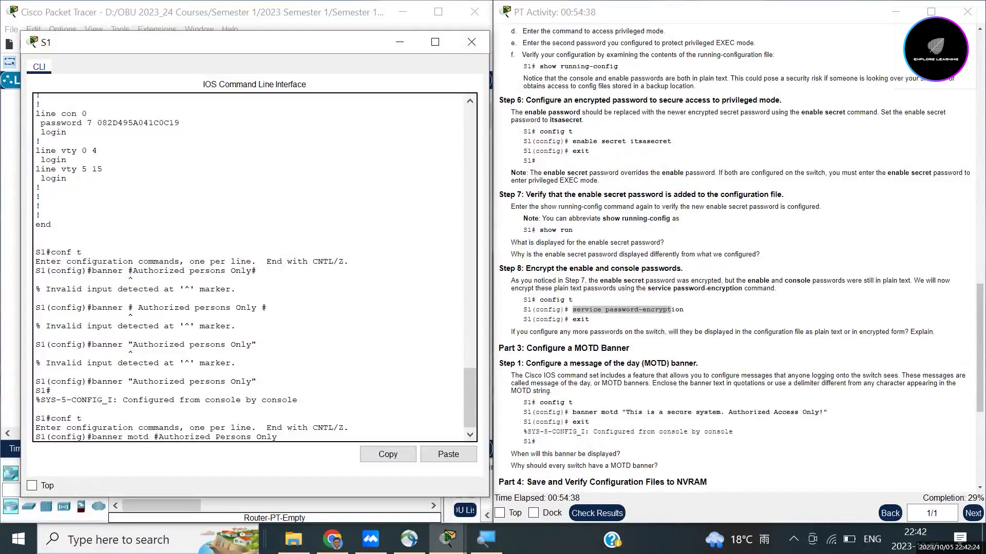
{"action": "type", "text": "#"}
{"action": "key", "text": "Return"}
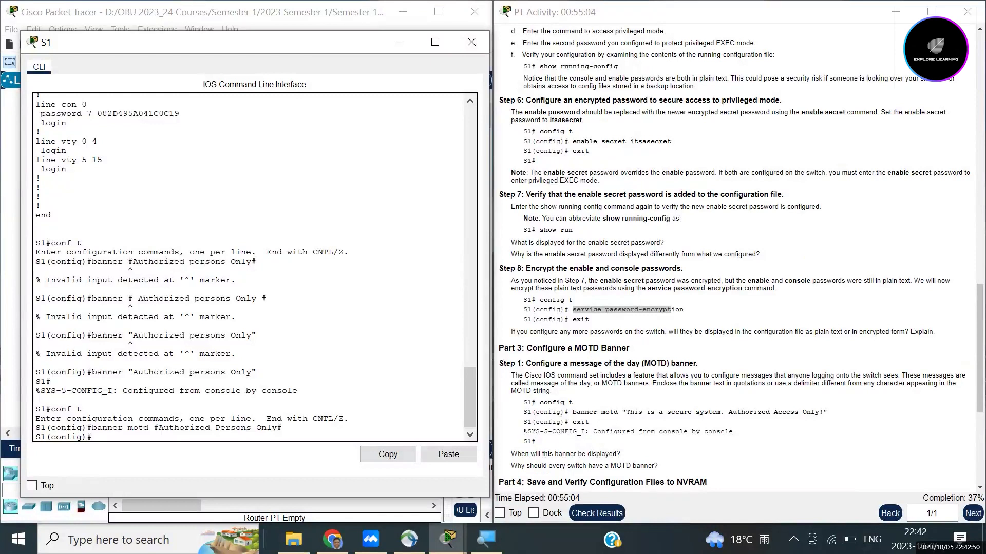
{"action": "type", "text": "exit"}
{"action": "key", "text": "Return"}
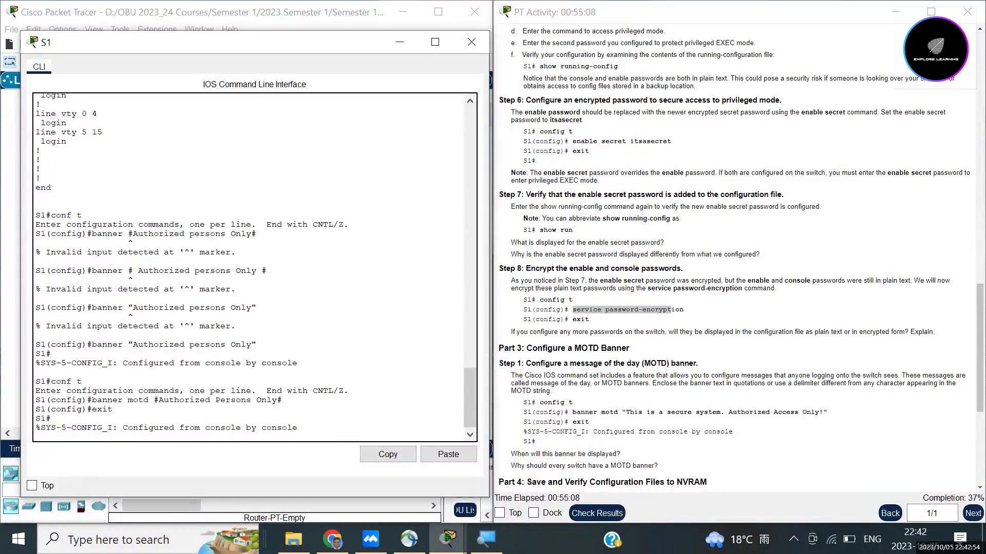
Step: Log out of S1 and log back in with the console password, showing the banner
{"action": "key", "text": "Return"}
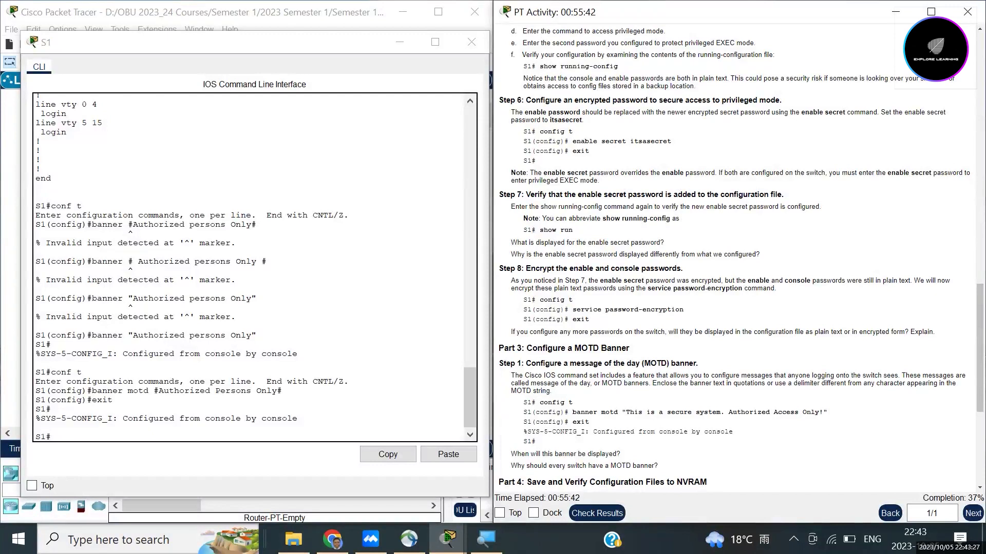
{"action": "left_click", "coordinate": [52, 437]}
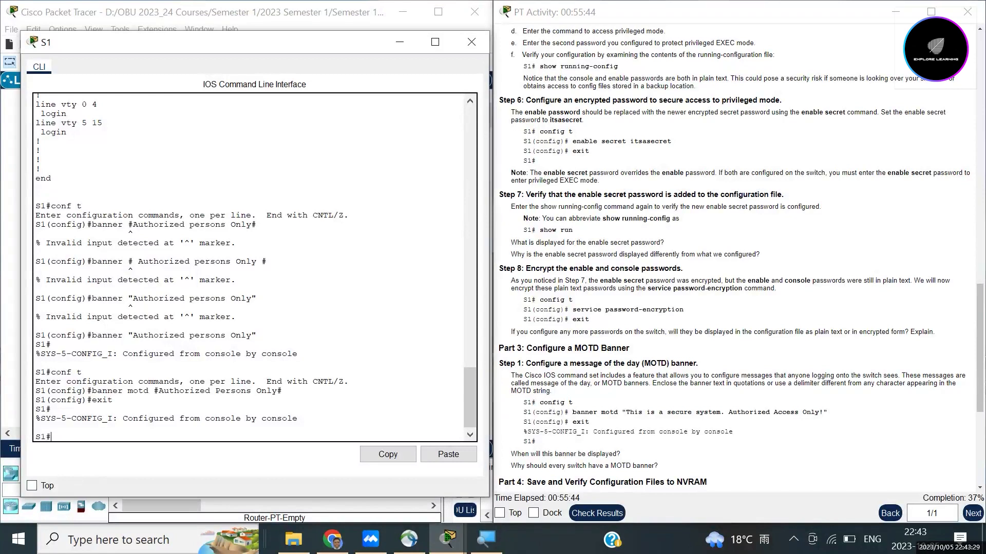
{"action": "type", "text": "exit"}
{"action": "key", "text": "Return"}
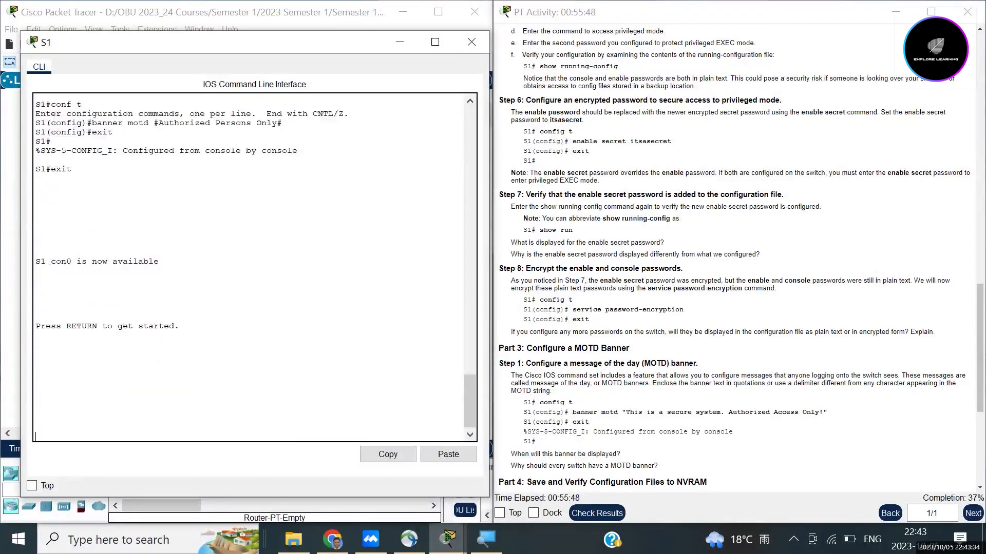
{"action": "key", "text": "Return"}
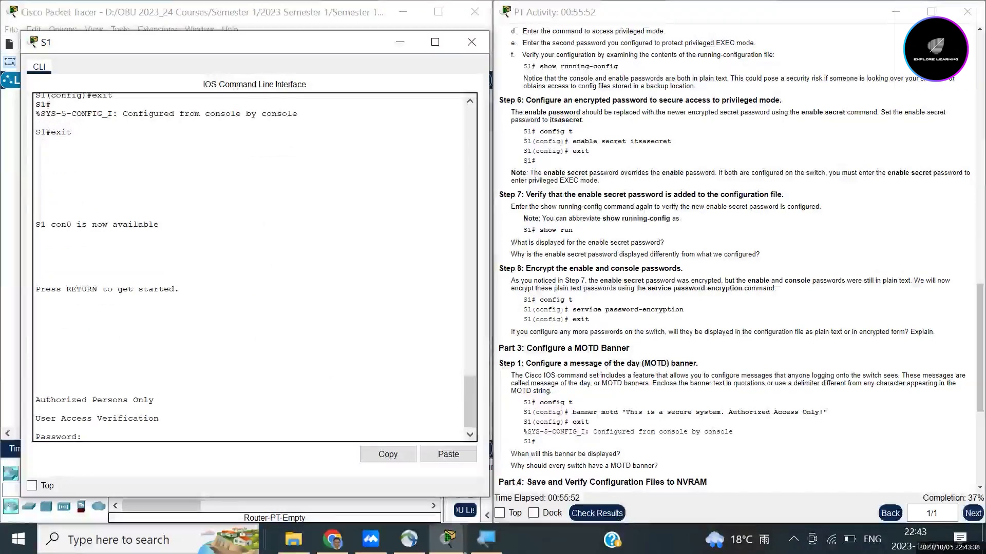
{"action": "key", "text": "Return"}
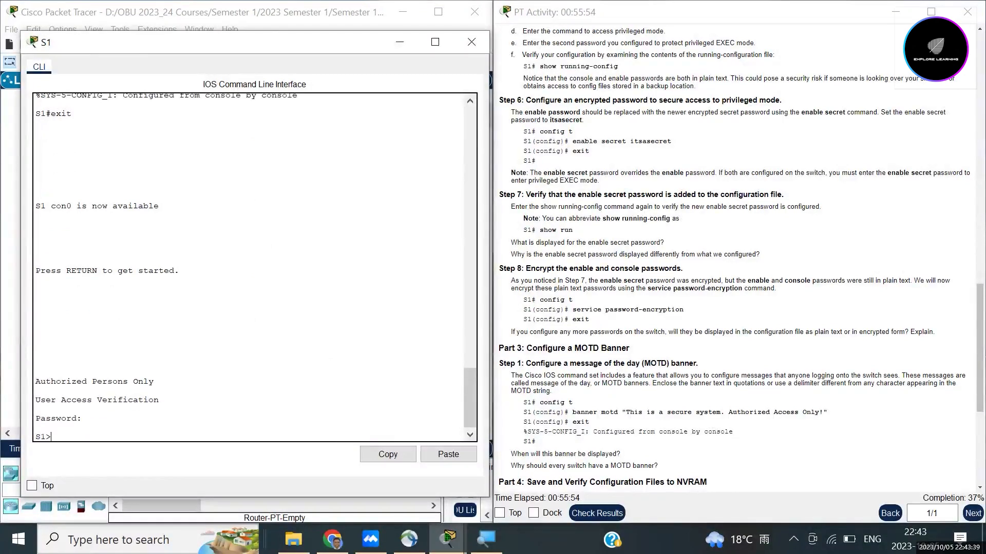
Step: Enter privileged EXEC mode with en, retrying until the enable secret password is accepted
{"action": "type", "text": "en"}
{"action": "key", "text": "Return"}
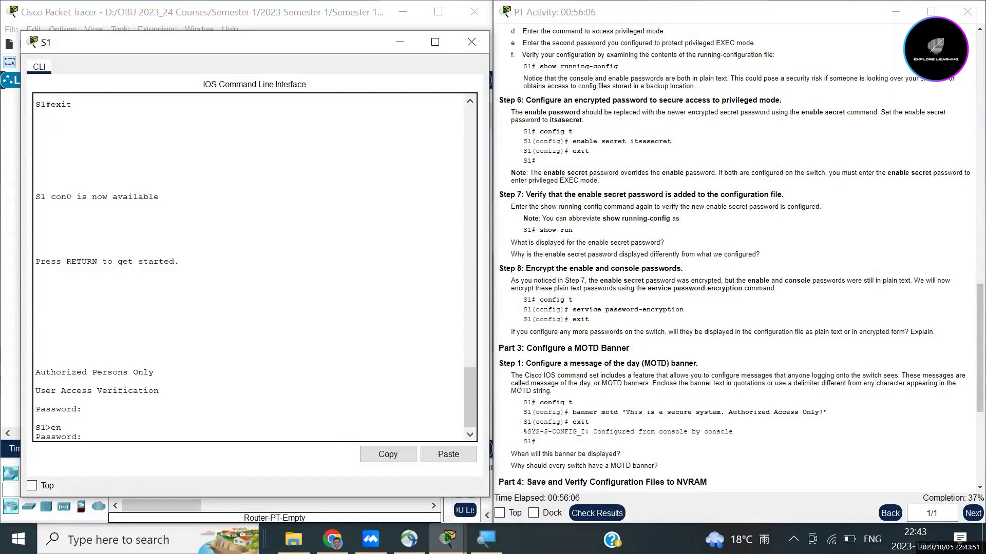
{"action": "key", "text": "Return"}
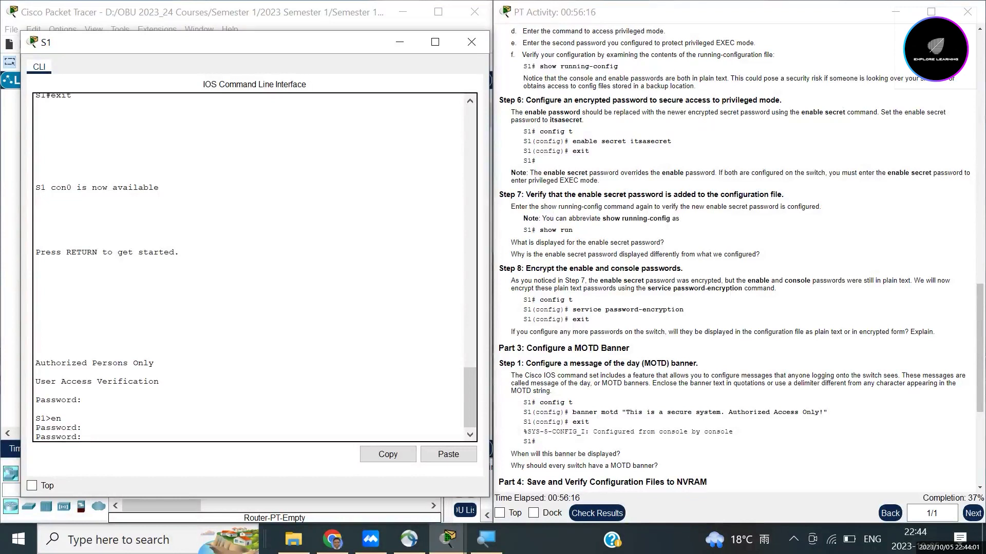
{"action": "key", "text": "Return"}
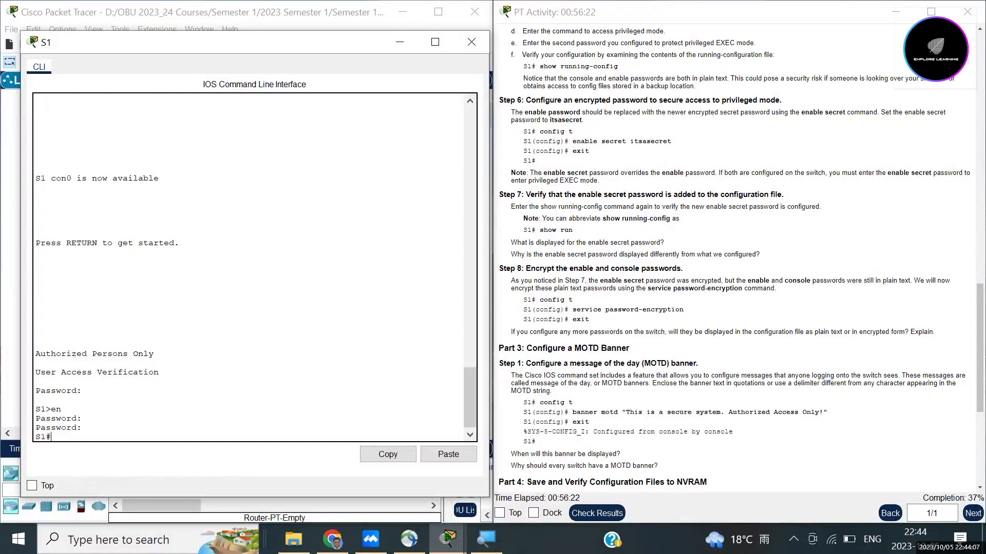
Step: Log out of S1 again and highlight the Authorized Persons Only banner above the Password prompt
{"action": "type", "text": "exit"}
{"action": "key", "text": "Return"}
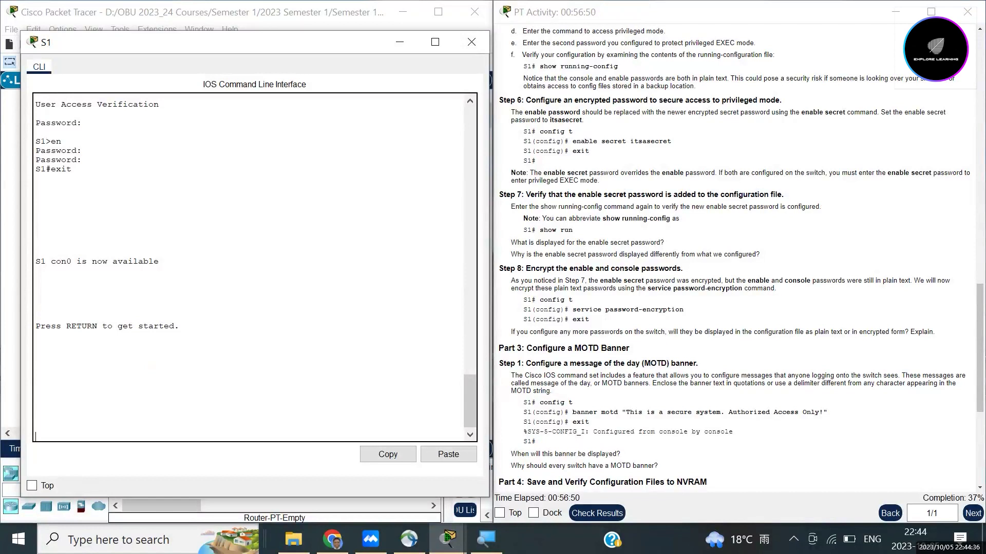
{"action": "key", "text": "Return"}
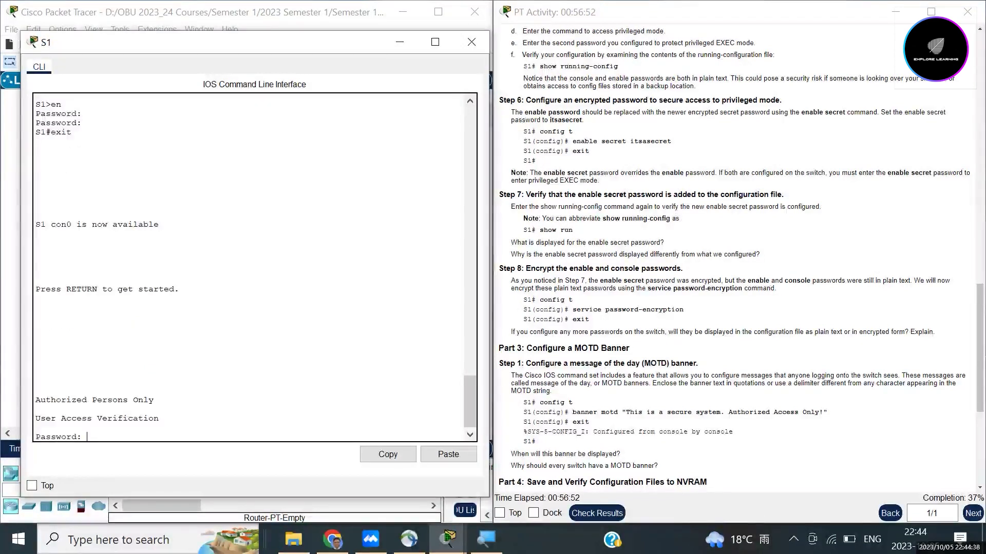
{"action": "left_click_drag", "start_coordinate": [154, 400], "coordinate": [35, 400]}
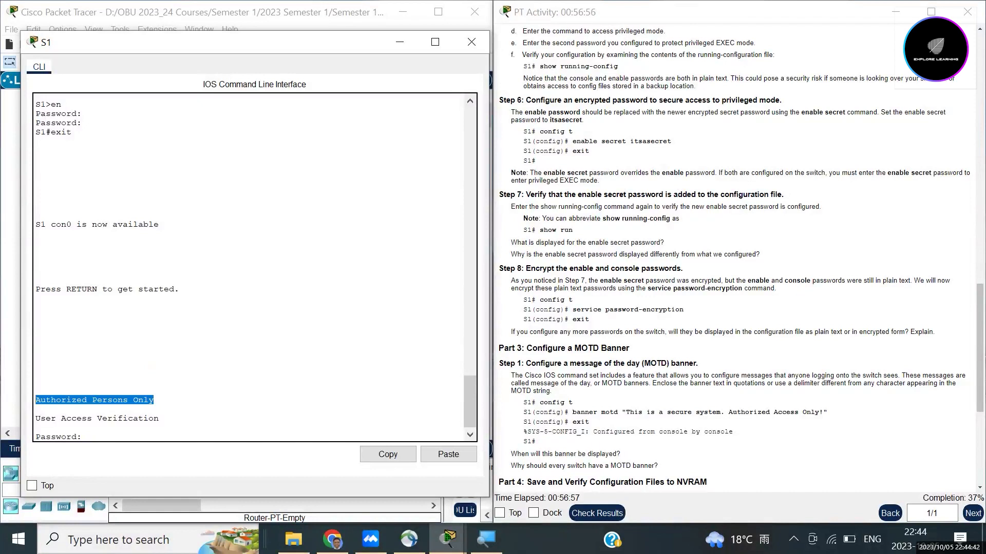
{"action": "left_click", "coordinate": [77, 409]}
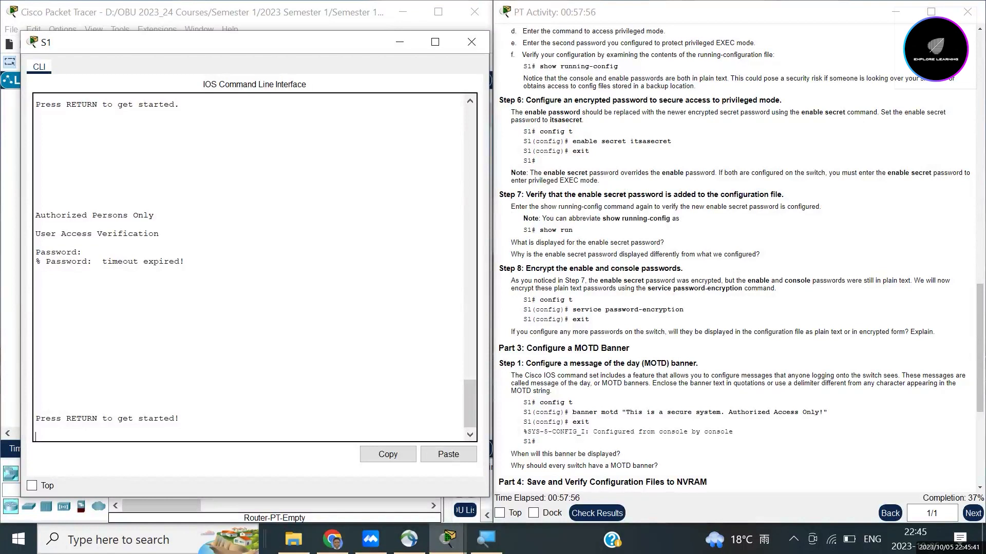
Step: Log into S1 with the console password and reach S1# using en and the enable secret
{"action": "key", "text": "Return"}
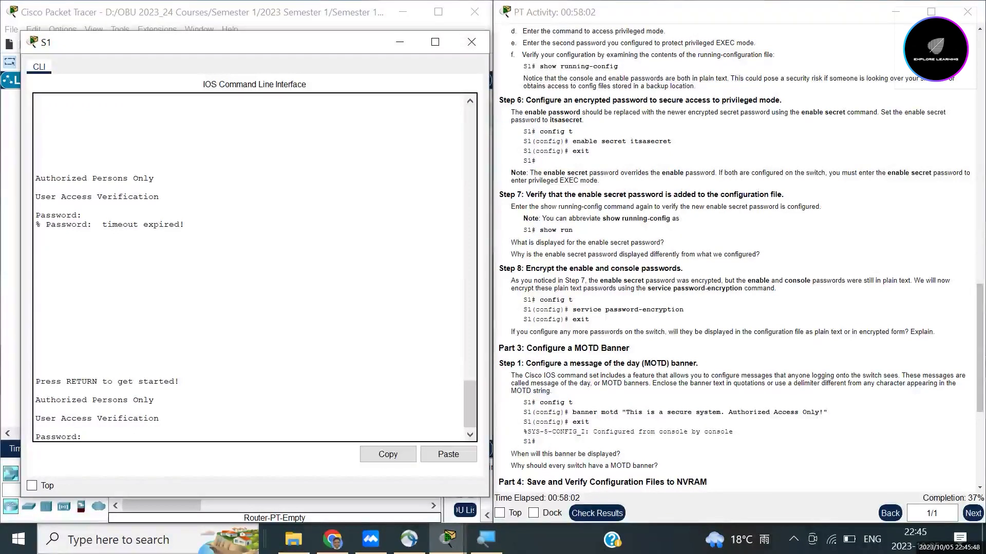
{"action": "key", "text": "Return"}
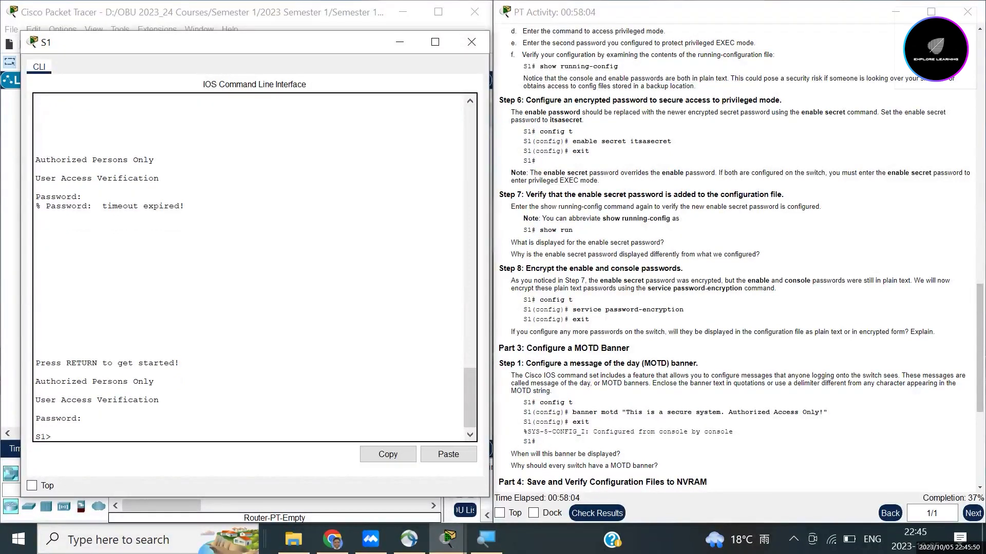
{"action": "type", "text": "enable"}
{"action": "key", "text": "BackSpace"}
{"action": "key", "text": "BackSpace"}
{"action": "key", "text": "BackSpace"}
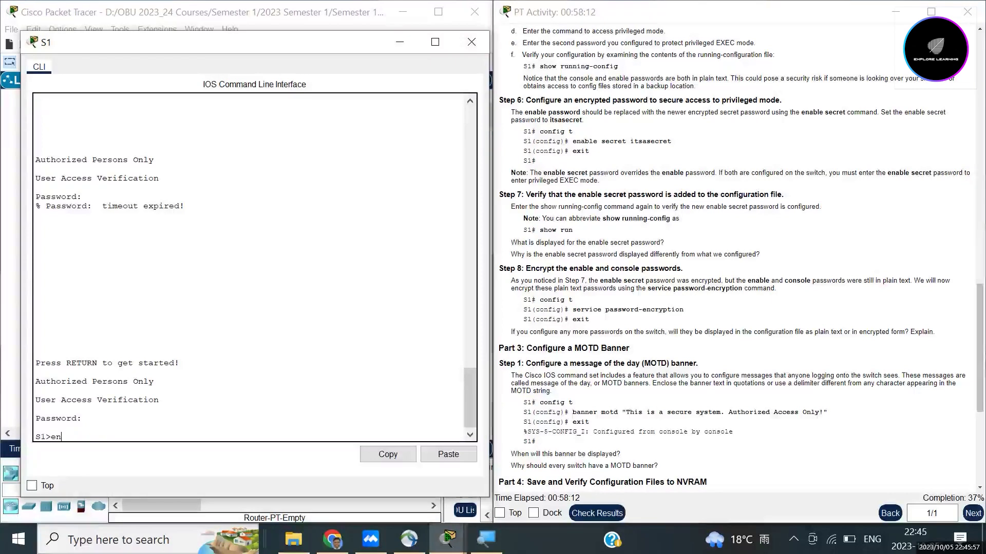
{"action": "key", "text": "Return"}
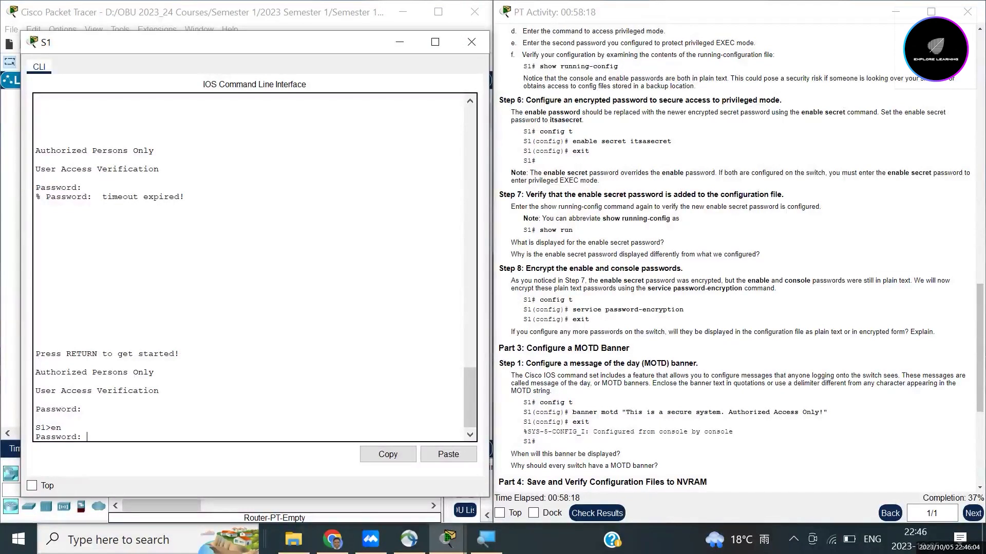
{"action": "key", "text": "Return"}
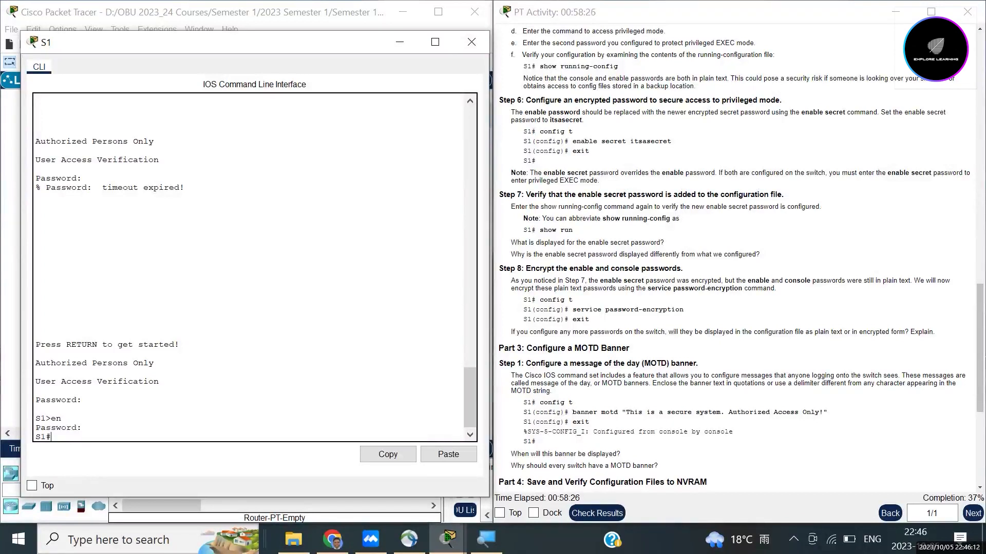
{"action": "scroll", "coordinate": [739, 257], "scroll_direction": "down", "scroll_amount": 3}
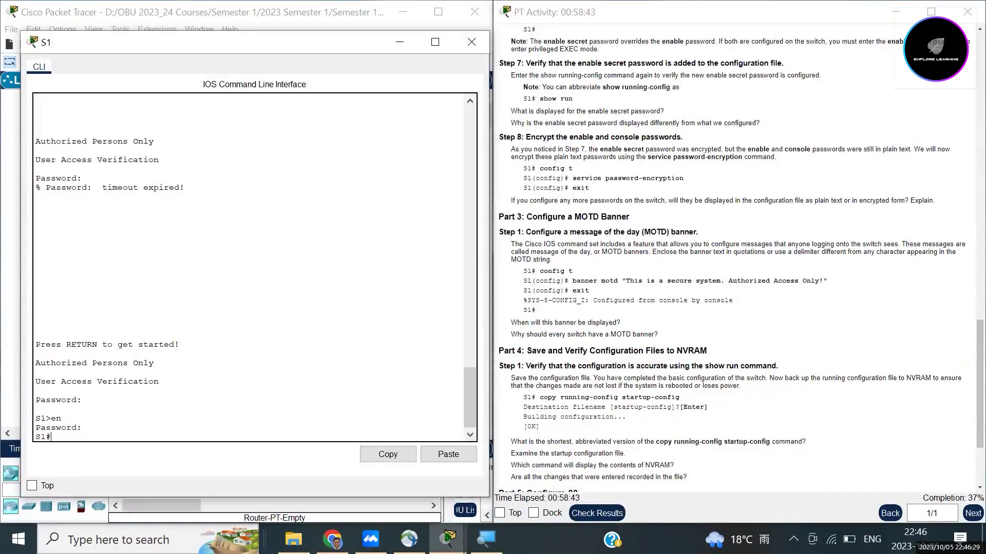
{"action": "scroll", "coordinate": [734, 256], "scroll_direction": "down", "scroll_amount": 5}
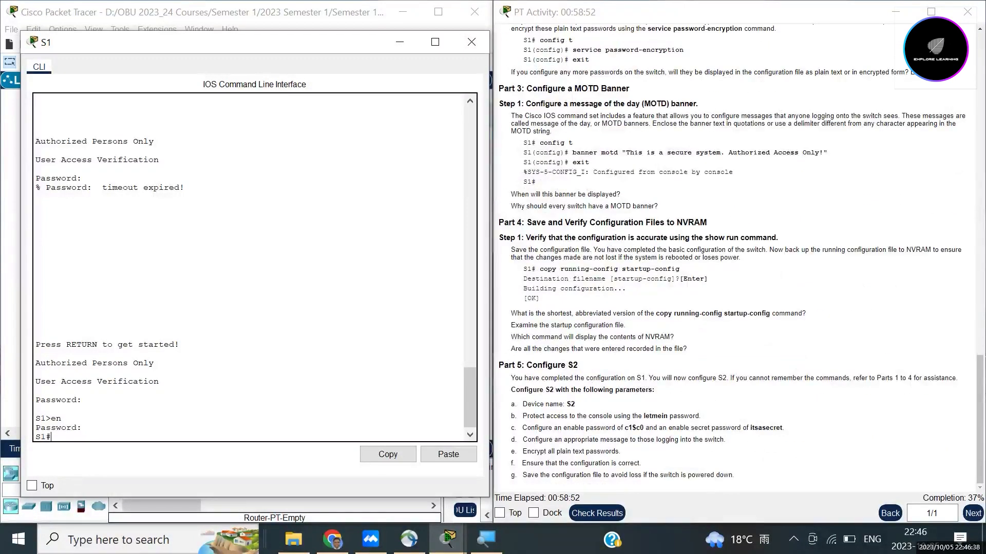
{"action": "scroll", "coordinate": [734, 257], "scroll_direction": "up", "scroll_amount": 4}
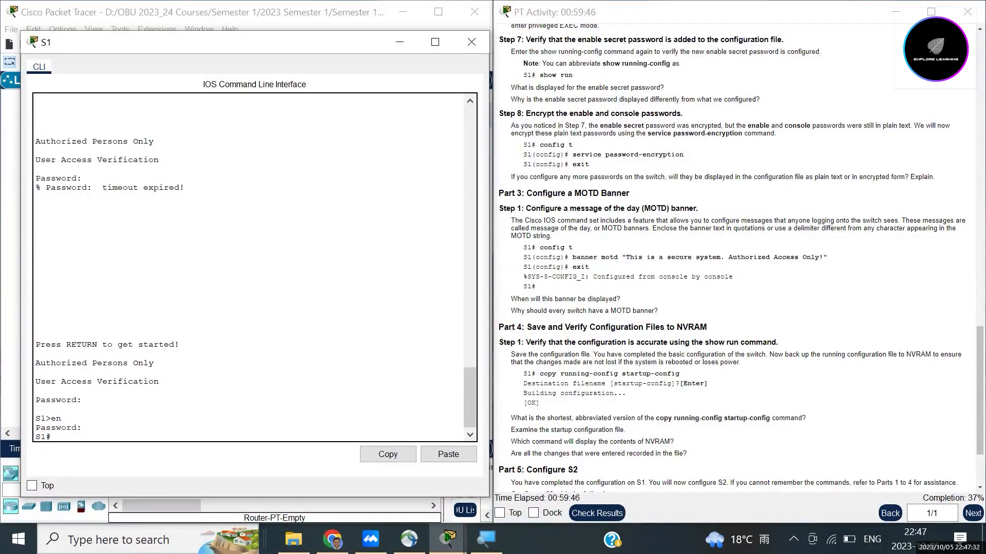
Step: Run show run on S1 and page to the end, showing encrypted passwords and the banner
{"action": "type", "text": "show run"}
{"action": "key", "text": "Return"}
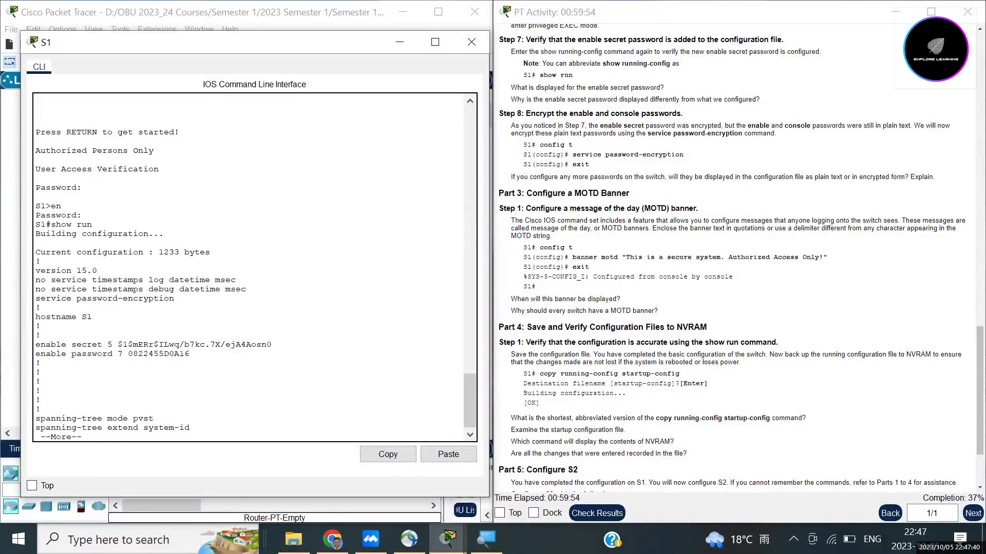
{"action": "key", "text": "space"}
{"action": "key", "text": "space"}
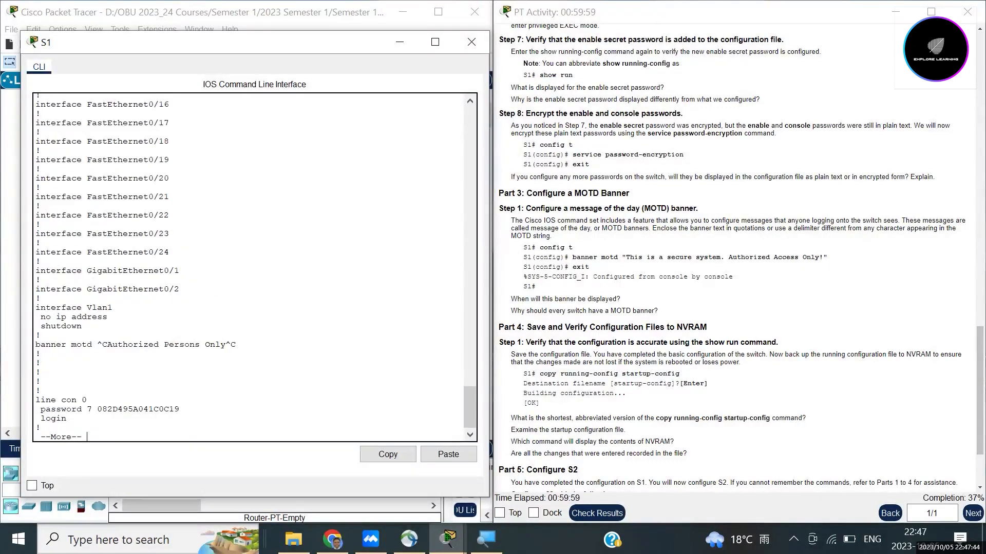
{"action": "key", "text": "space"}
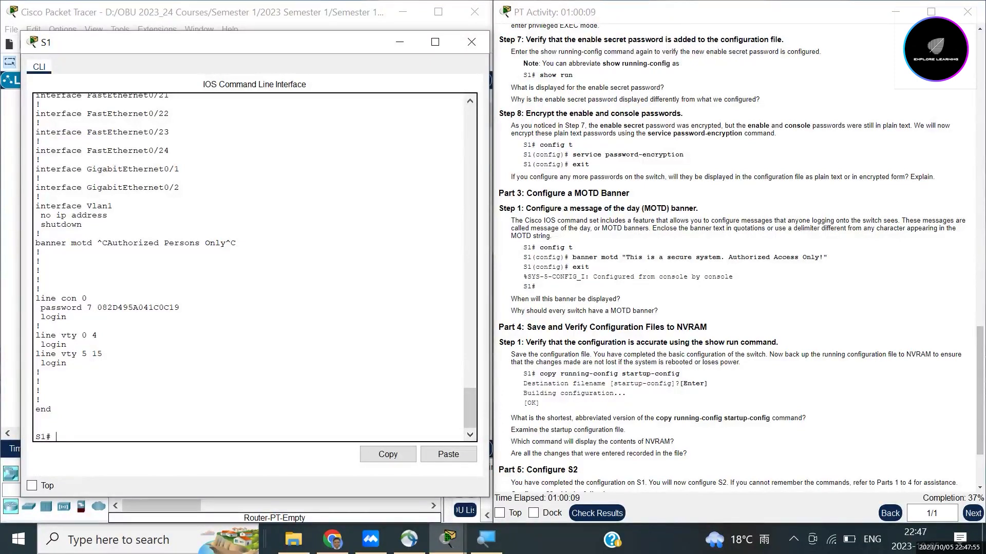
Step: Copy S1's running-config to startup-config, accepting the default destination filename
{"action": "type", "text": "copy running-config"}
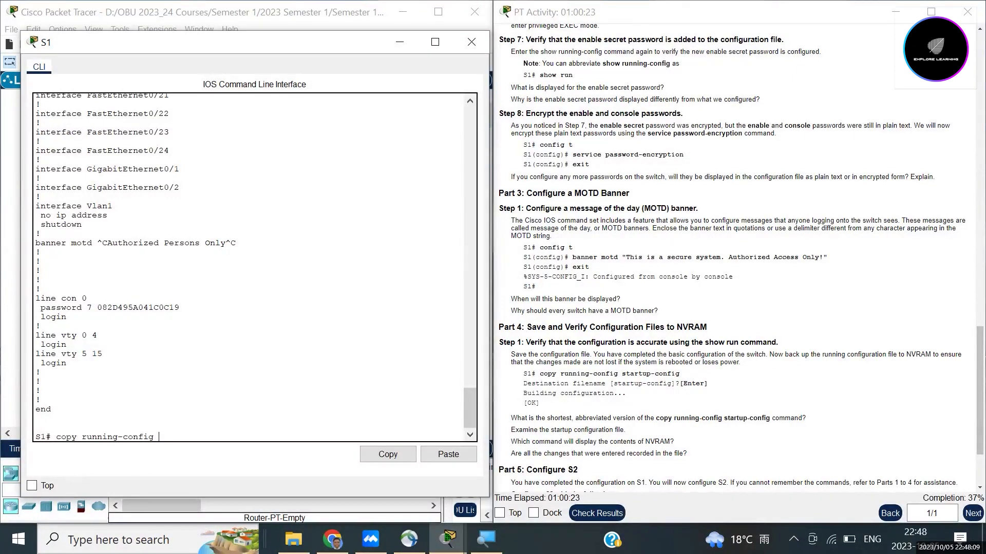
{"action": "type", "text": " startup-config"}
{"action": "left_click_drag", "start_coordinate": [81, 437], "coordinate": [154, 437]}
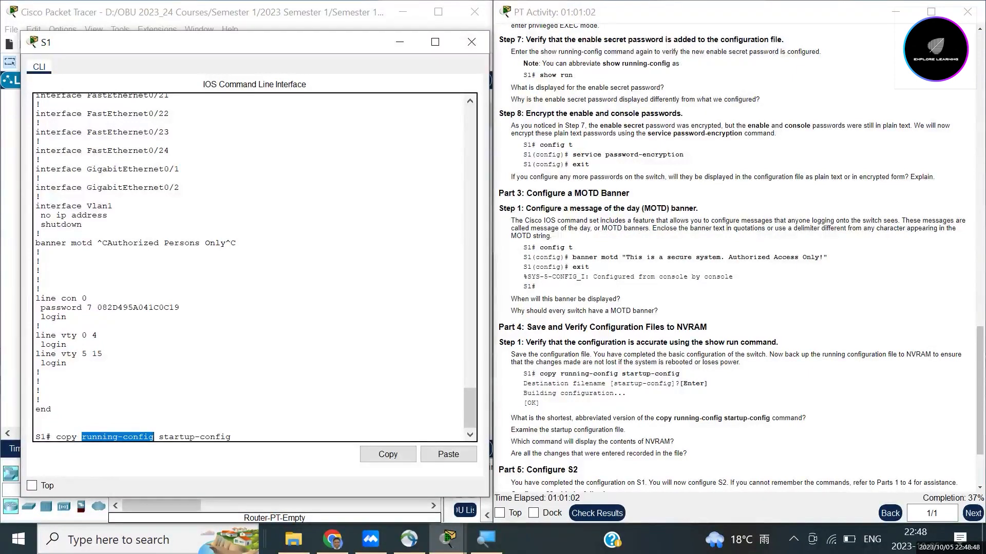
{"action": "left_click", "coordinate": [231, 437]}
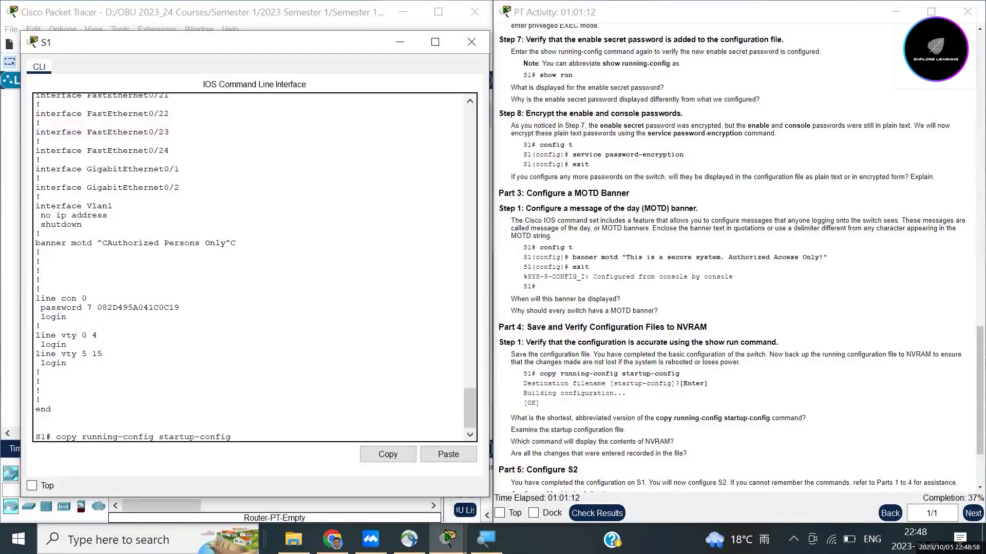
{"action": "key", "text": "Return"}
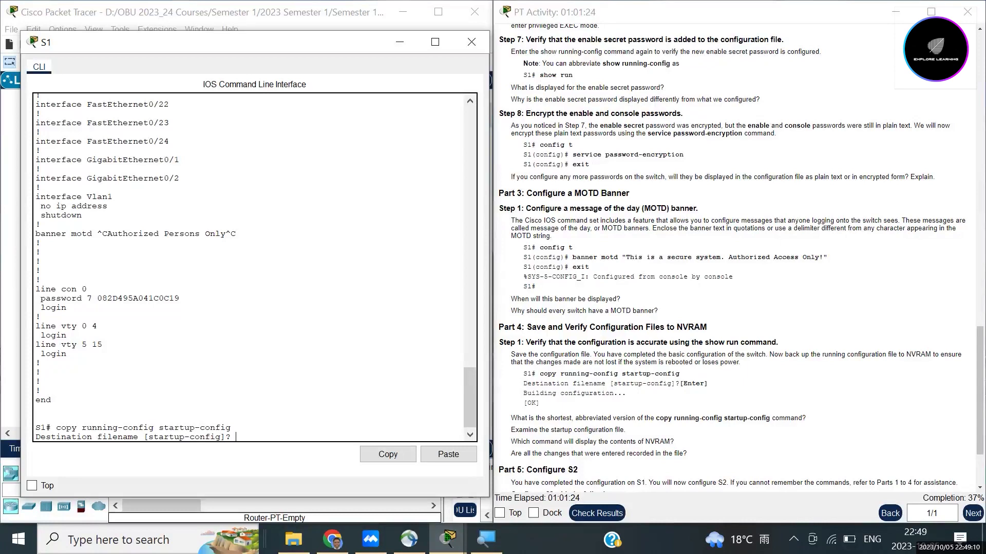
{"action": "key", "text": "Return"}
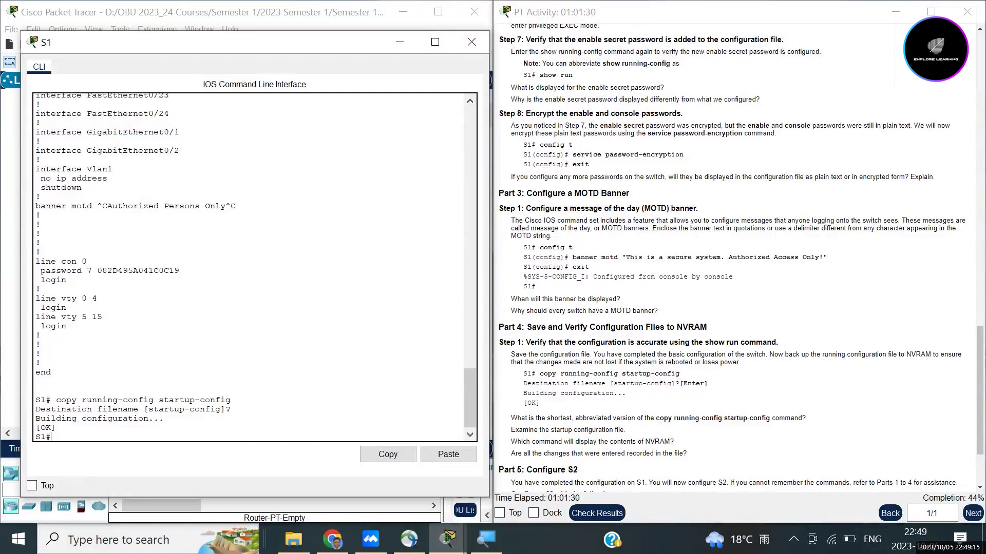
Step: Run show startup-config on S1 and page through the saved 1233-byte configuration
{"action": "scroll", "coordinate": [734, 257], "scroll_direction": "down", "scroll_amount": 2}
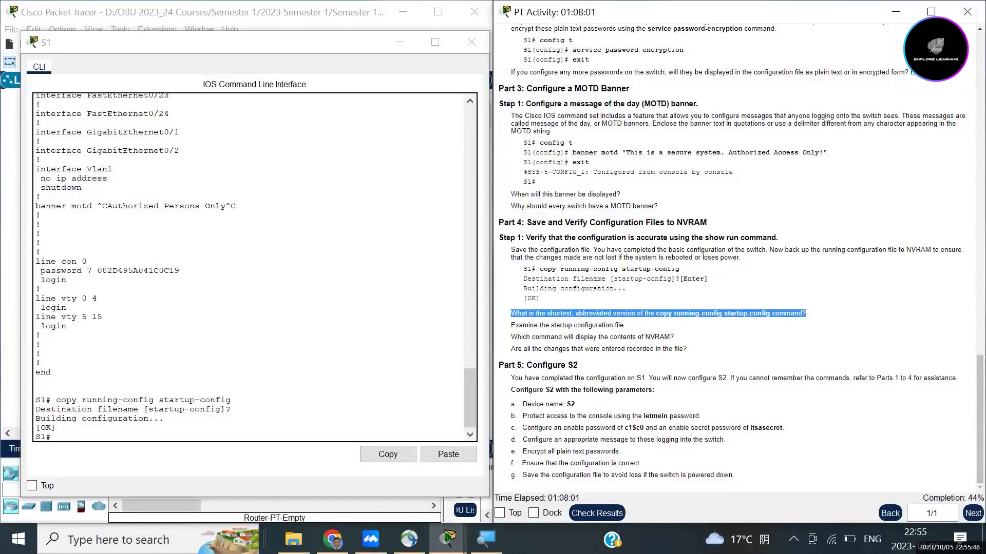
{"action": "left_click", "coordinate": [51, 436]}
{"action": "type", "text": "sh"}
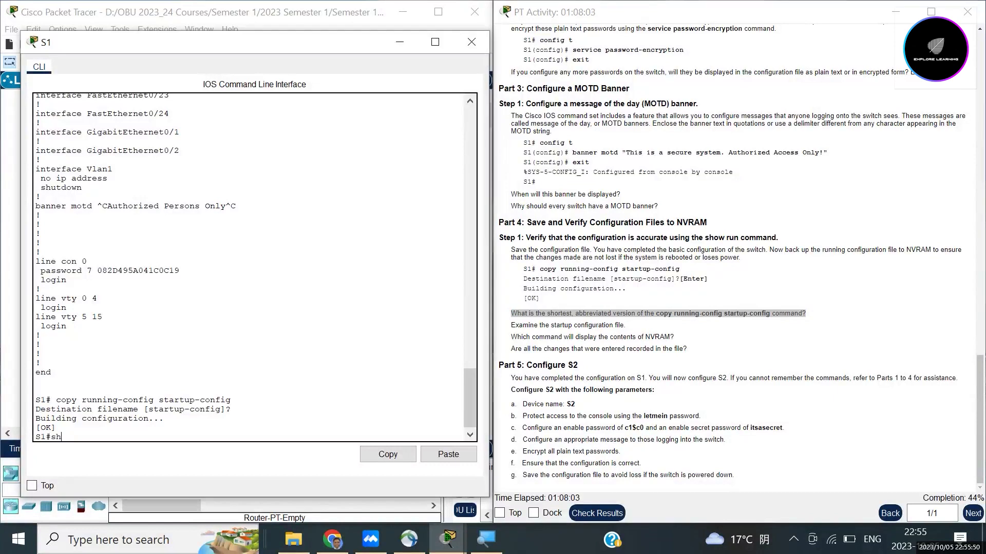
{"action": "type", "text": "ow startup-config"}
{"action": "key", "text": "Return"}
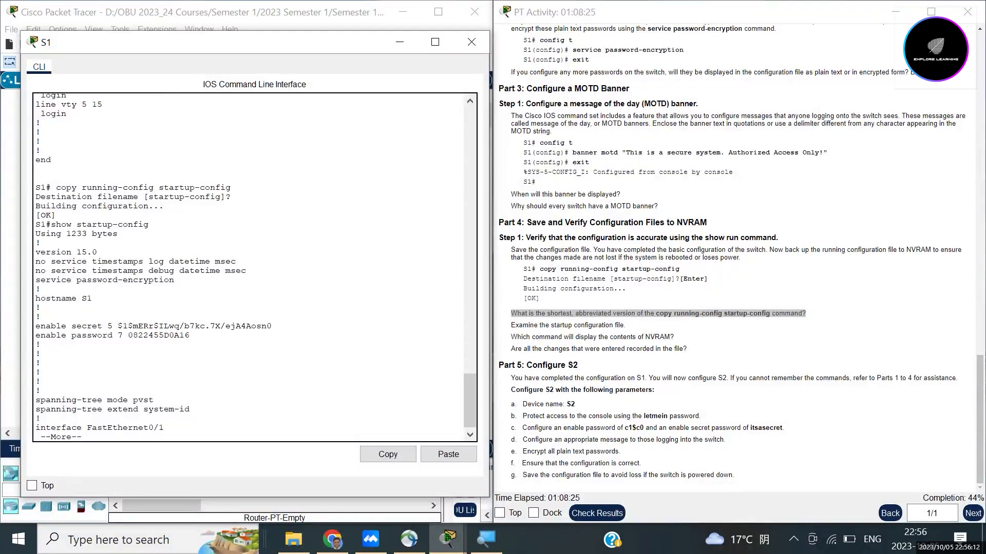
{"action": "key", "text": "space"}
{"action": "key", "text": "space"}
{"action": "key", "text": "space"}
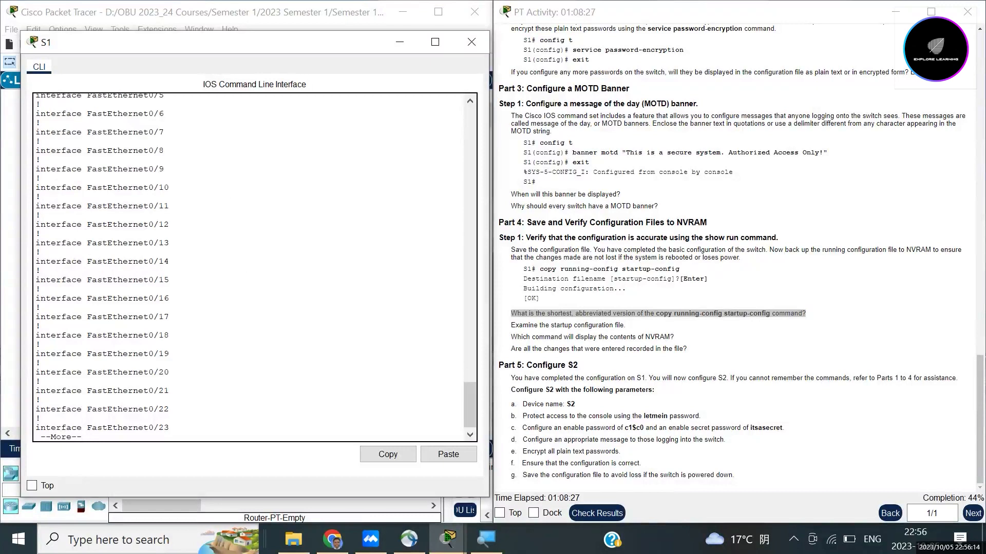
{"action": "key", "text": "space"}
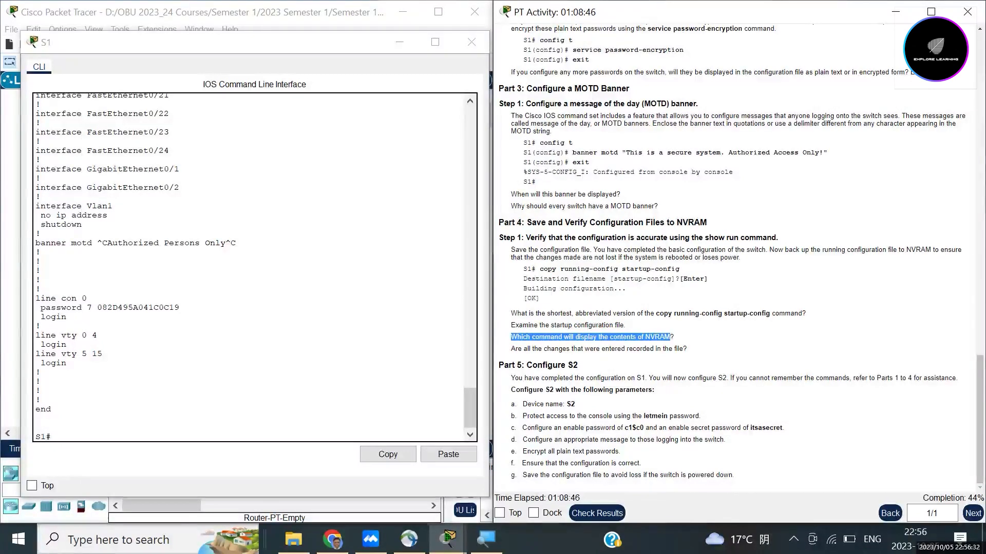
Step: List S1's startup-config again to the end and highlight the Part 4 question on recorded changes
{"action": "left_click", "coordinate": [36, 418]}
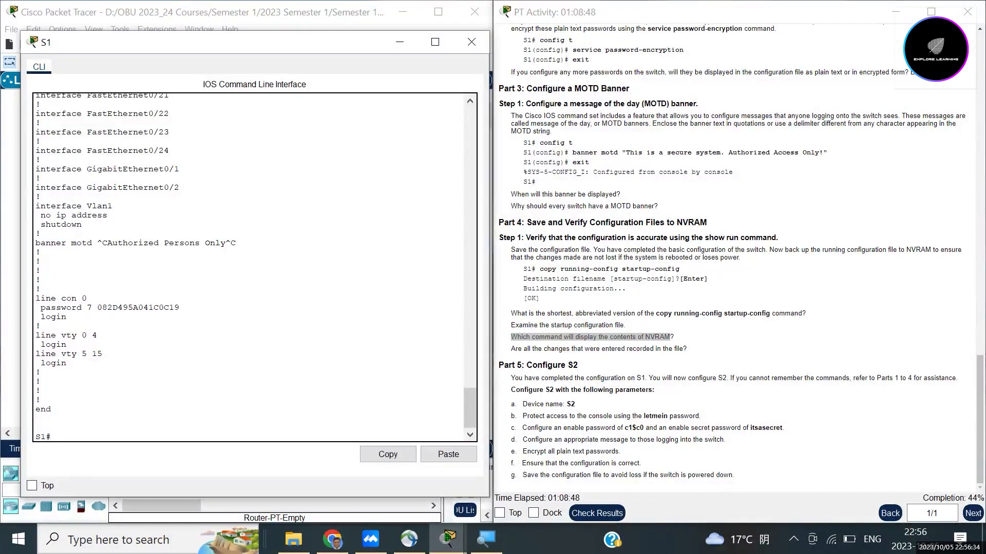
{"action": "scroll", "coordinate": [249, 267], "scroll_direction": "up", "scroll_amount": 7}
{"action": "scroll", "coordinate": [248, 267], "scroll_direction": "down", "scroll_amount": 6}
{"action": "scroll", "coordinate": [249, 267], "scroll_direction": "down", "scroll_amount": 1}
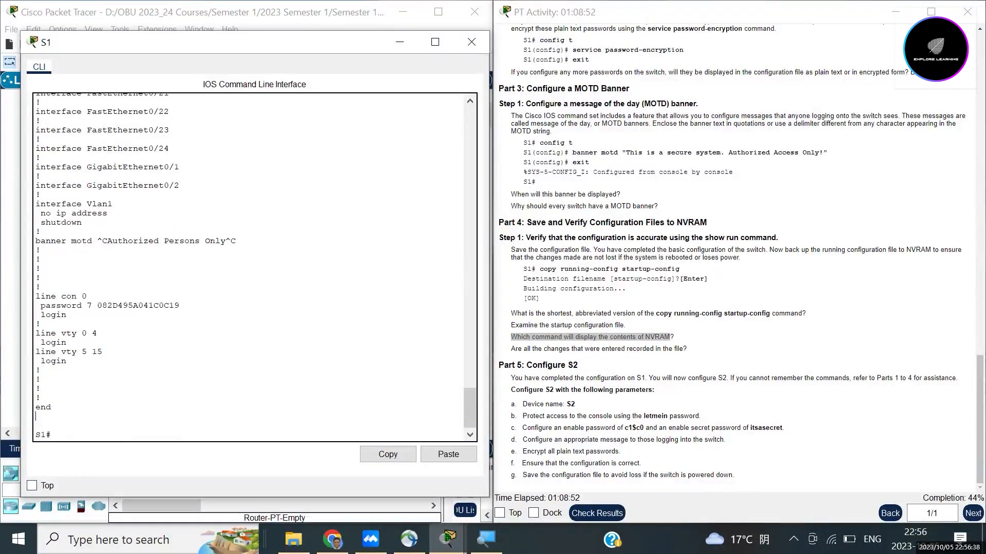
{"action": "type", "text": "show startup-config"}
{"action": "left_click_drag", "start_coordinate": [149, 435], "coordinate": [51, 435]}
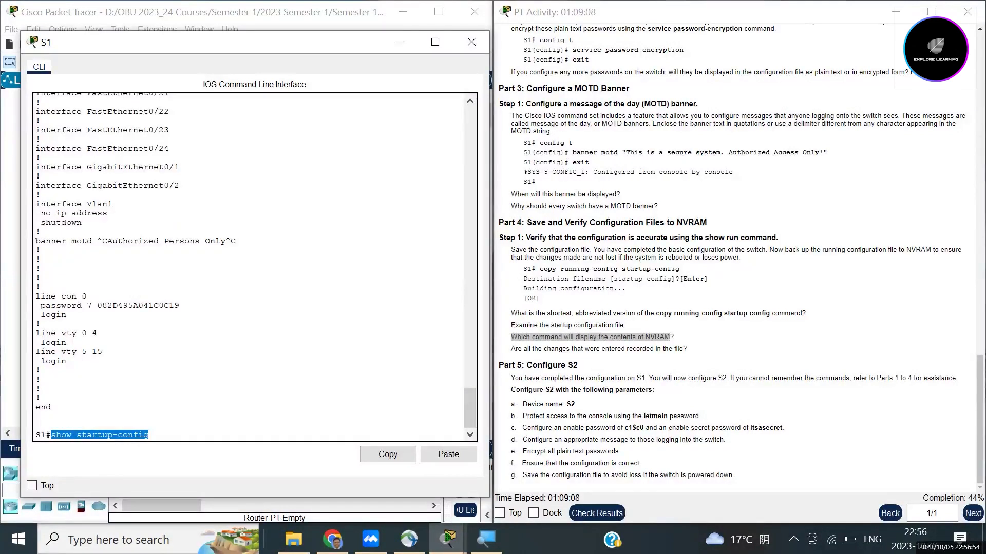
{"action": "left_click", "coordinate": [149, 435]}
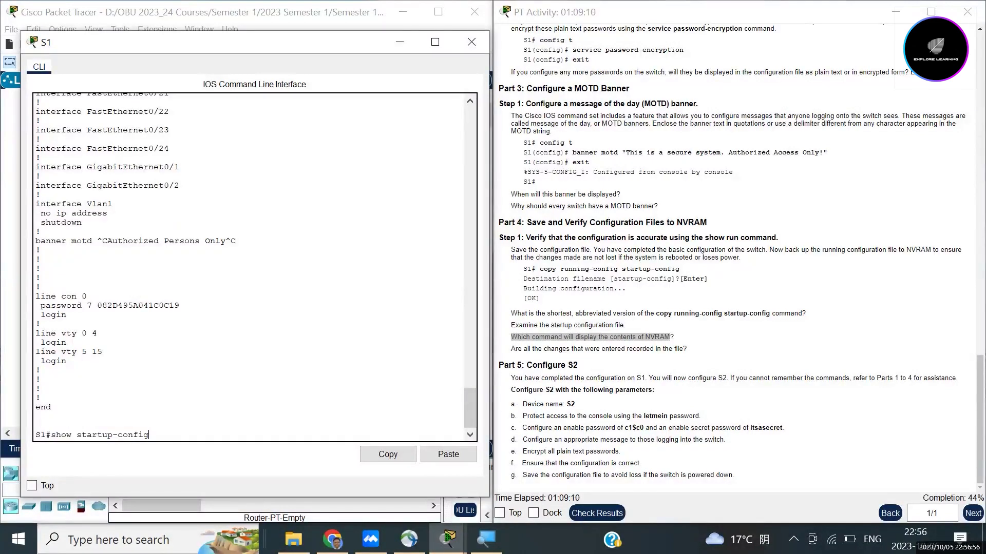
{"action": "key", "text": "Return"}
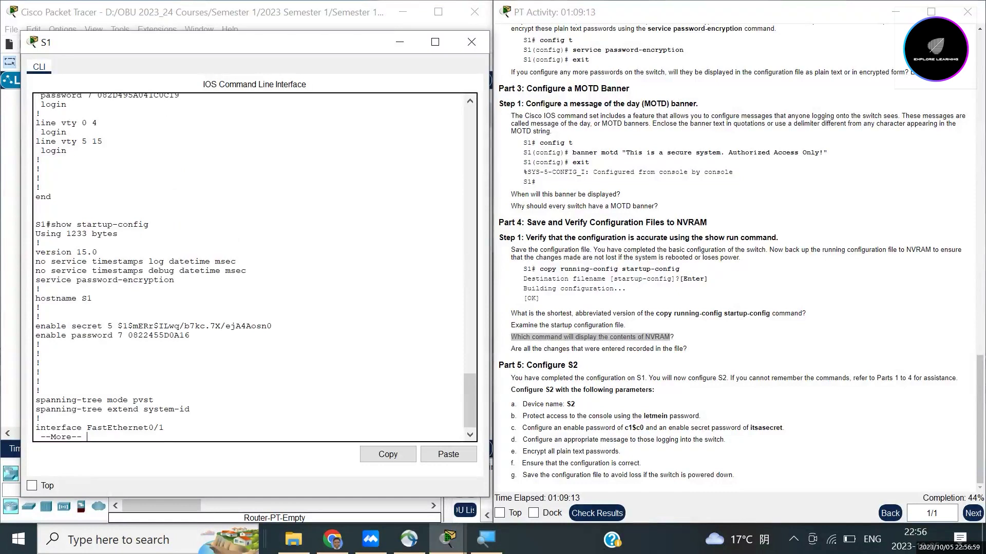
{"action": "key", "text": "space"}
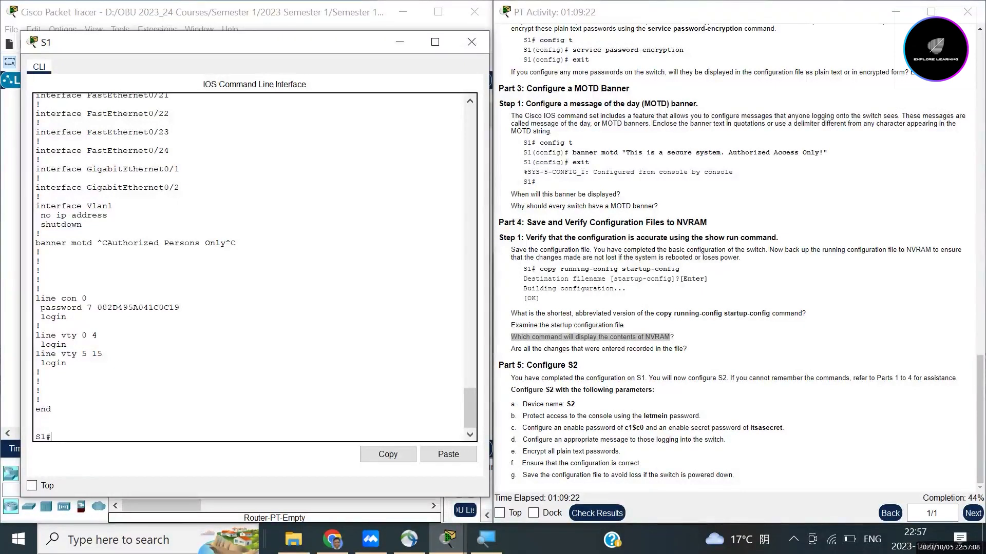
{"action": "left_click_drag", "start_coordinate": [686, 349], "coordinate": [511, 349]}
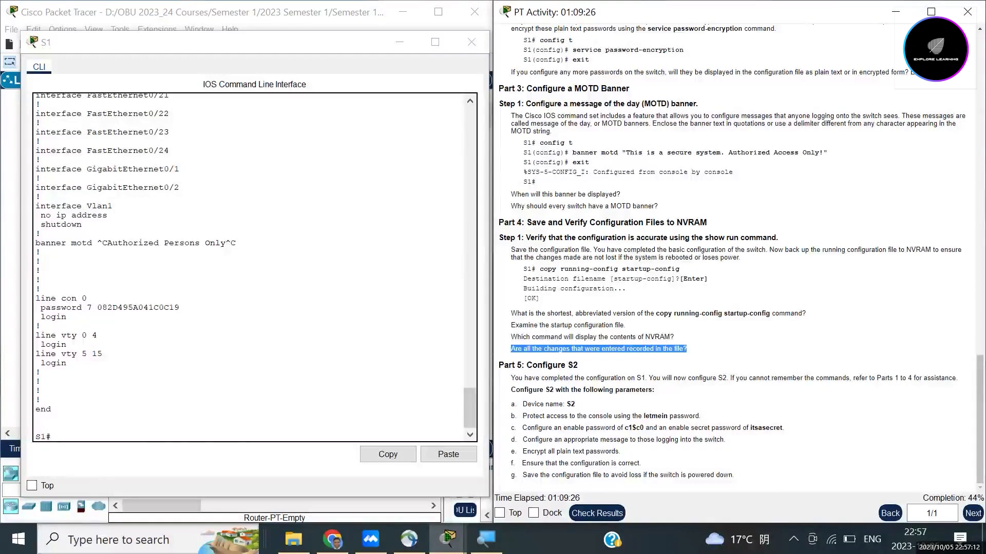